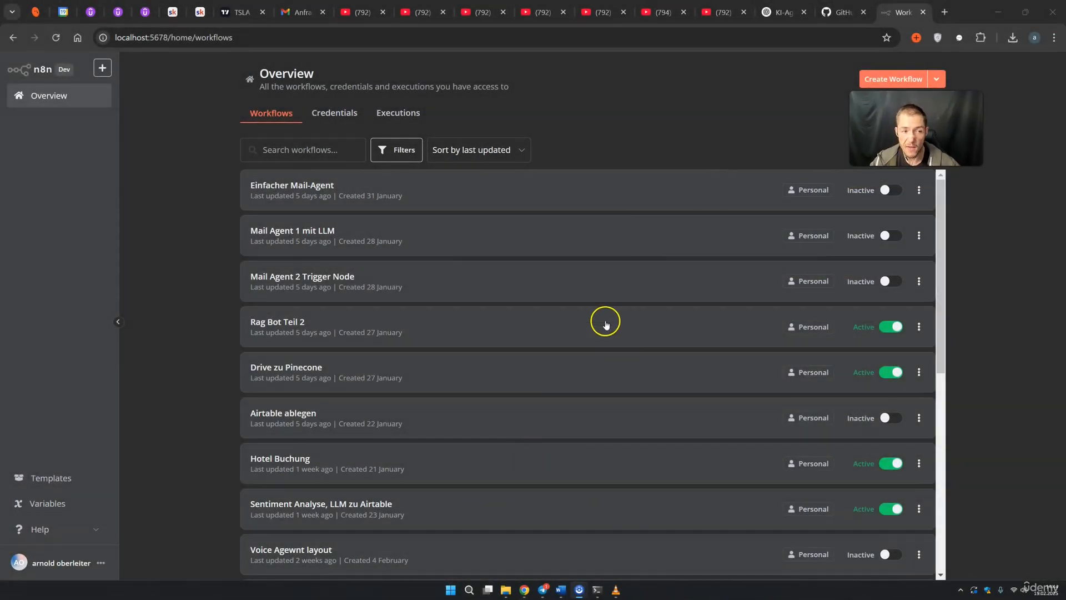
# Create a new workflow and name it Airtable
pyautogui.click(134, 39)
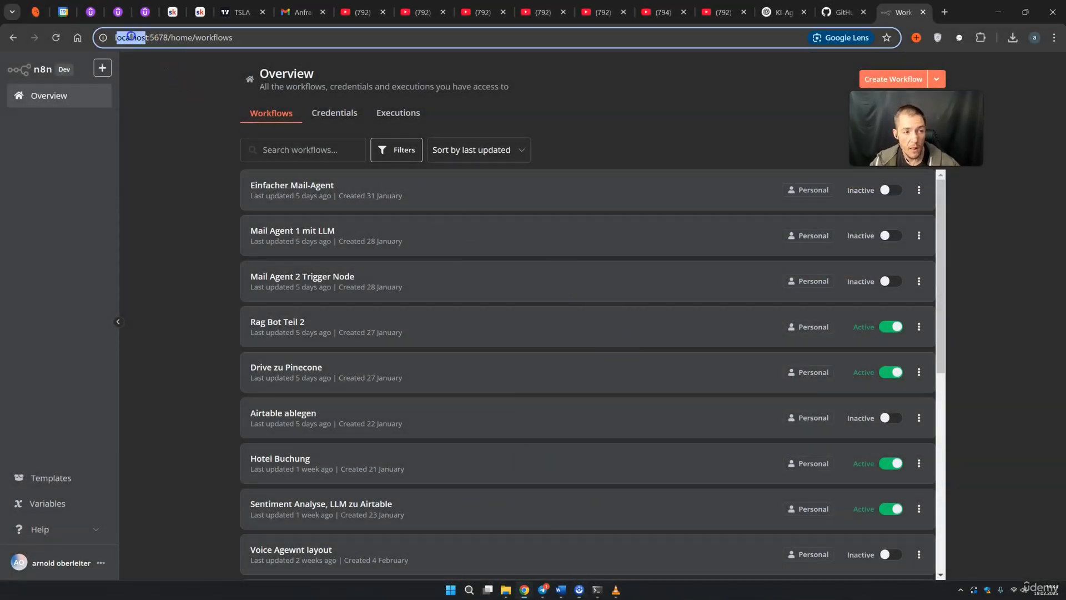
pyautogui.click(192, 141)
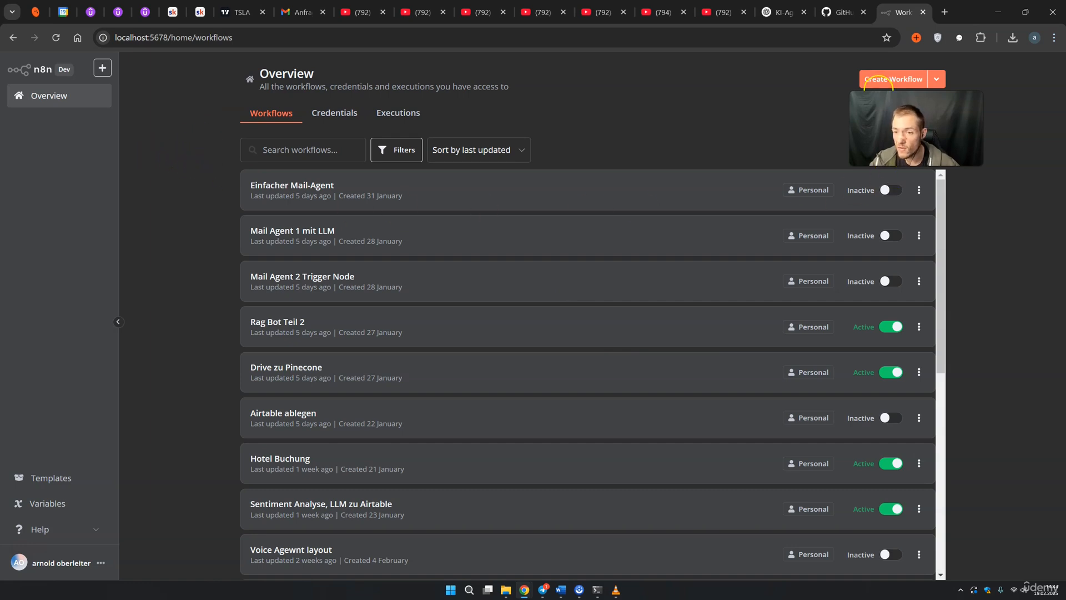
pyautogui.click(879, 82)
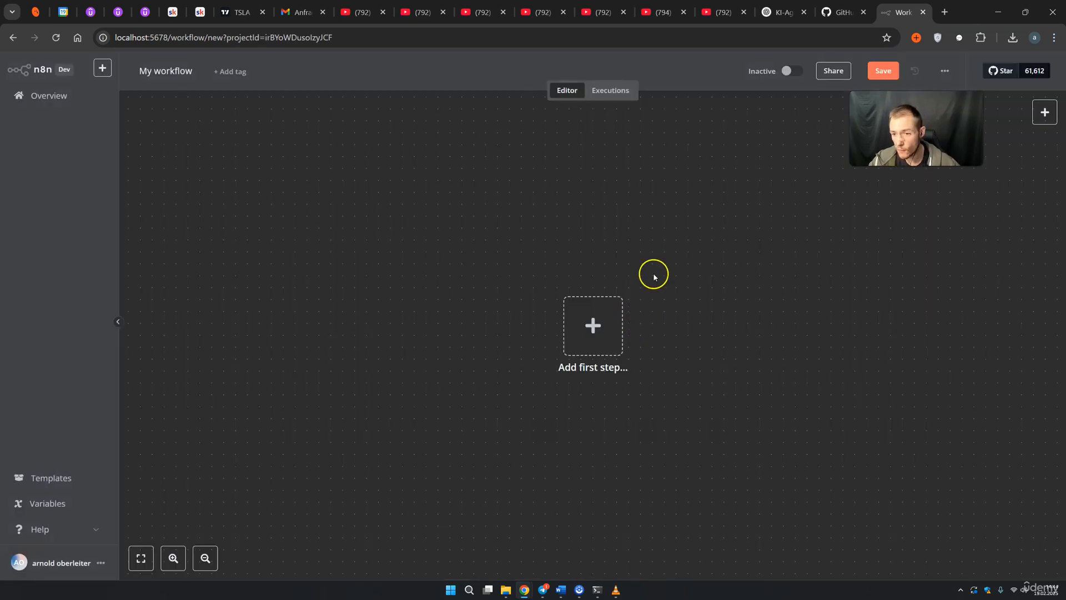
pyautogui.click(166, 71)
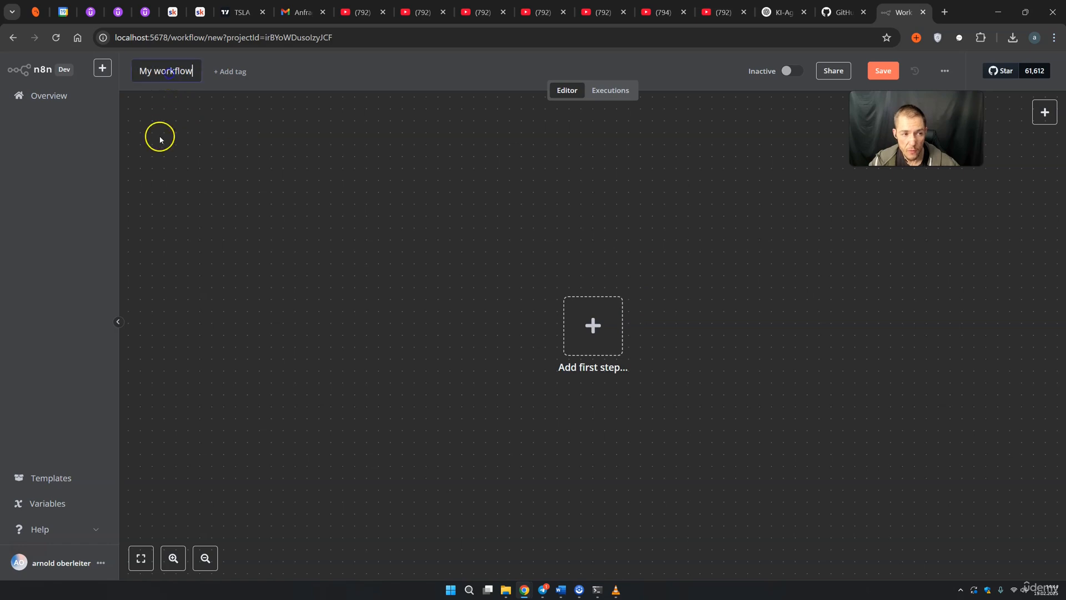
pyautogui.press('BackSpace')
pyautogui.press('BackSpace')
pyautogui.press('BackSpace')
pyautogui.press('BackSpace')
pyautogui.press('BackSpace')
pyautogui.press('BackSpace')
pyautogui.press('BackSpace')
pyautogui.press('BackSpace')
pyautogui.press('BackSpace')
pyautogui.press('BackSpace')
pyautogui.press('BackSpace')
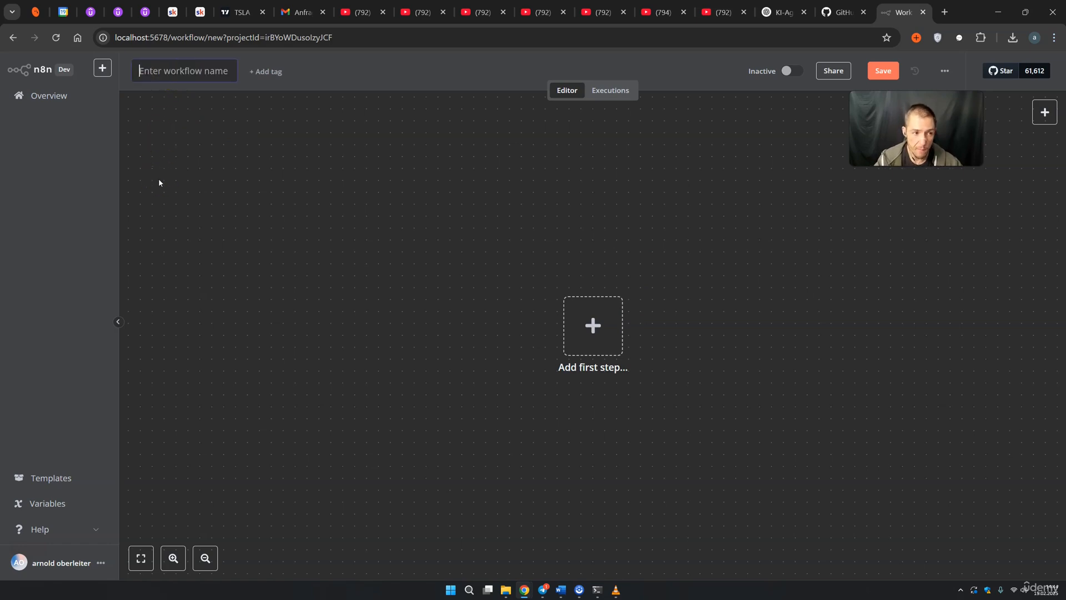
pyautogui.write('Airtable')
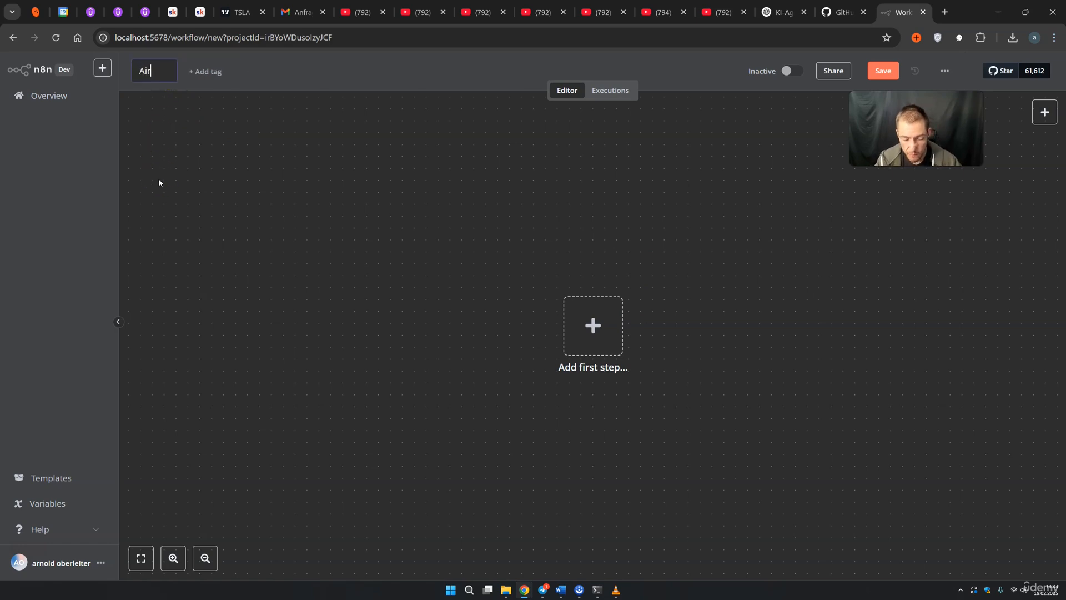
pyautogui.click(160, 97)
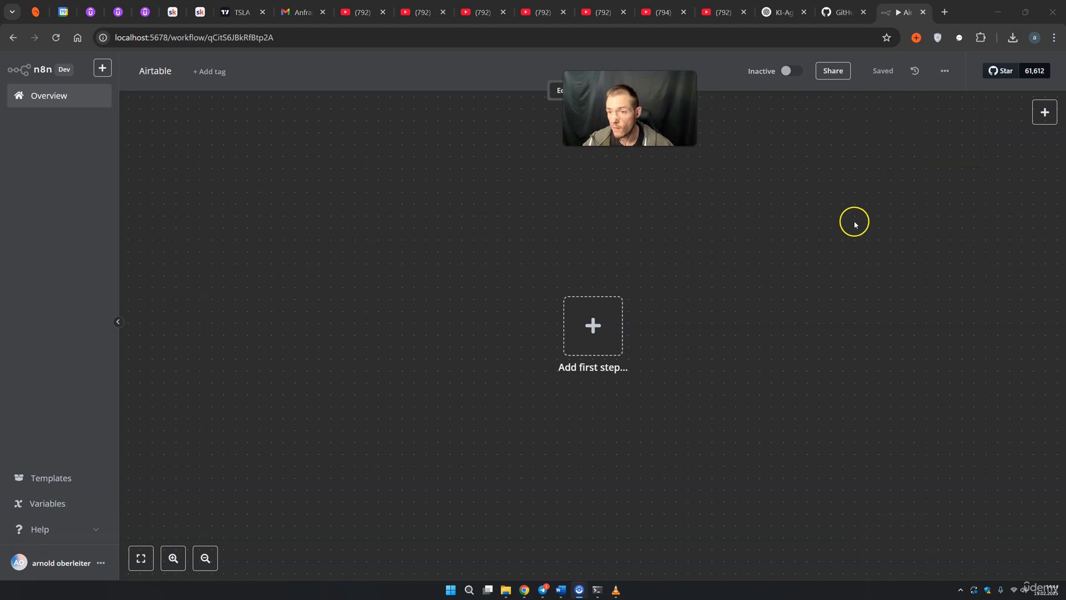
# Set the workflow's timezone to Europe/Berlin in its settings and save them
pyautogui.click(943, 71)
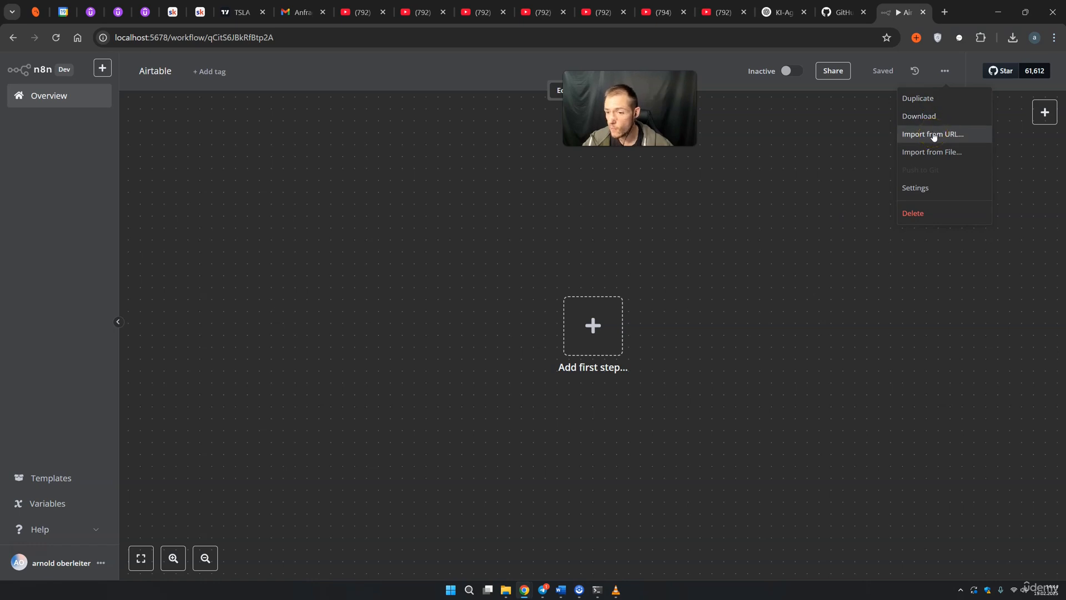
pyautogui.click(937, 153)
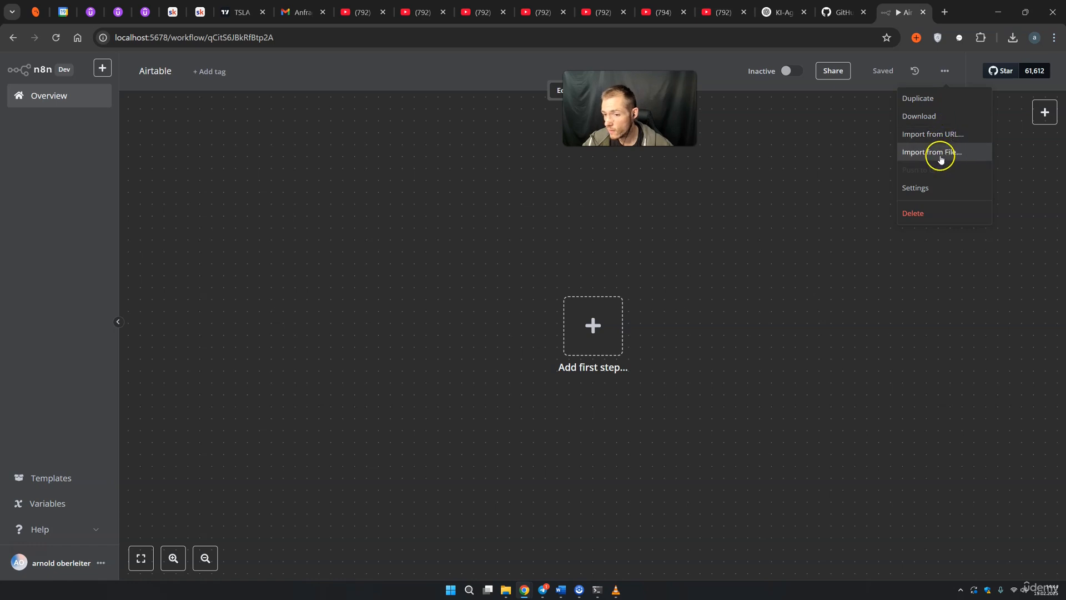
pyautogui.click(934, 190)
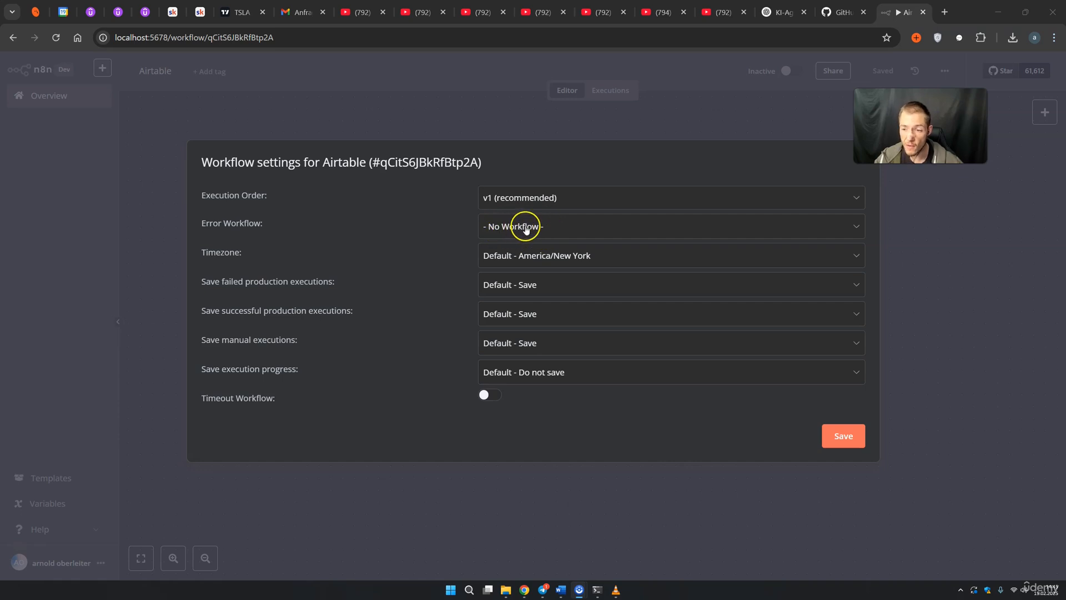
pyautogui.click(550, 262)
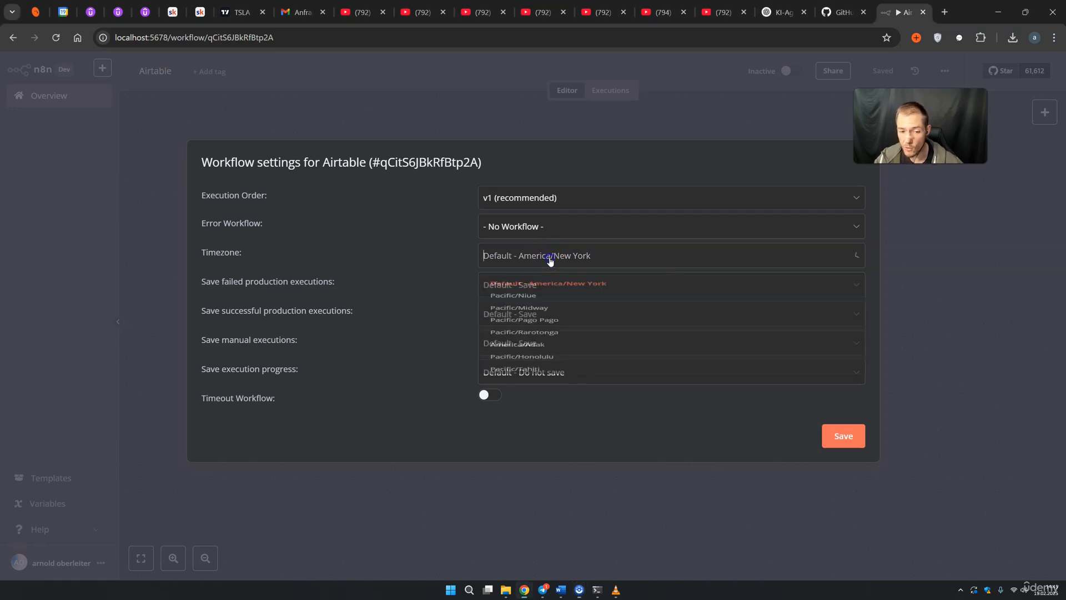
pyautogui.write('ber')
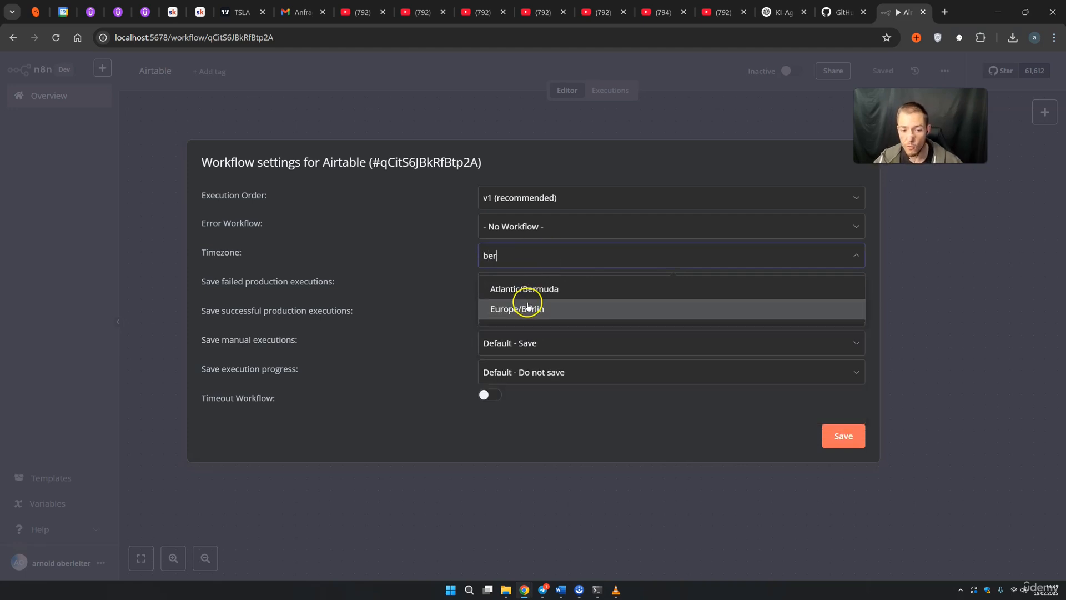
pyautogui.click(524, 308)
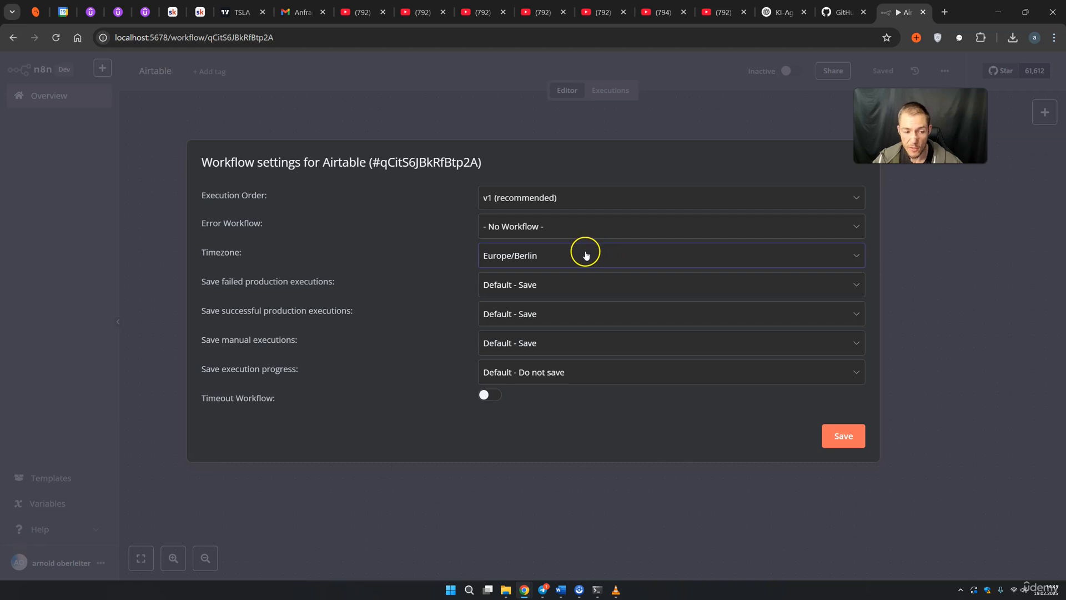
pyautogui.click(841, 438)
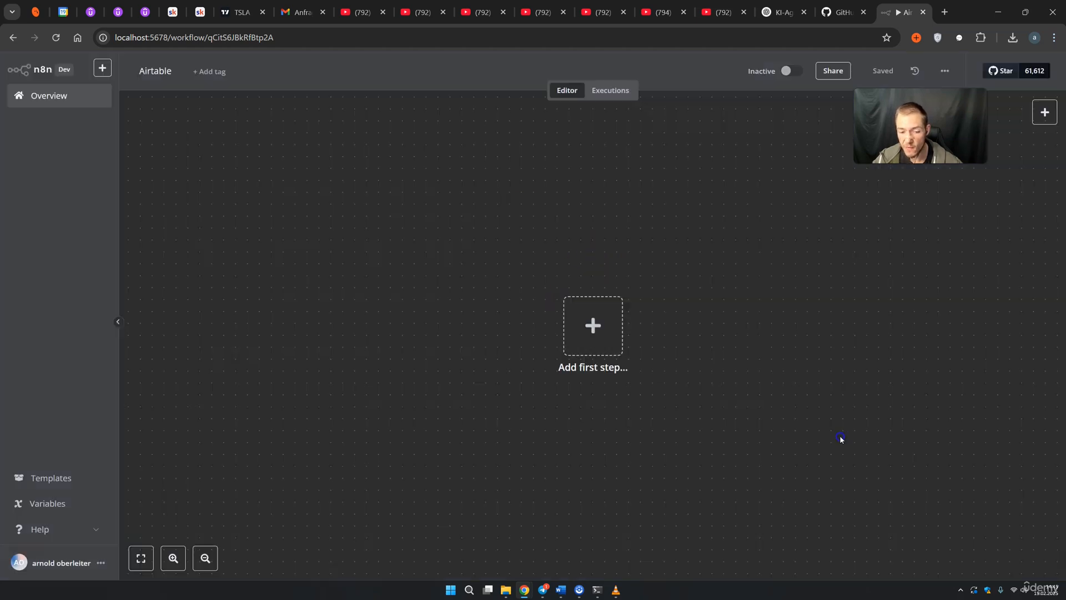
pyautogui.moveTo(917, 133); pyautogui.dragTo(910, 149)
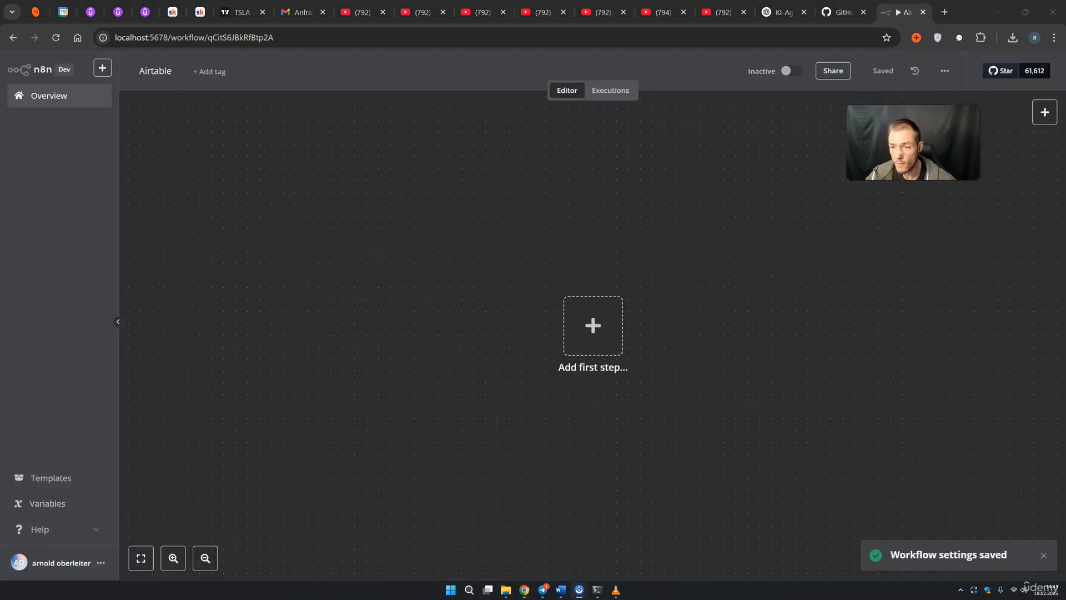
pyautogui.click(758, 205)
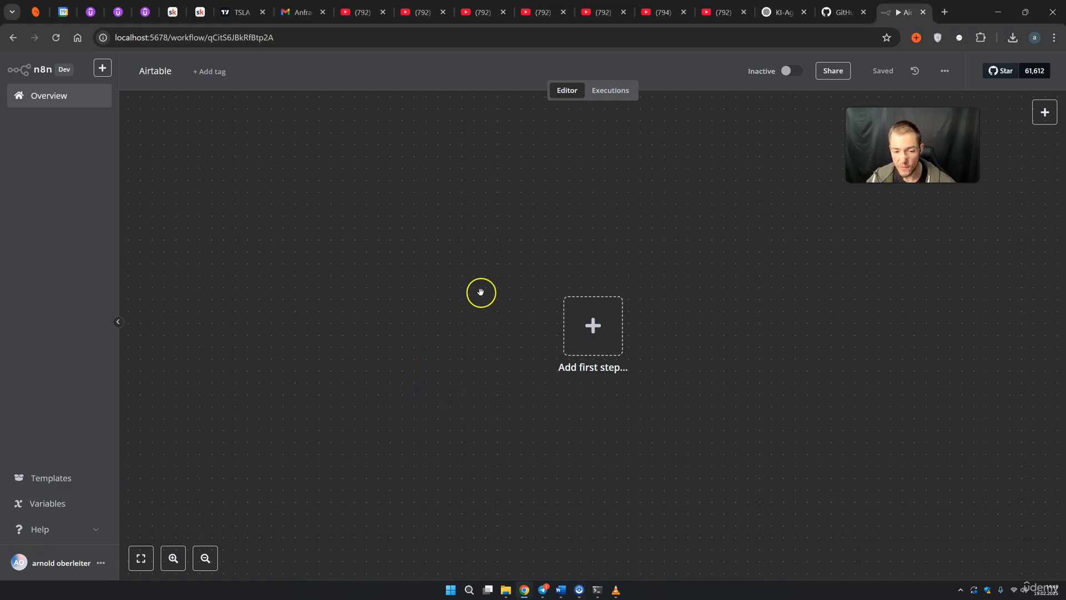
pyautogui.moveTo(481, 293); pyautogui.dragTo(519, 250)
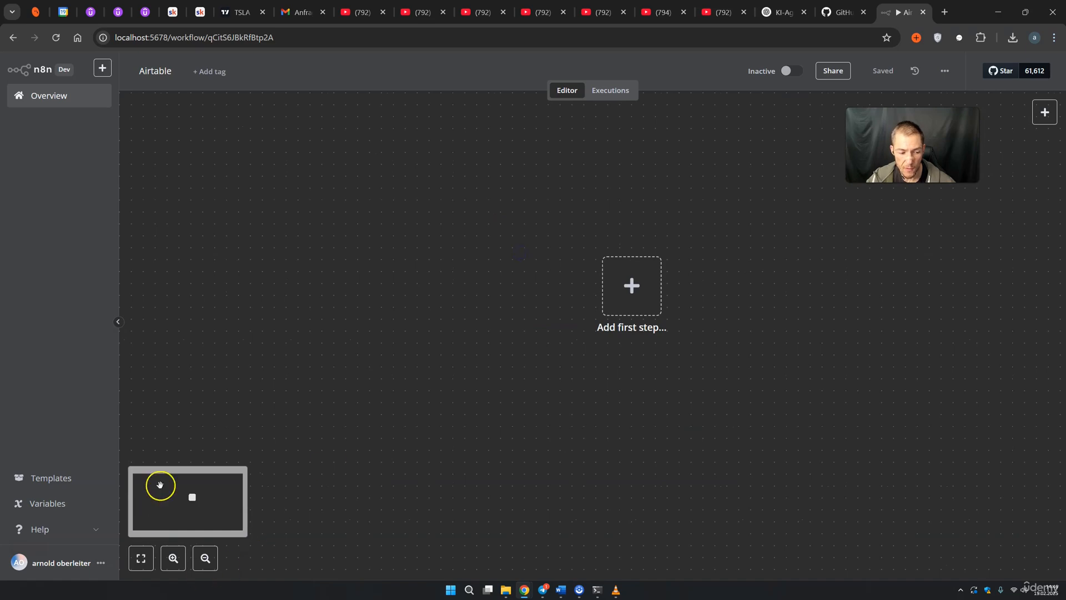
pyautogui.moveTo(190, 505); pyautogui.dragTo(295, 401)
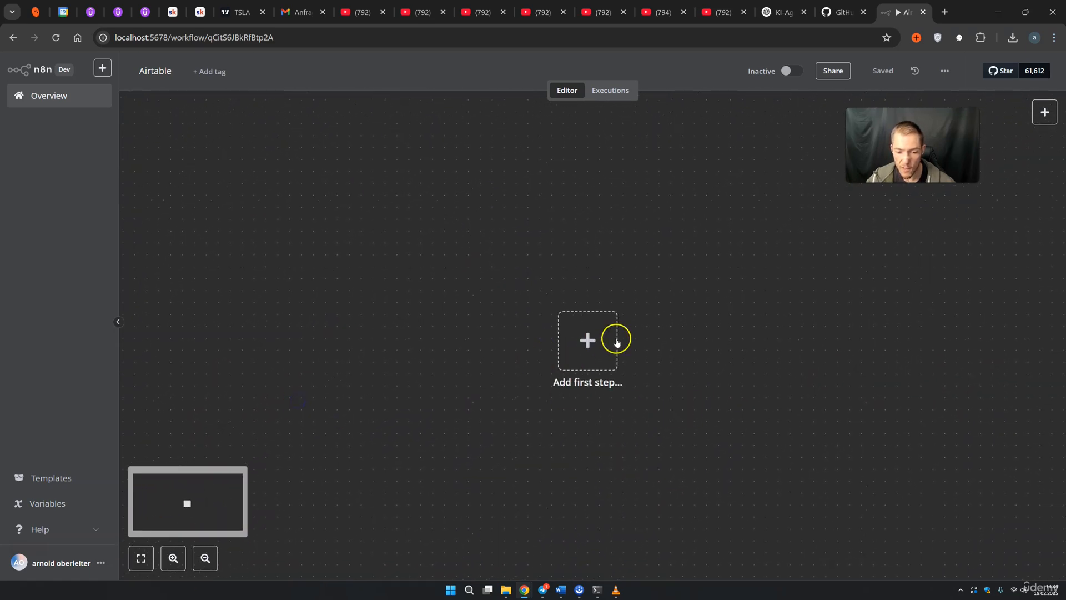
pyautogui.moveTo(358, 276); pyautogui.dragTo(469, 276)
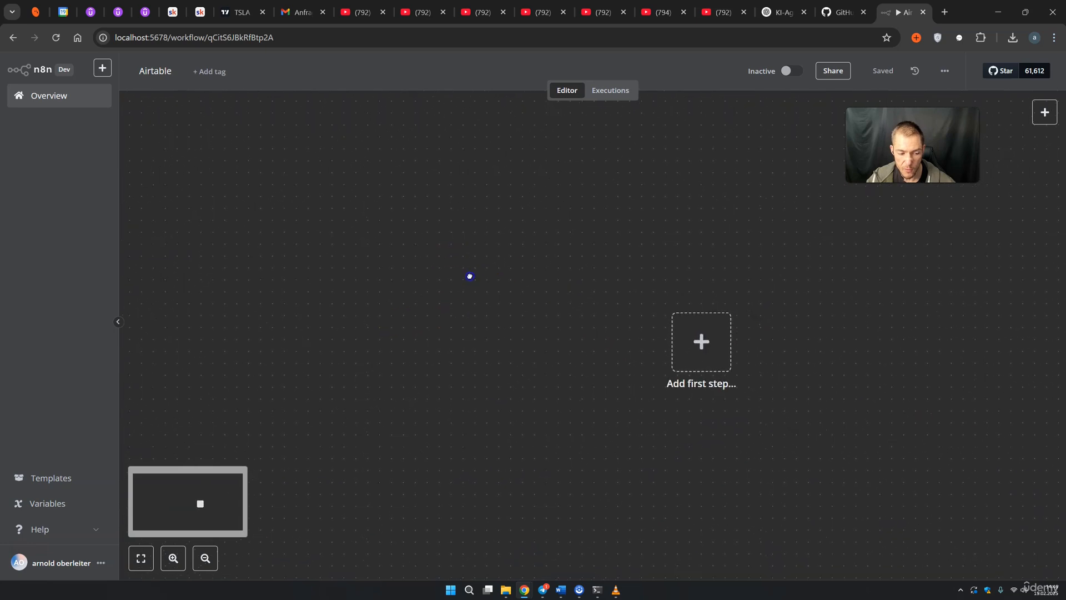
pyautogui.scroll(-4, 397, 362)
pyautogui.scroll(6, 398, 364)
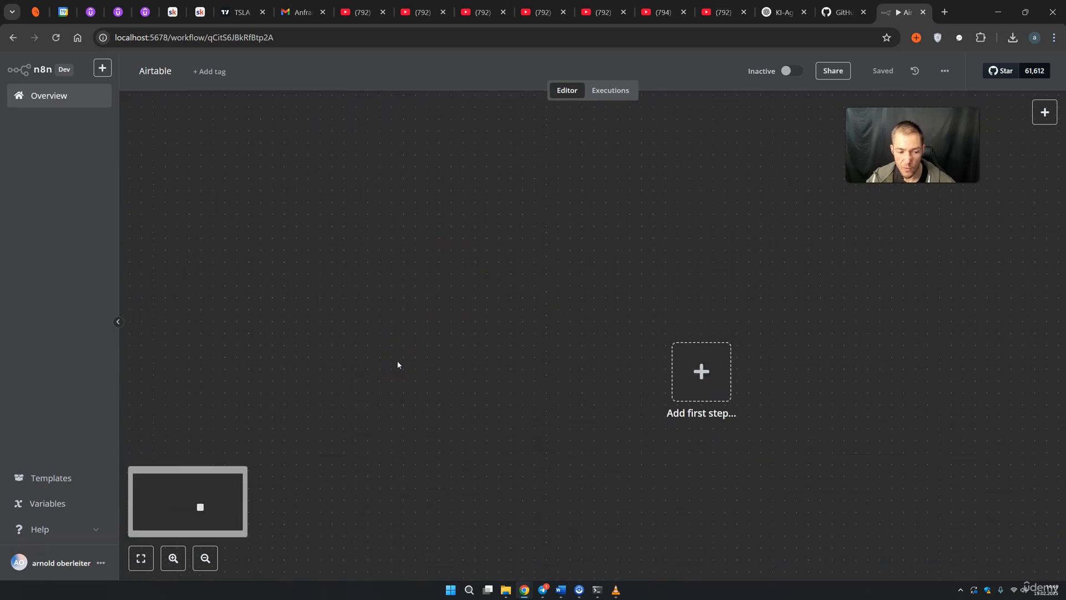
pyautogui.scroll(-3, 398, 364)
pyautogui.scroll(1, 503, 333)
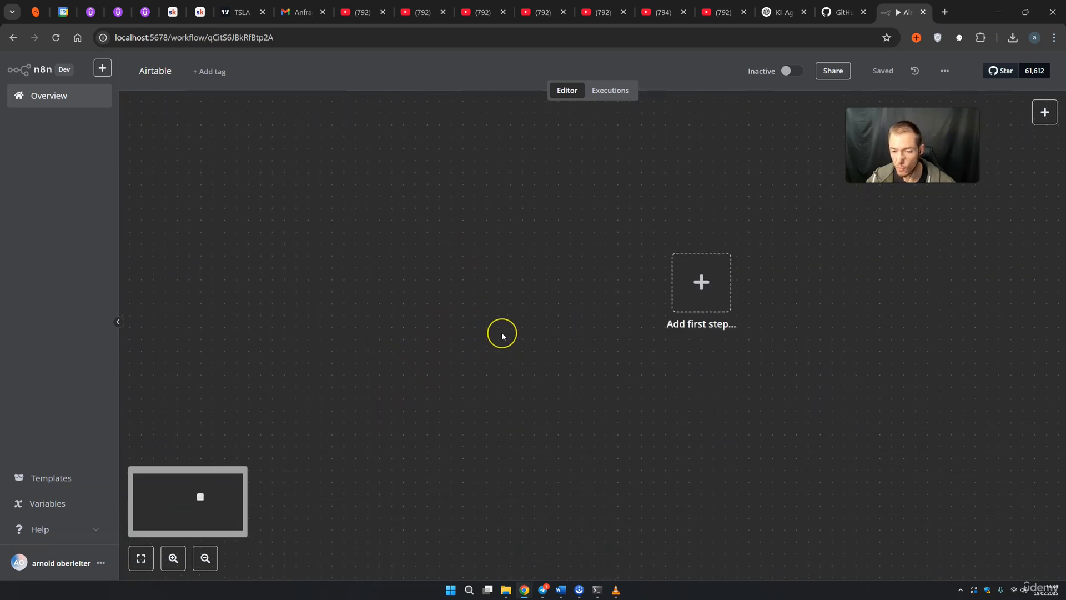
pyautogui.scroll(2, 502, 332)
pyautogui.scroll(-3, 502, 332)
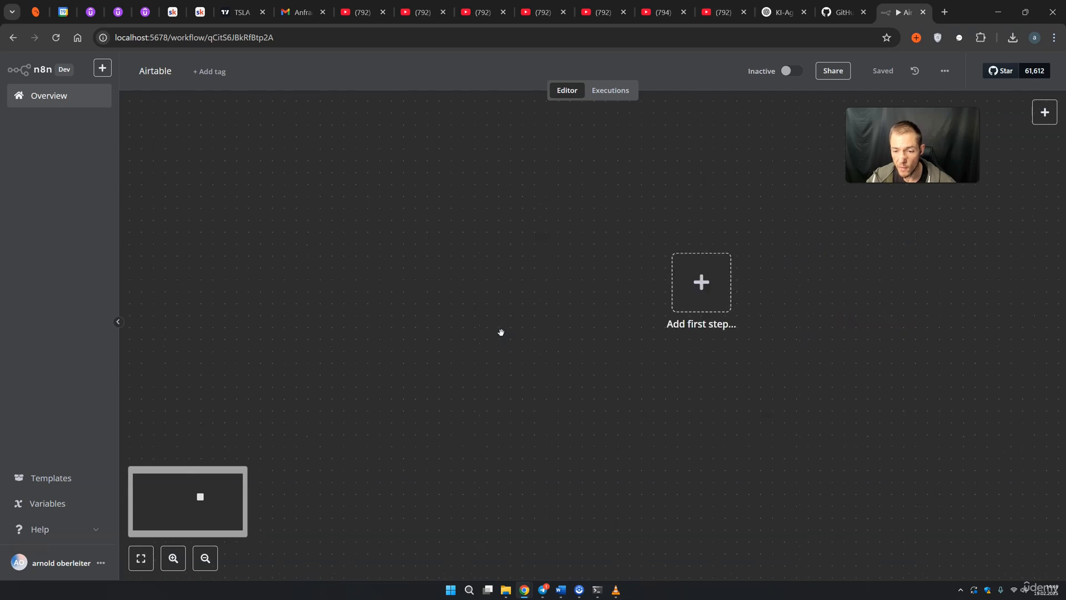
pyautogui.scroll(2, 501, 332)
pyautogui.scroll(2, 501, 332)
pyautogui.scroll(-5, 501, 332)
pyautogui.scroll(5, 501, 332)
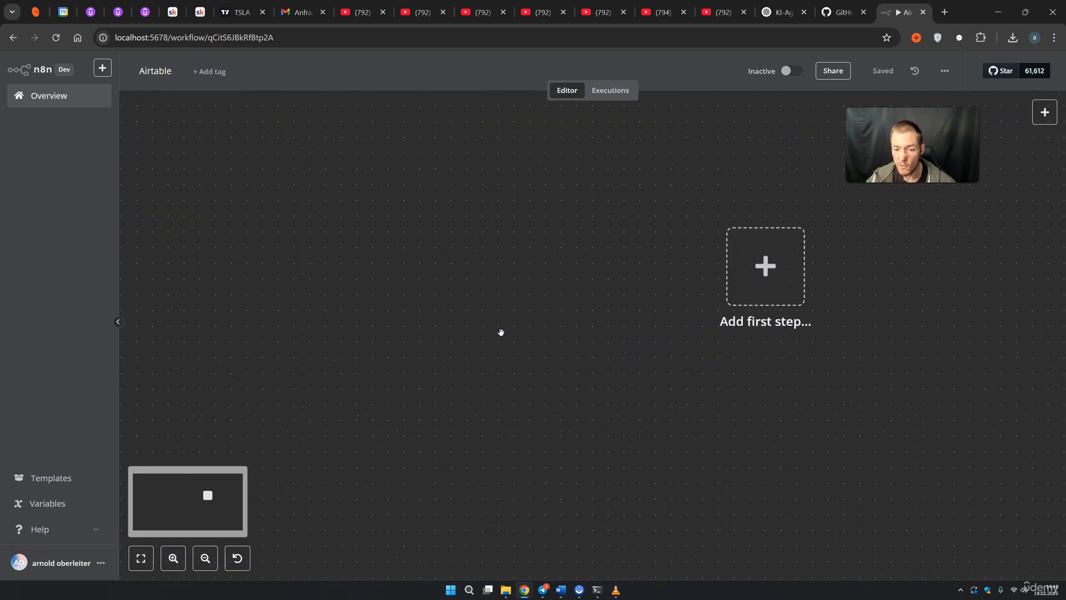
pyautogui.scroll(-4, 501, 332)
pyautogui.scroll(4, 764, 353)
pyautogui.scroll(-4, 764, 353)
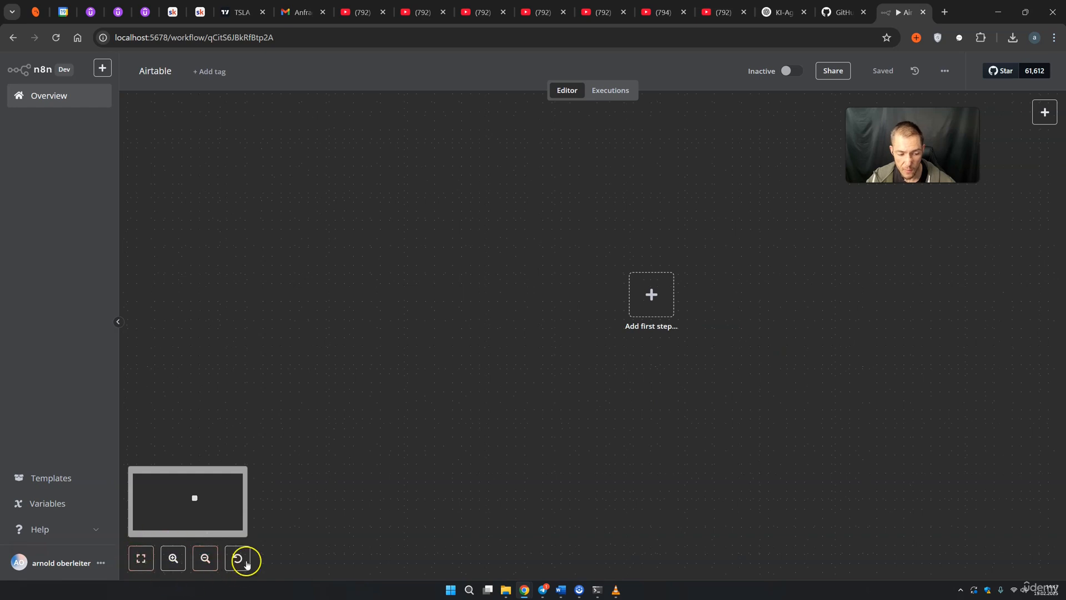
# Try the canvas fit, zoom and zoom-reset controls, and look at the workflow's execution list before returning to the editor
pyautogui.click(141, 560)
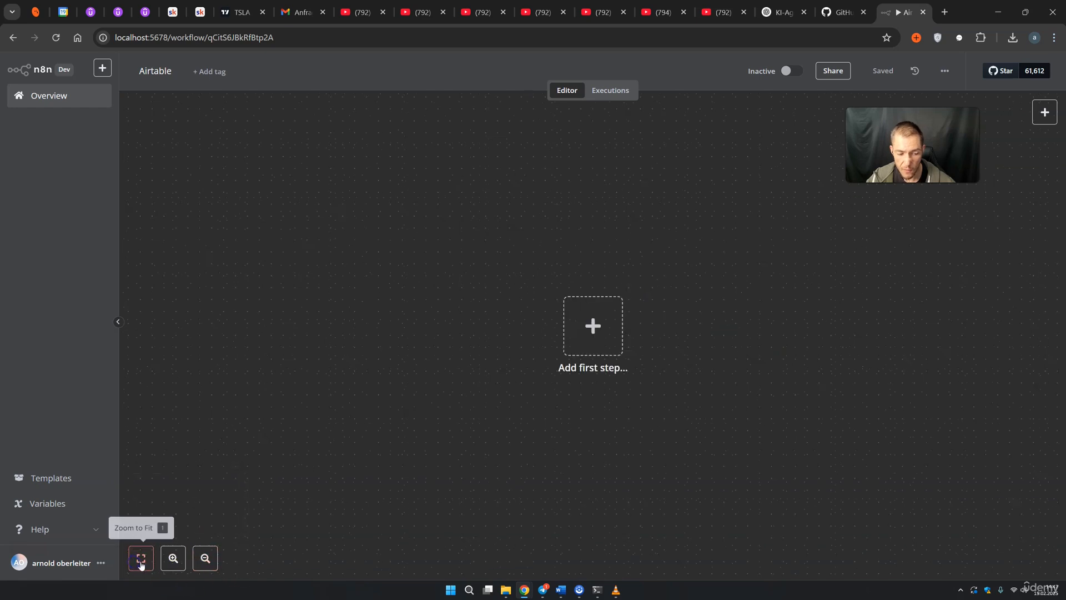
pyautogui.click(173, 560)
pyautogui.click(204, 561)
pyautogui.click(175, 558)
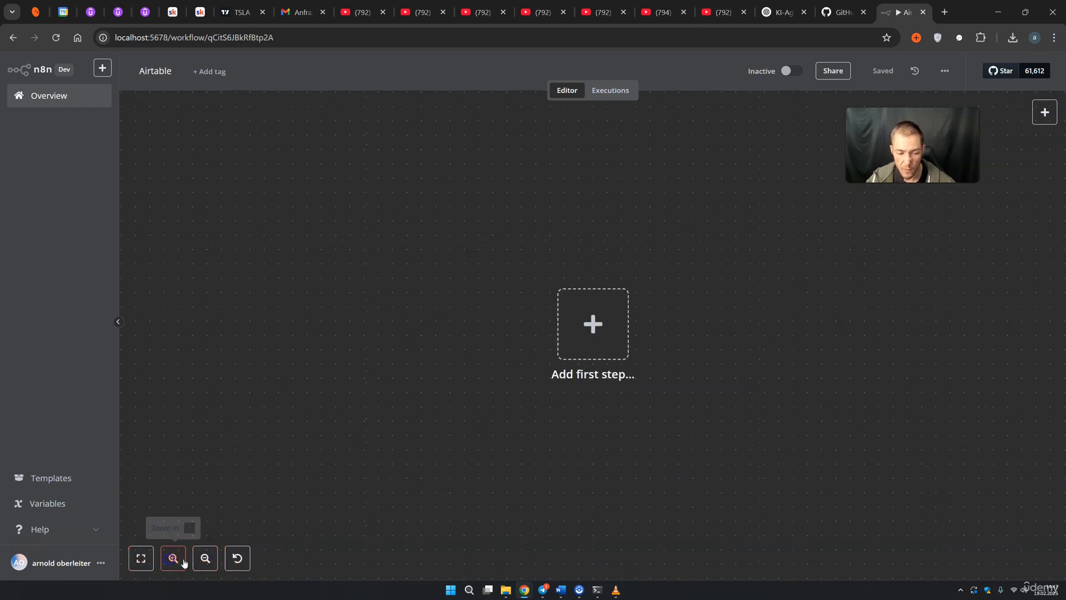
pyautogui.click(236, 557)
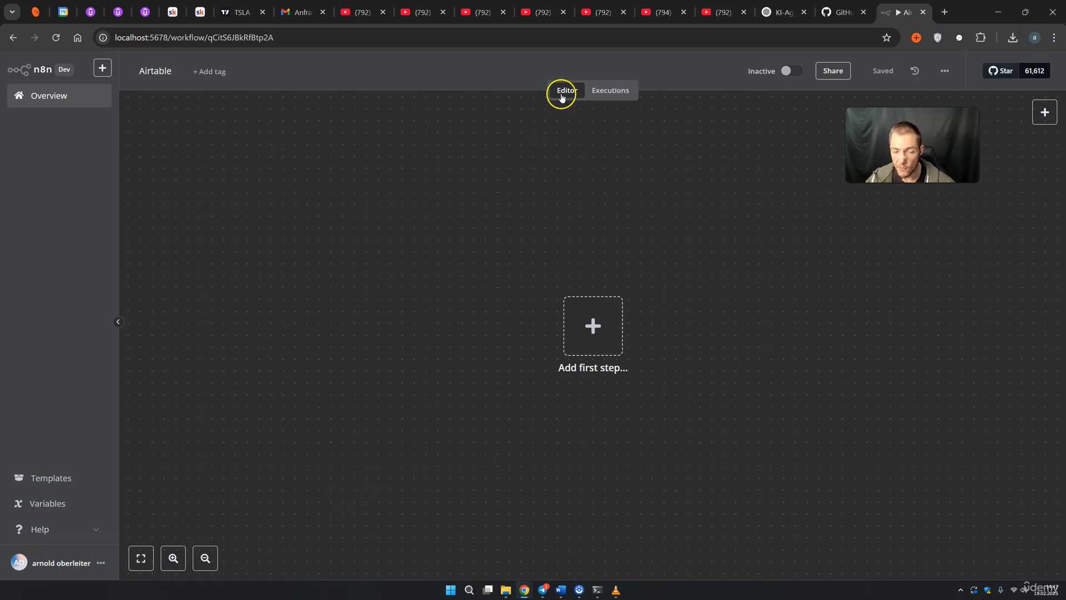
pyautogui.click(609, 92)
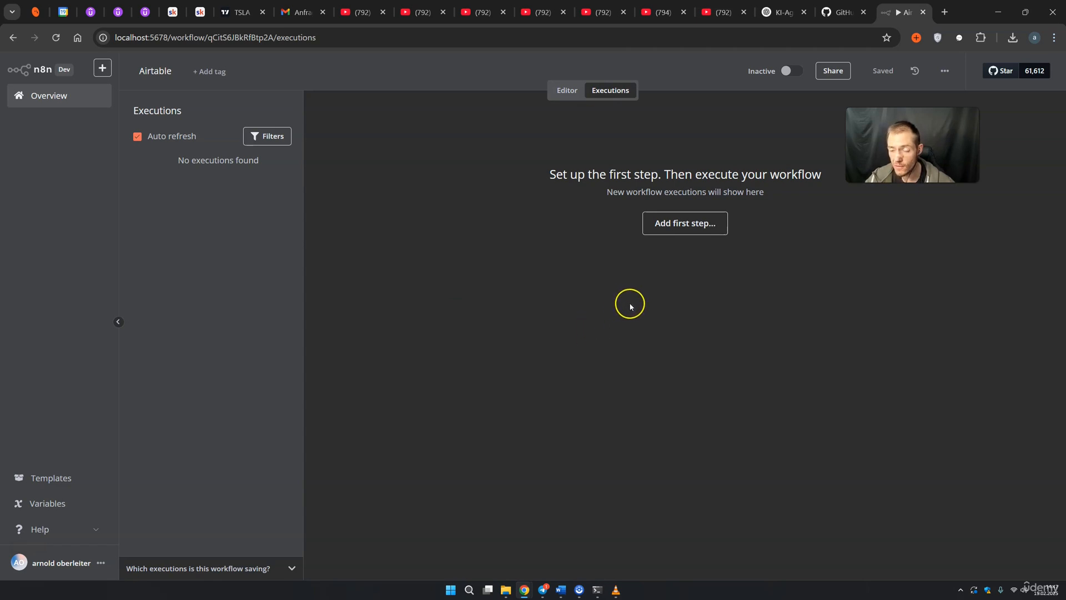
pyautogui.click(568, 91)
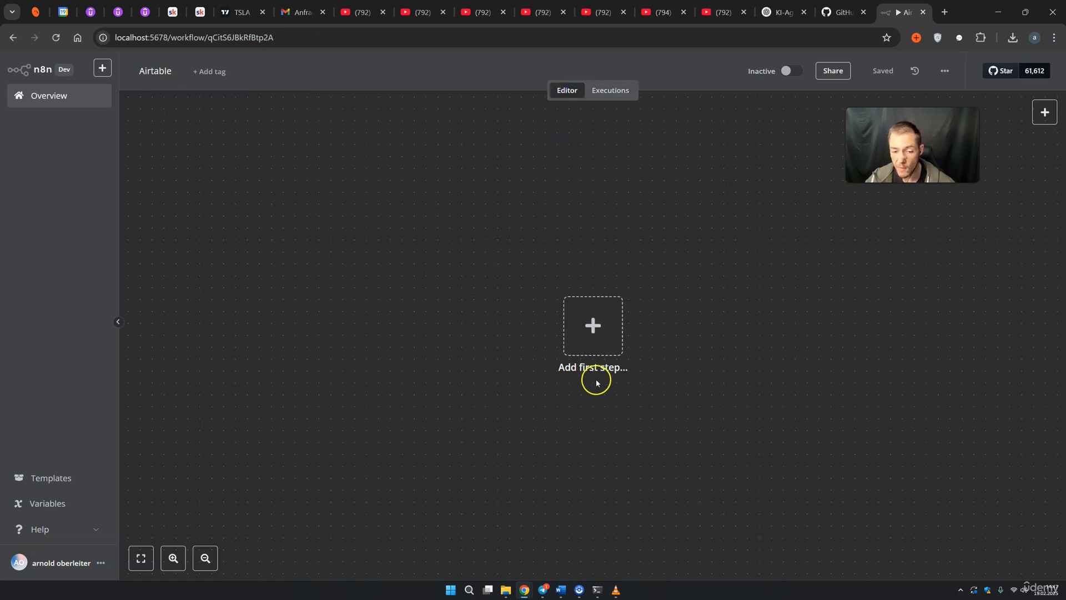
# Add a manual trigger as the workflow's first step and run a test of the workflow
pyautogui.click(607, 333)
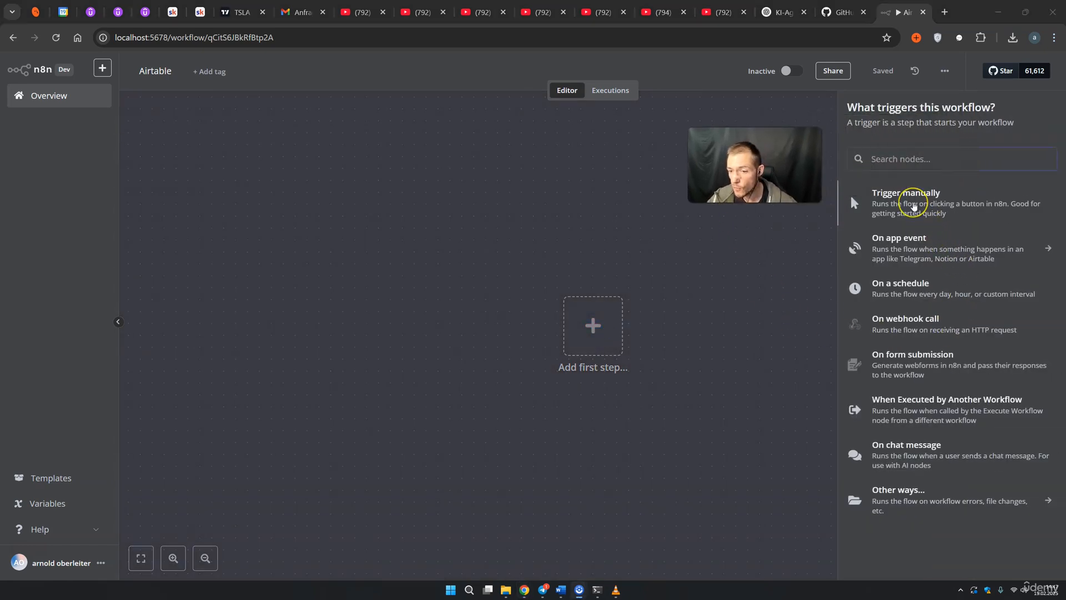
pyautogui.click(914, 207)
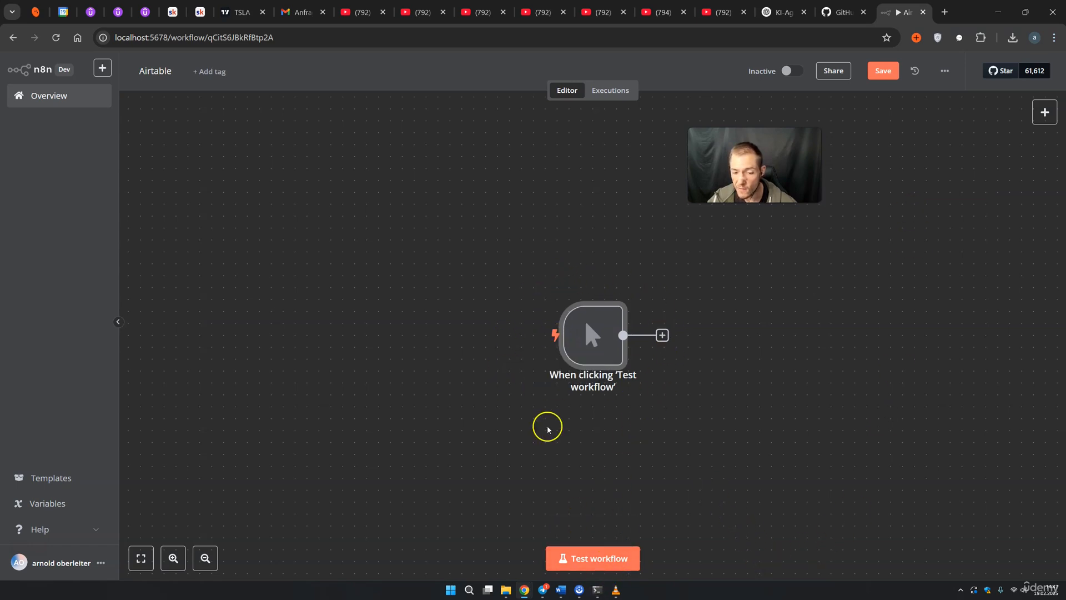
pyautogui.click(631, 558)
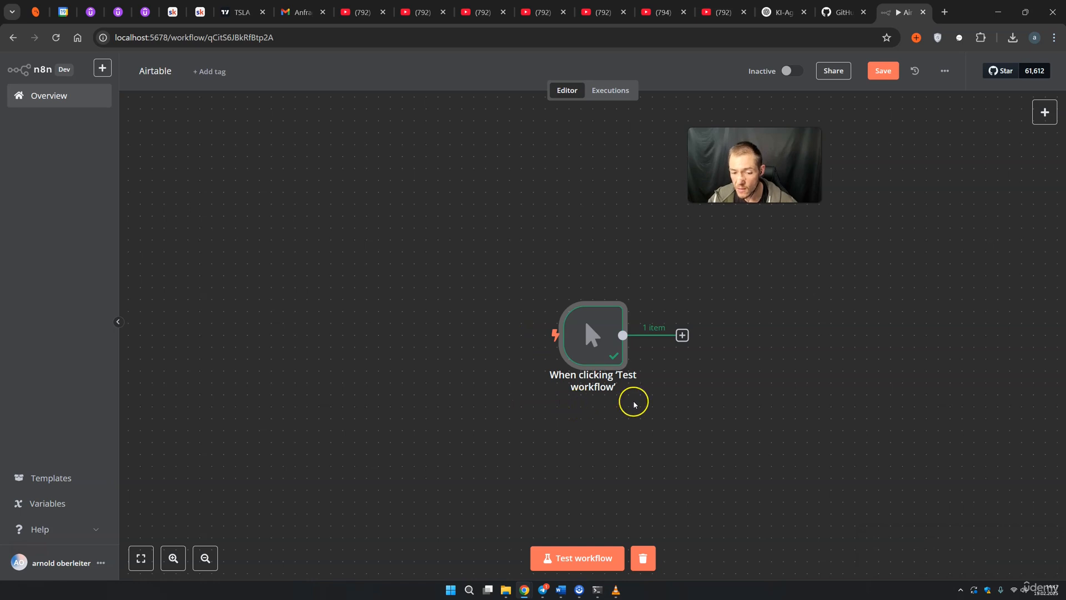
# Check the test run in the workflow's execution history, return to the editor and delete the manual trigger node
pyautogui.click(615, 90)
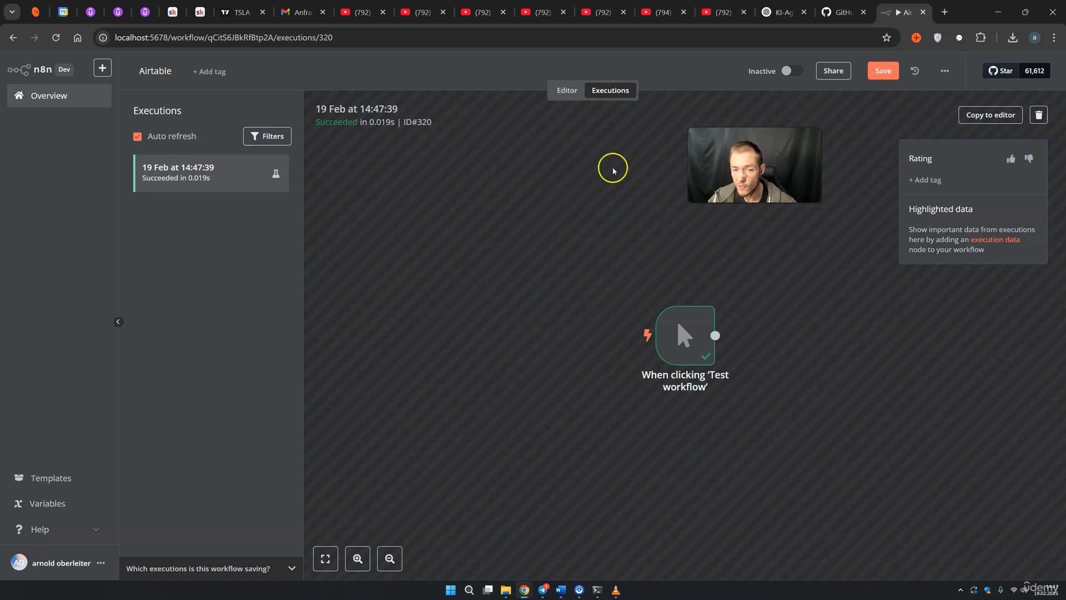
pyautogui.click(567, 91)
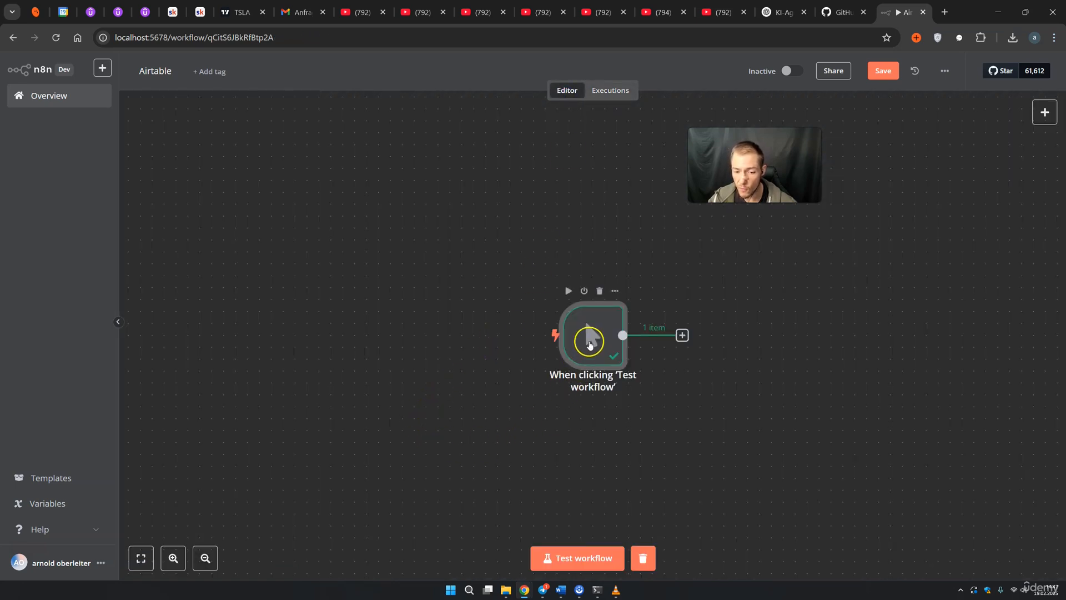
pyautogui.click(599, 293)
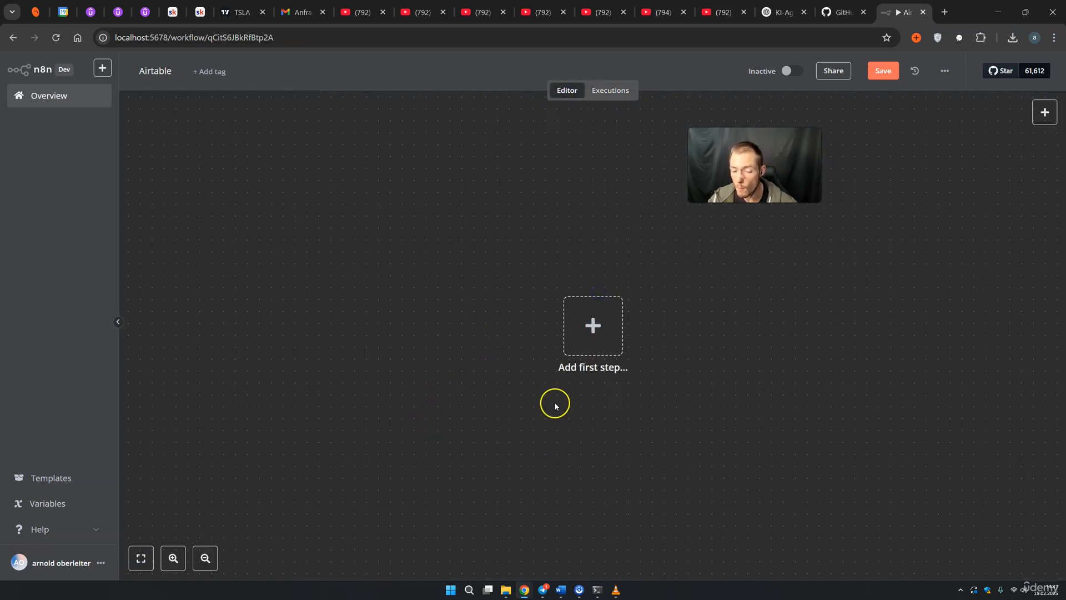
# Examine the app event triggers available for the workflow's first step, from Action Network through to PagerDuty, and close the list
pyautogui.click(582, 336)
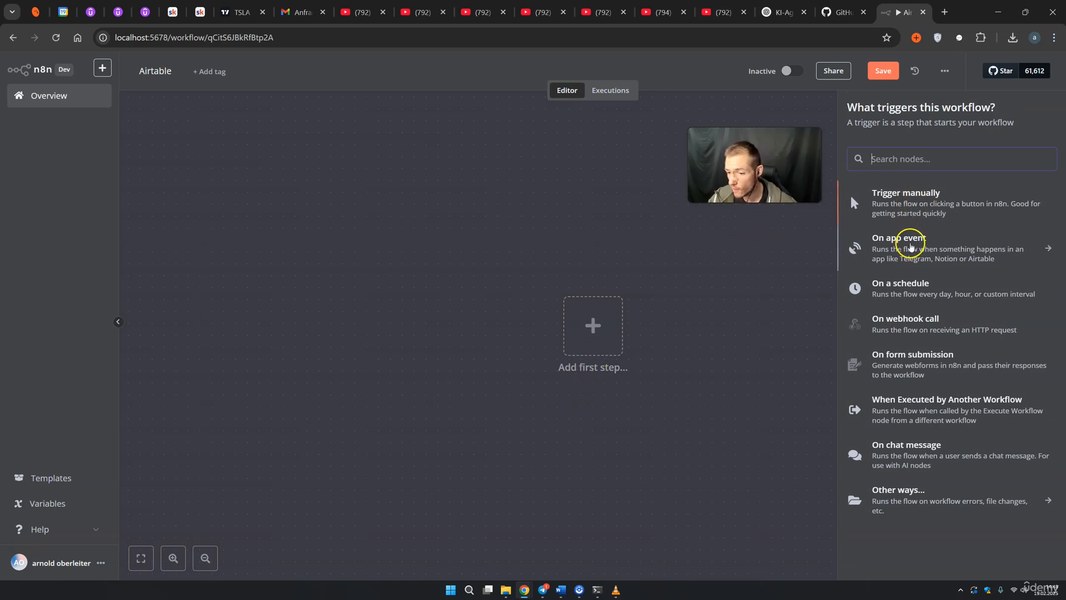
pyautogui.click(910, 247)
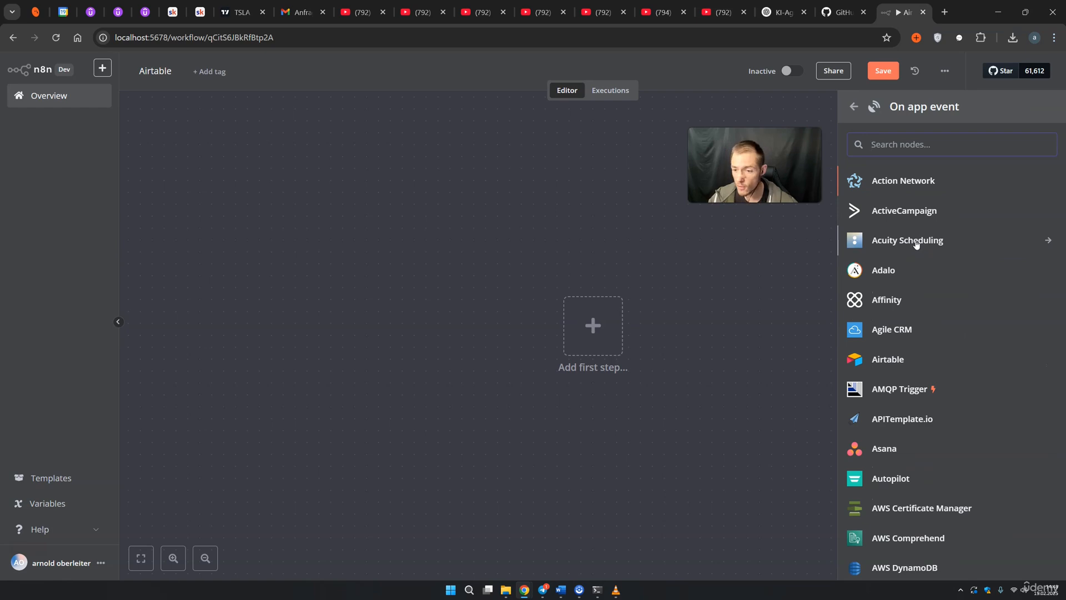
pyautogui.click(926, 242)
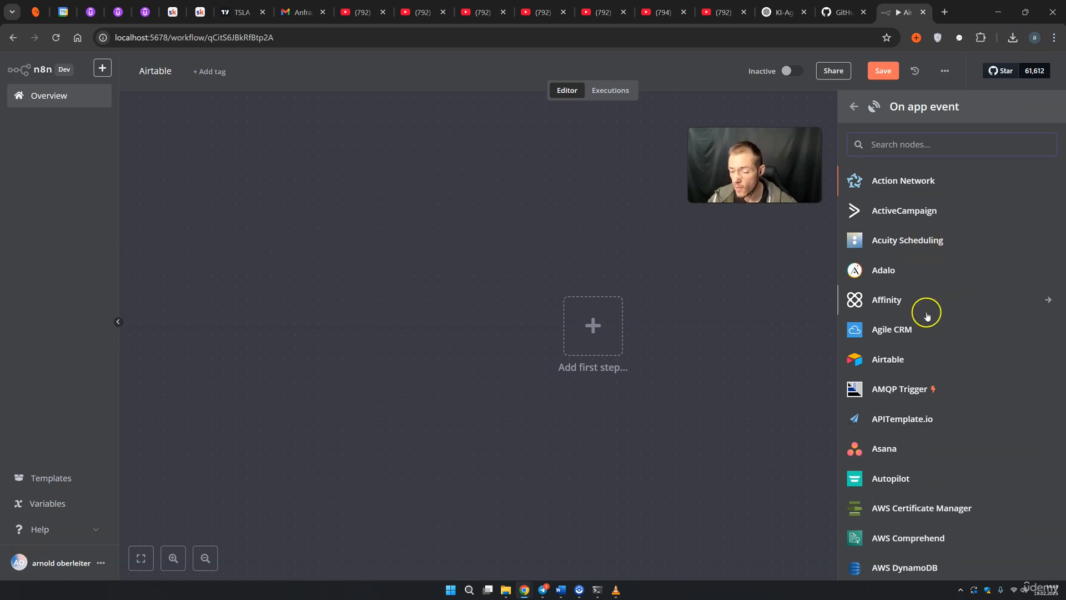
pyautogui.scroll(-2, 901, 366)
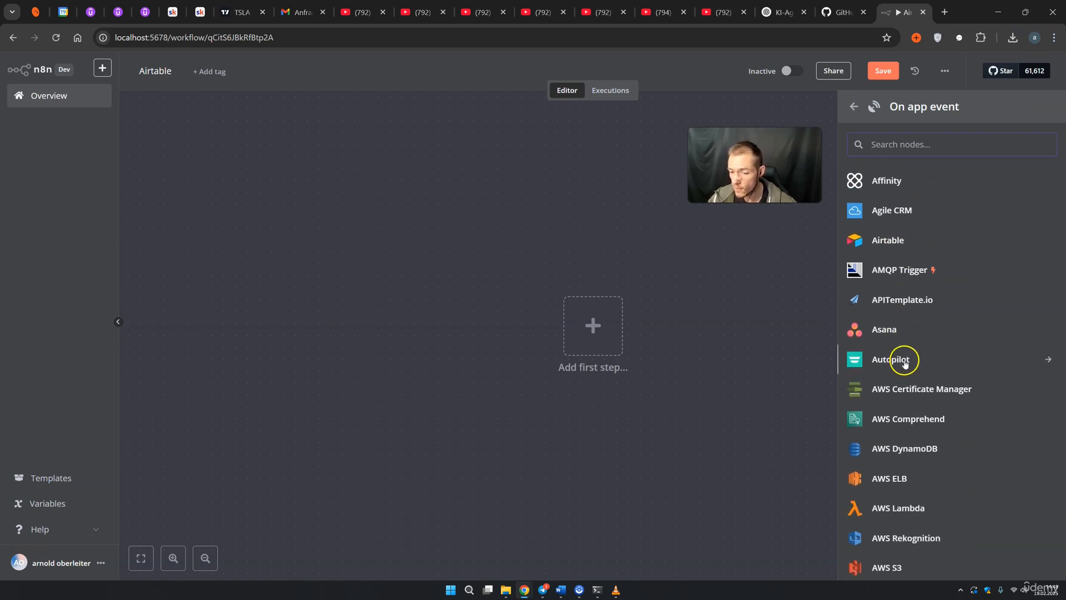
pyautogui.scroll(-13, 911, 391)
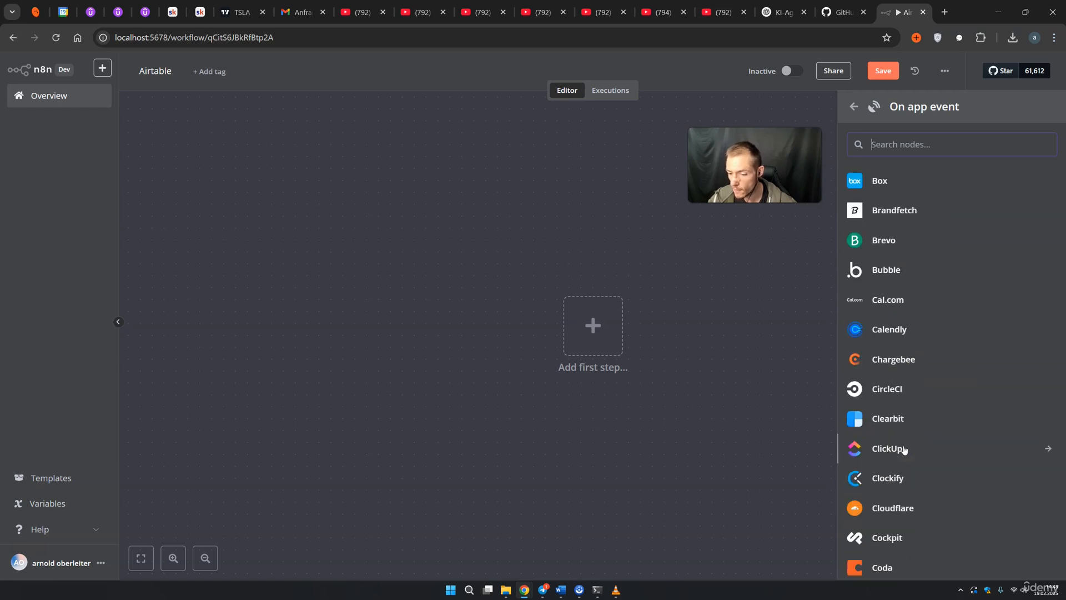
pyautogui.scroll(-6, 904, 450)
pyautogui.click(912, 243)
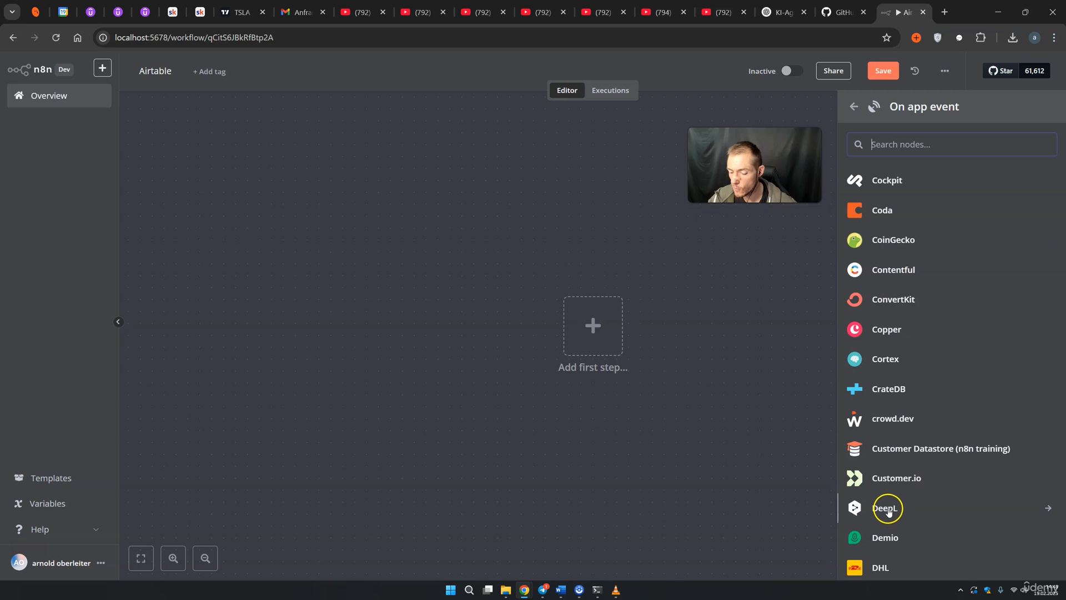
pyautogui.scroll(-2, 888, 509)
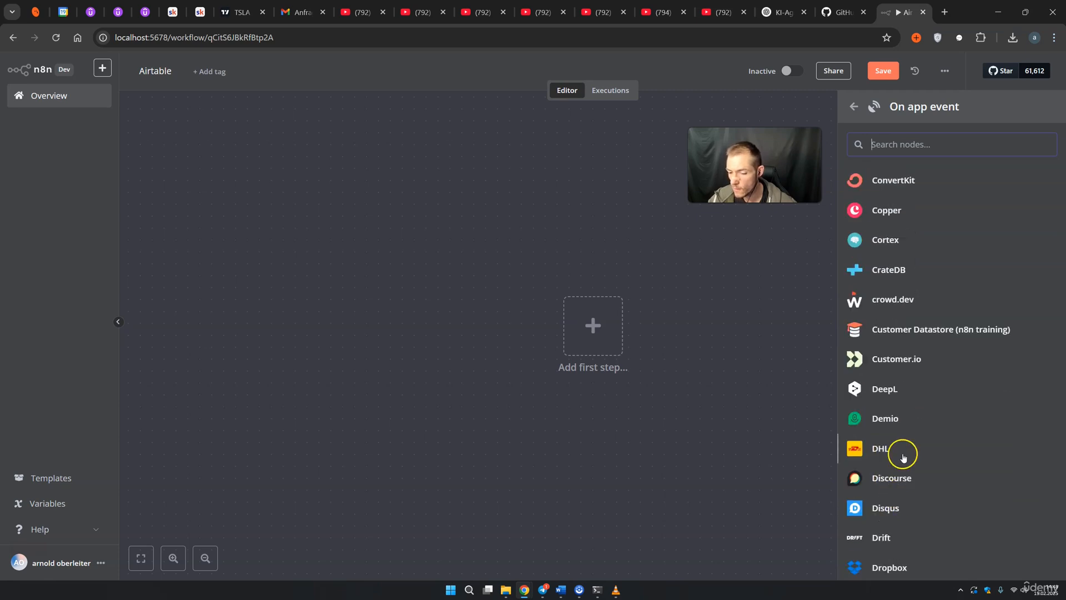
pyautogui.scroll(-3, 901, 451)
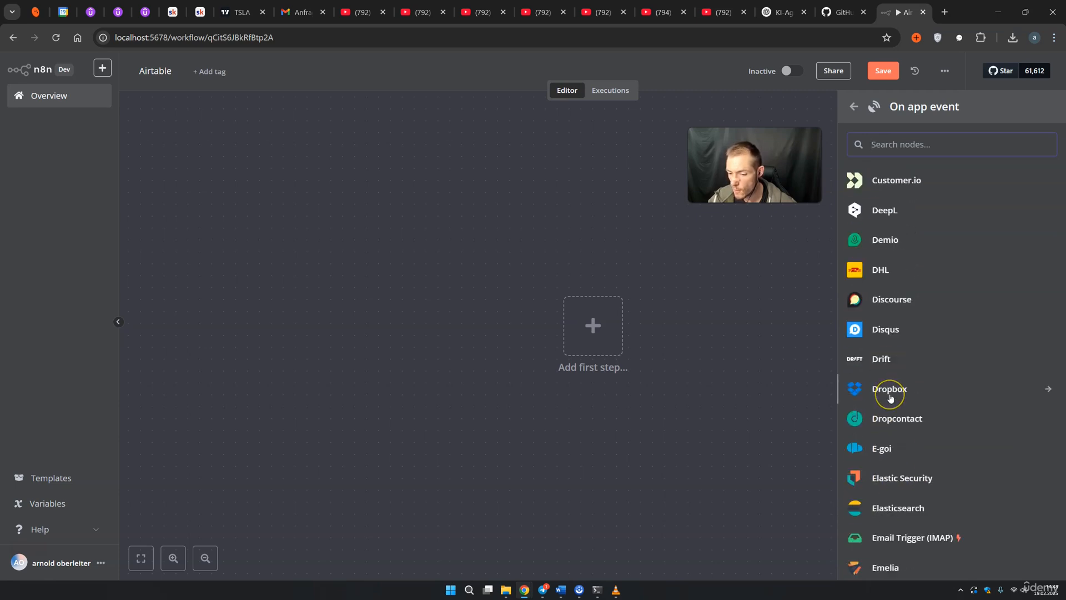
pyautogui.scroll(-2, 893, 411)
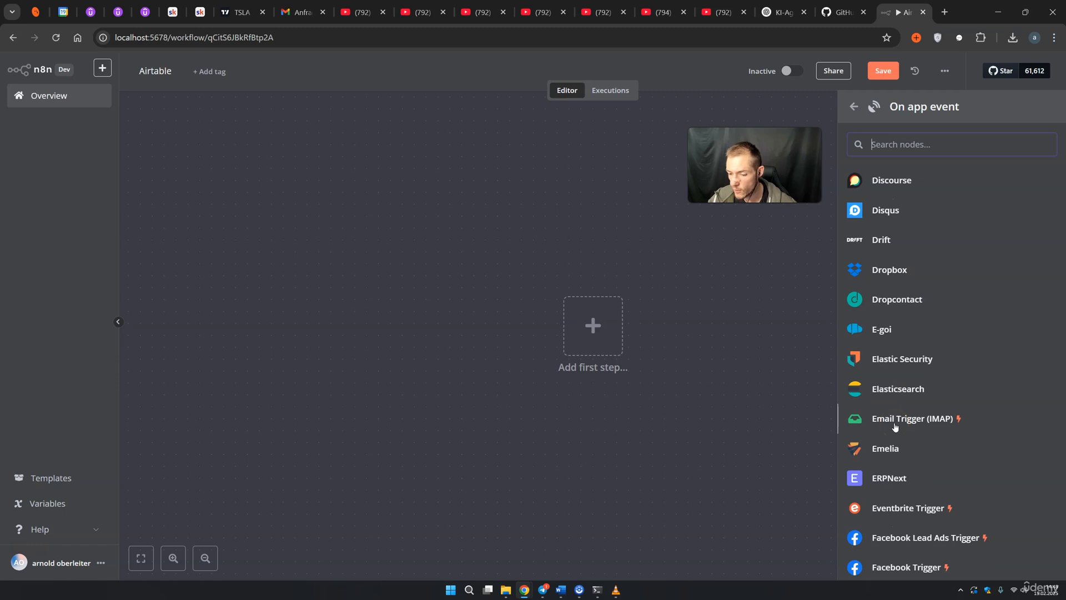
pyautogui.scroll(-2, 895, 426)
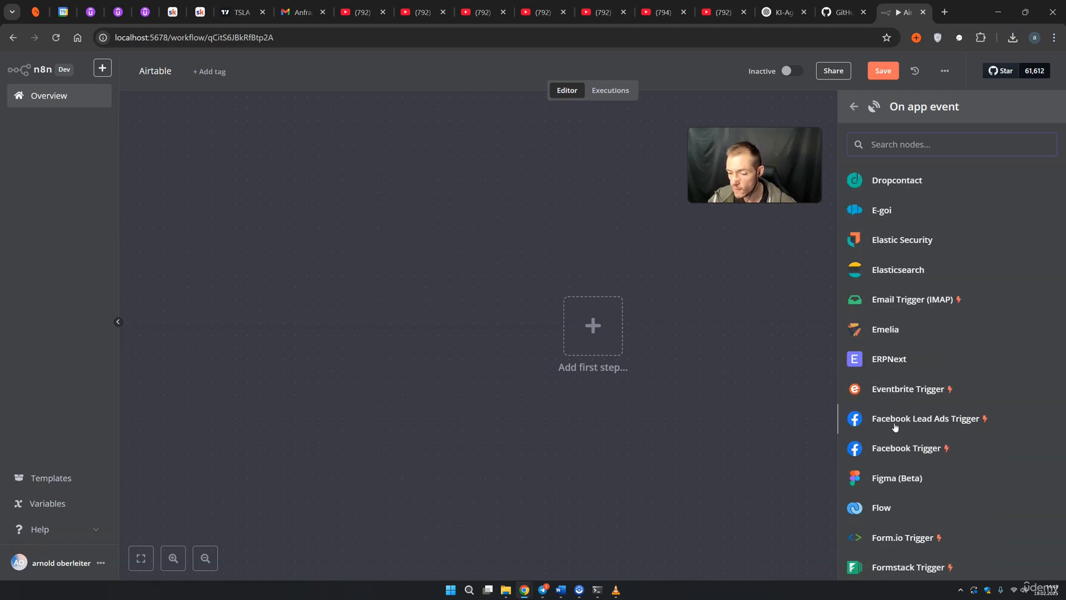
pyautogui.click(904, 447)
pyautogui.scroll(-6, 903, 447)
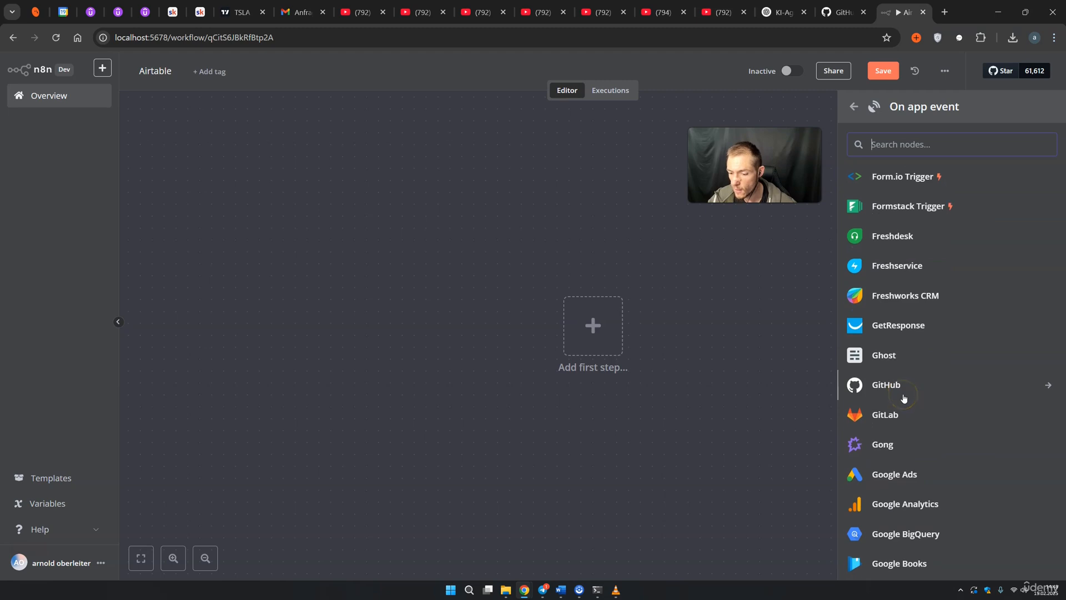
pyautogui.scroll(-3, 905, 398)
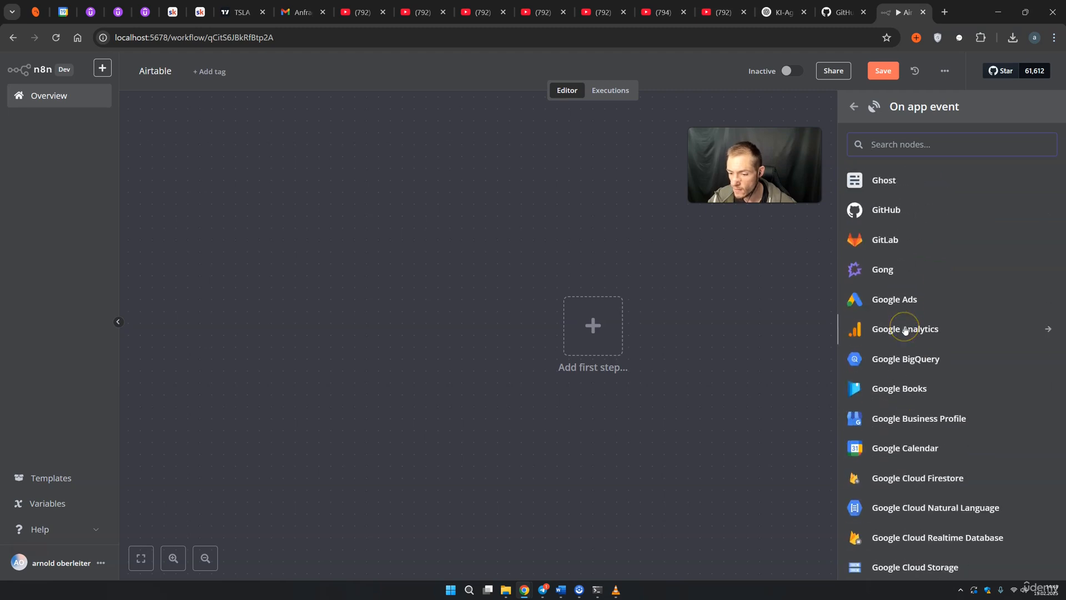
pyautogui.scroll(-2, 924, 453)
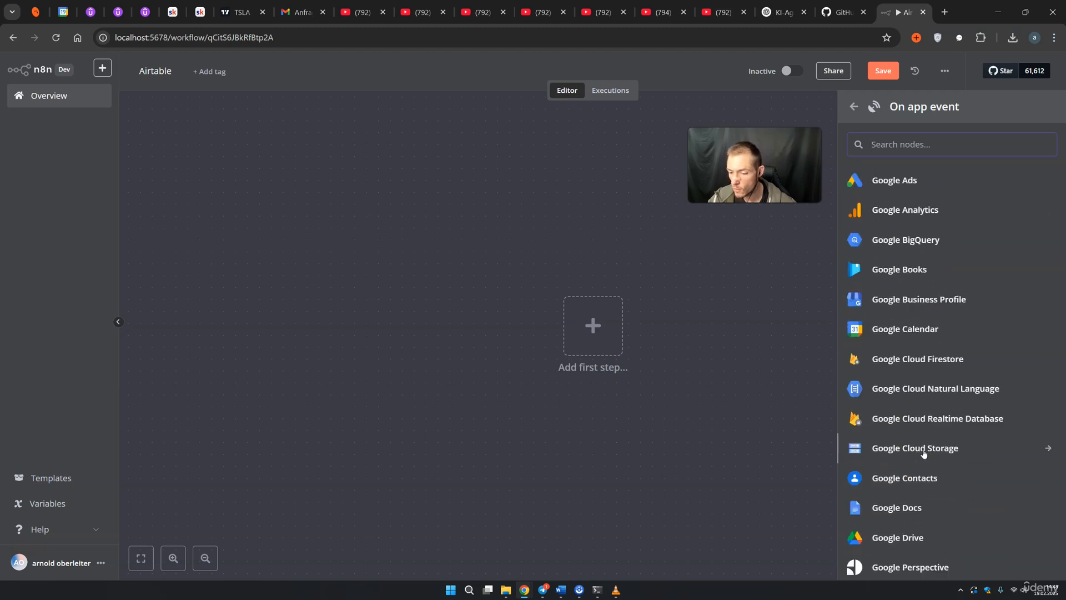
pyautogui.scroll(-1, 924, 451)
pyautogui.scroll(-1, 926, 439)
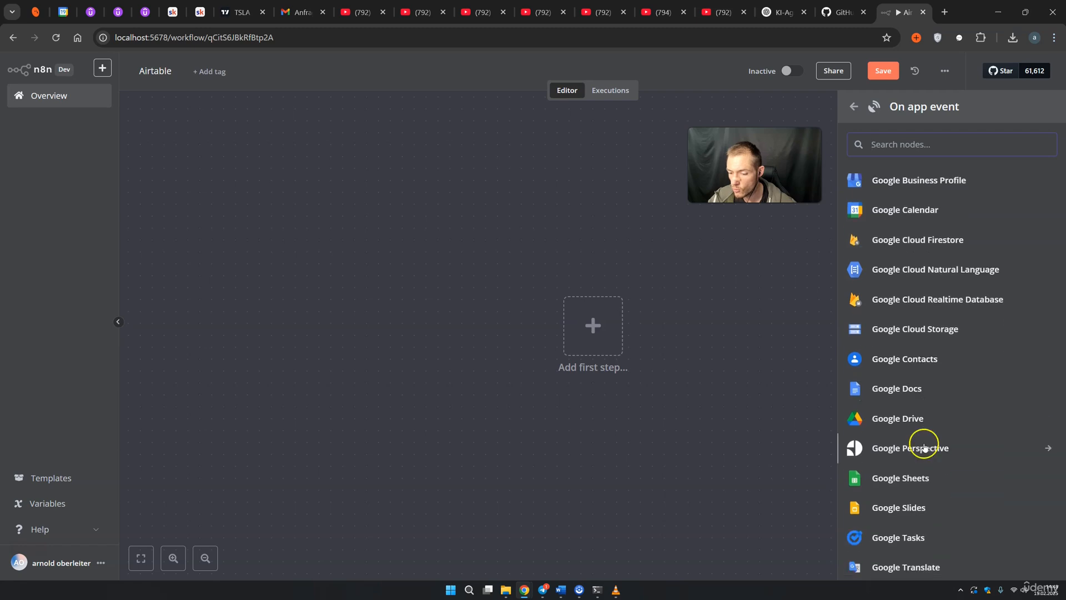
pyautogui.scroll(-1, 925, 434)
pyautogui.scroll(-10, 925, 434)
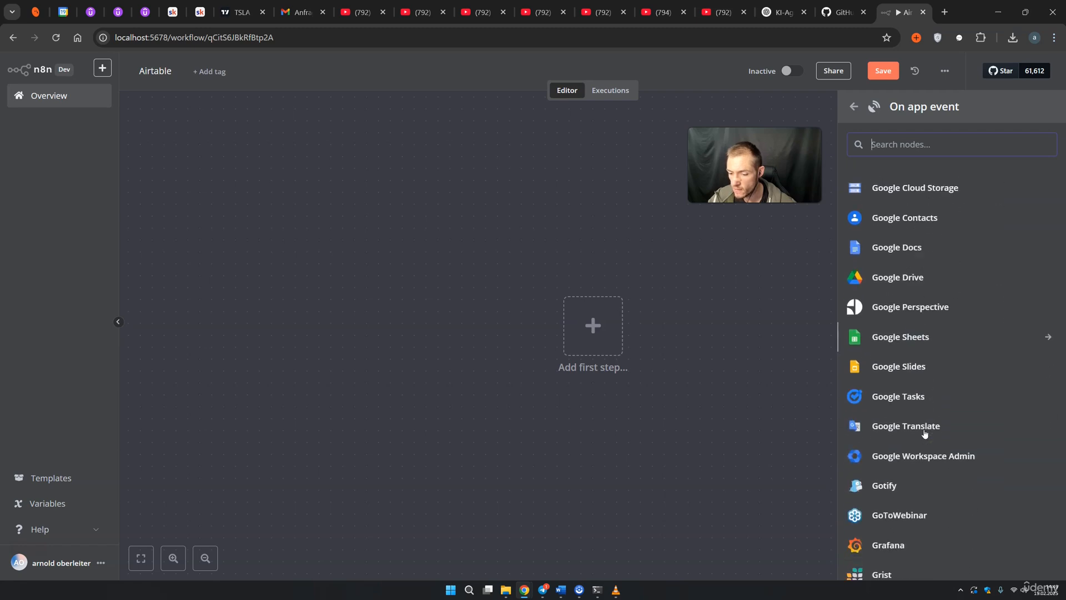
pyautogui.scroll(-10, 920, 398)
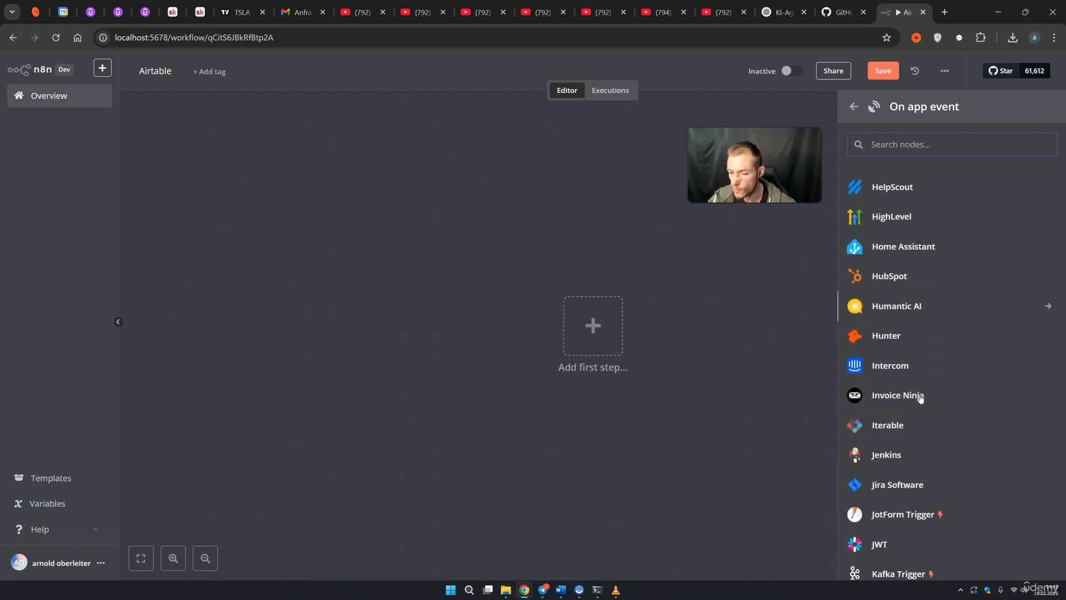
pyautogui.scroll(-10, 921, 398)
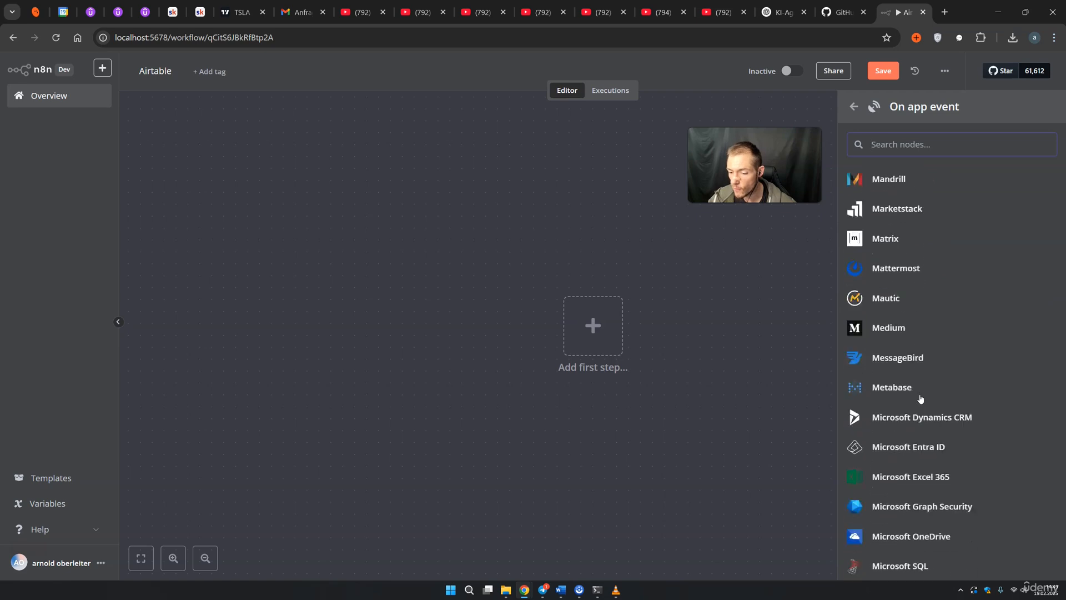
pyautogui.scroll(-6, 921, 398)
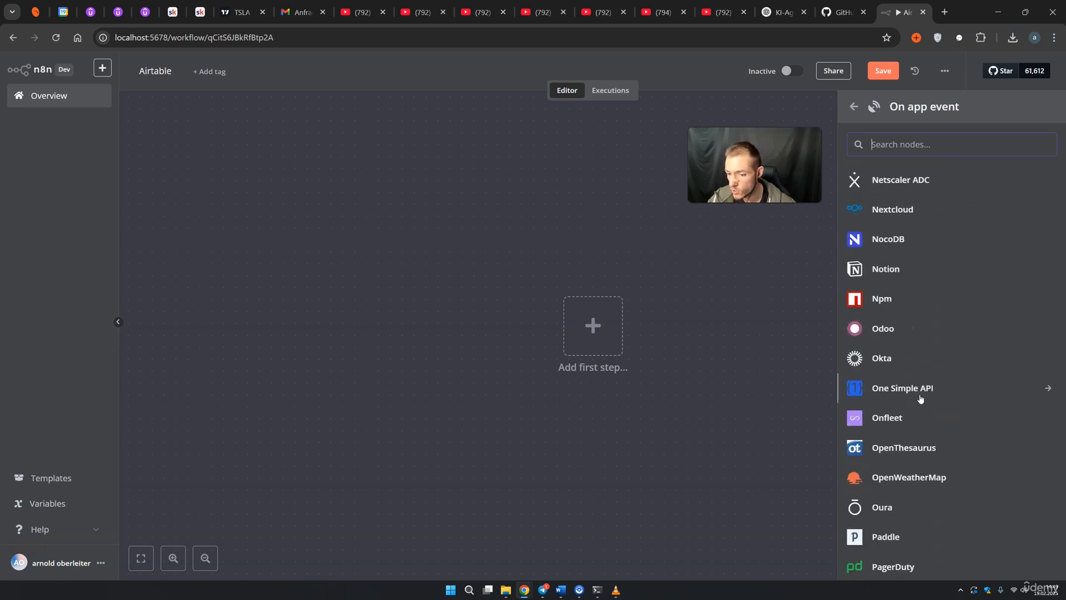
pyautogui.click(788, 404)
# Try a schedule trigger set to run every 10 minutes, return to the canvas and delete the node
pyautogui.click(1043, 120)
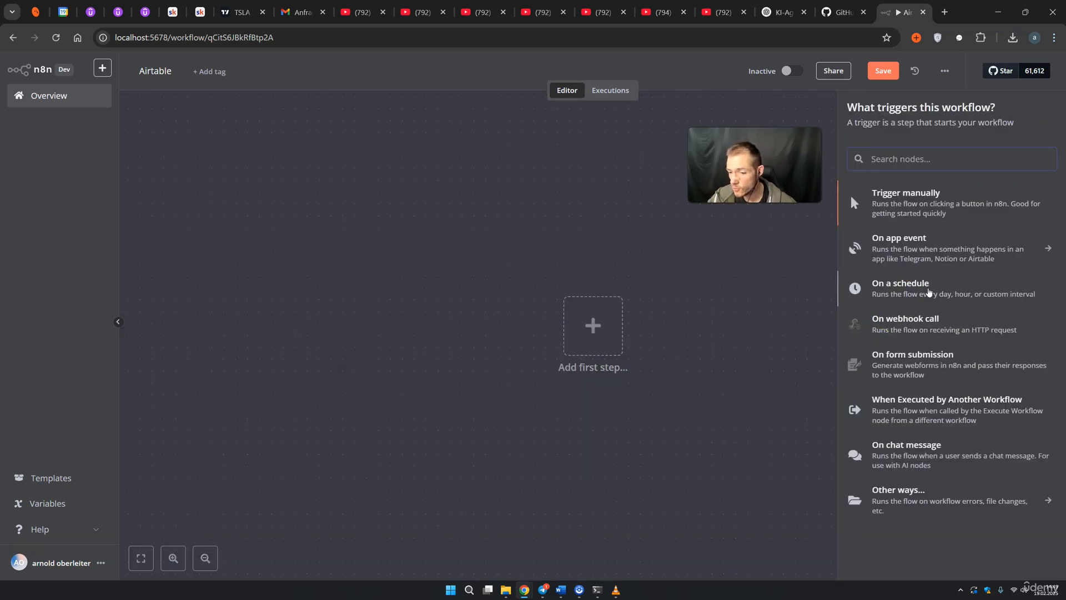
pyautogui.click(928, 292)
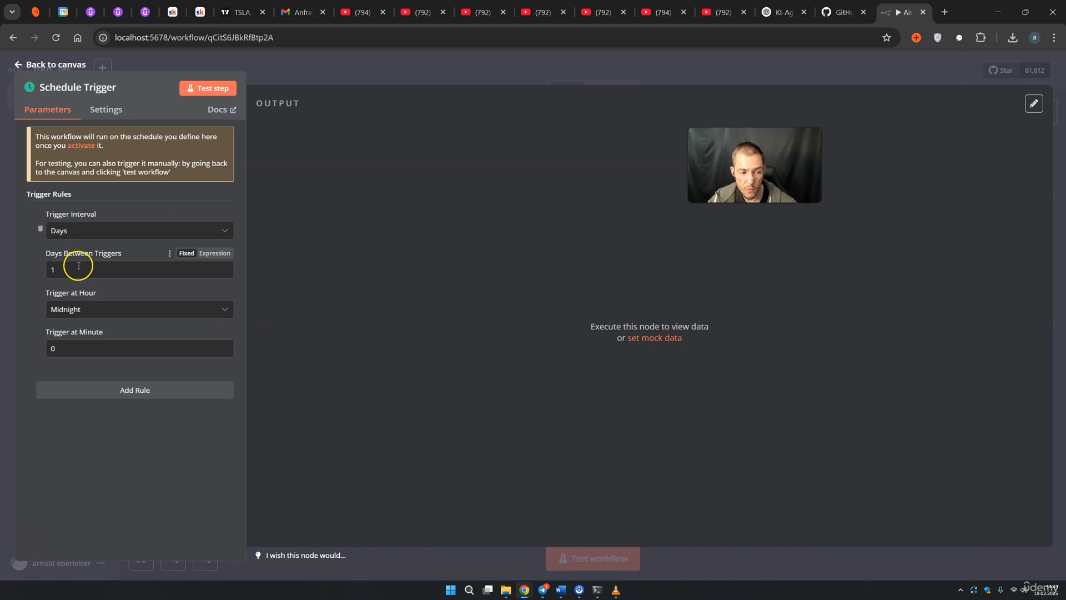
pyautogui.click(100, 231)
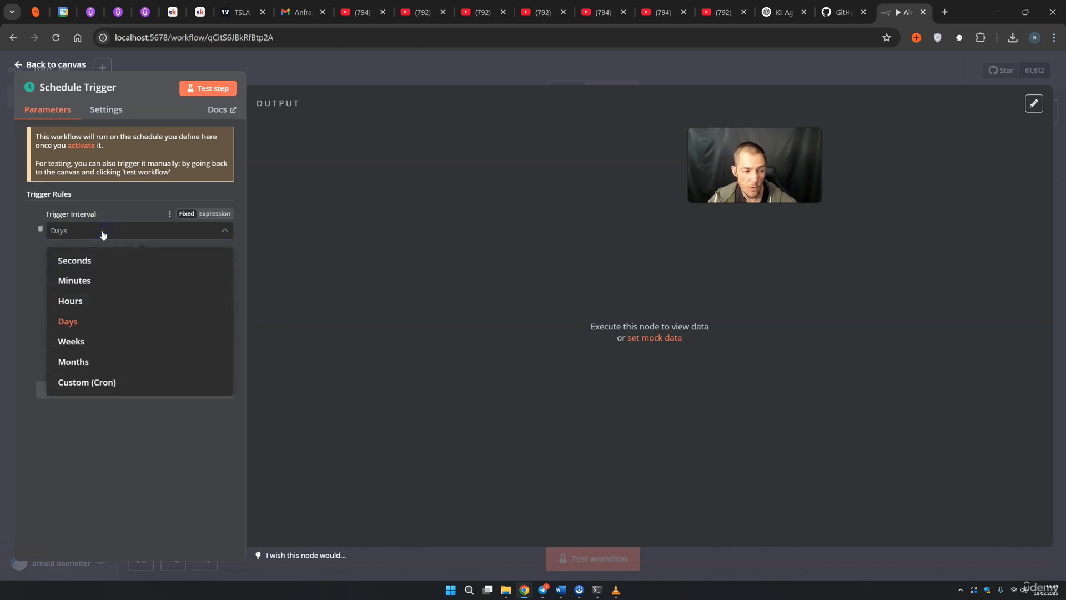
pyautogui.click(103, 281)
pyautogui.click(90, 270)
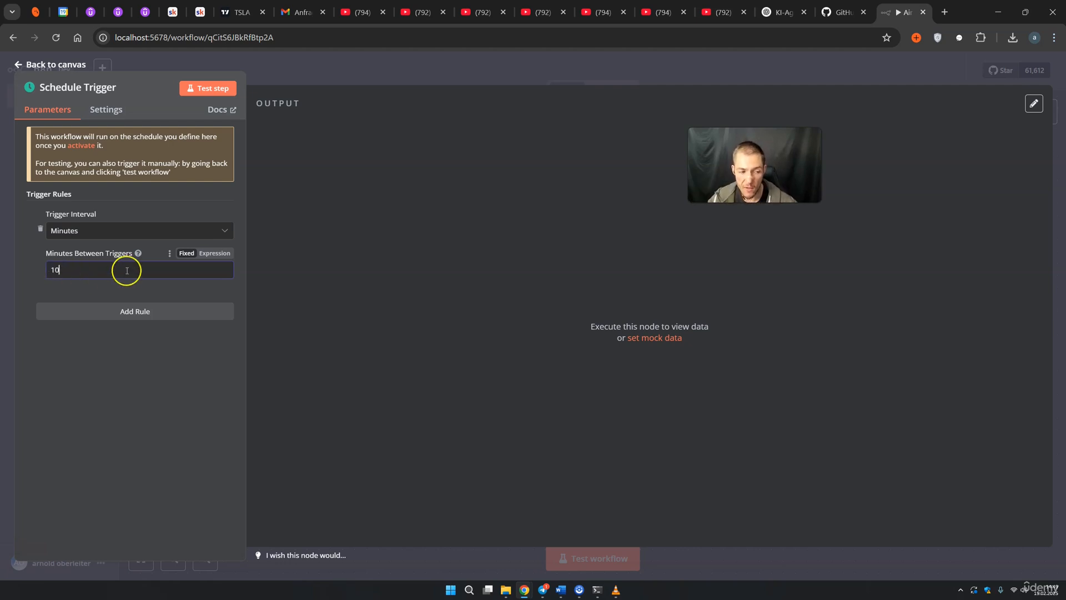
pyautogui.click(684, 83)
pyautogui.click(599, 289)
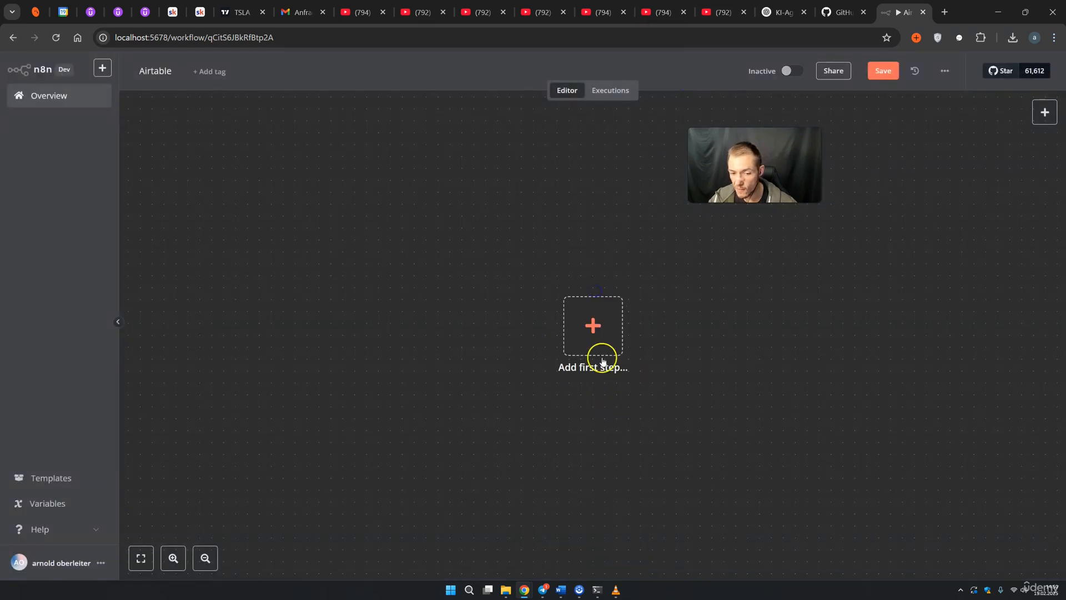
# Add a webhook trigger as the first step to view its parameters, and delete the node from the canvas
pyautogui.click(602, 361)
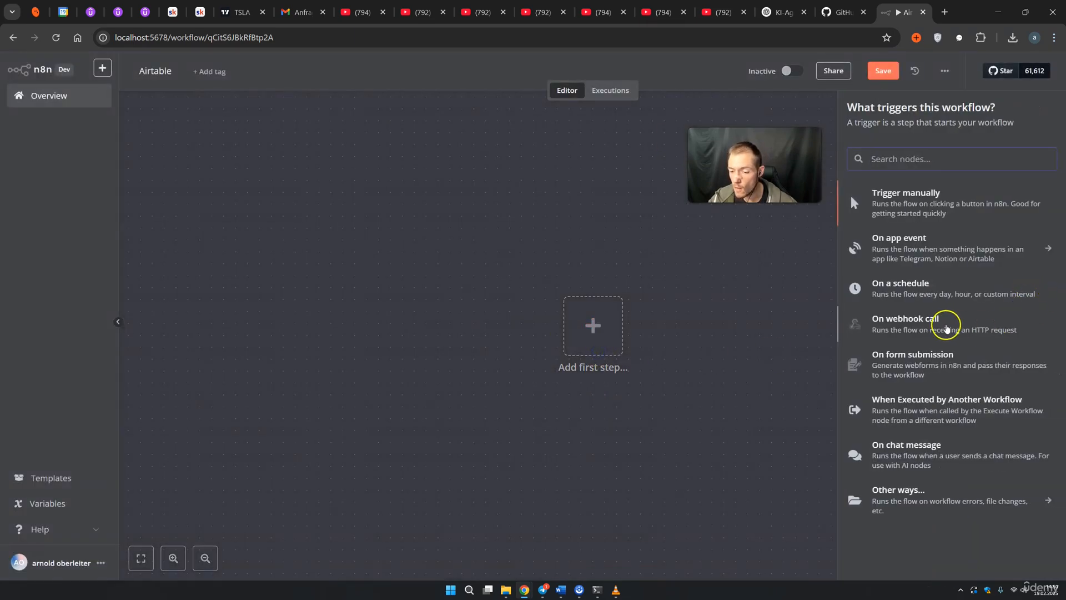
pyautogui.click(938, 323)
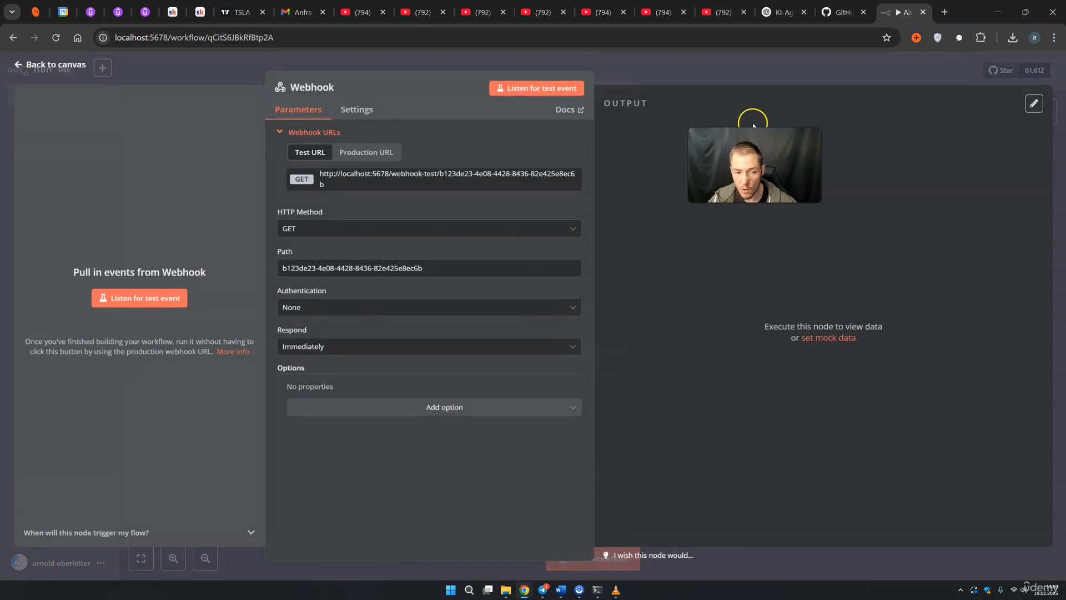
pyautogui.click(757, 78)
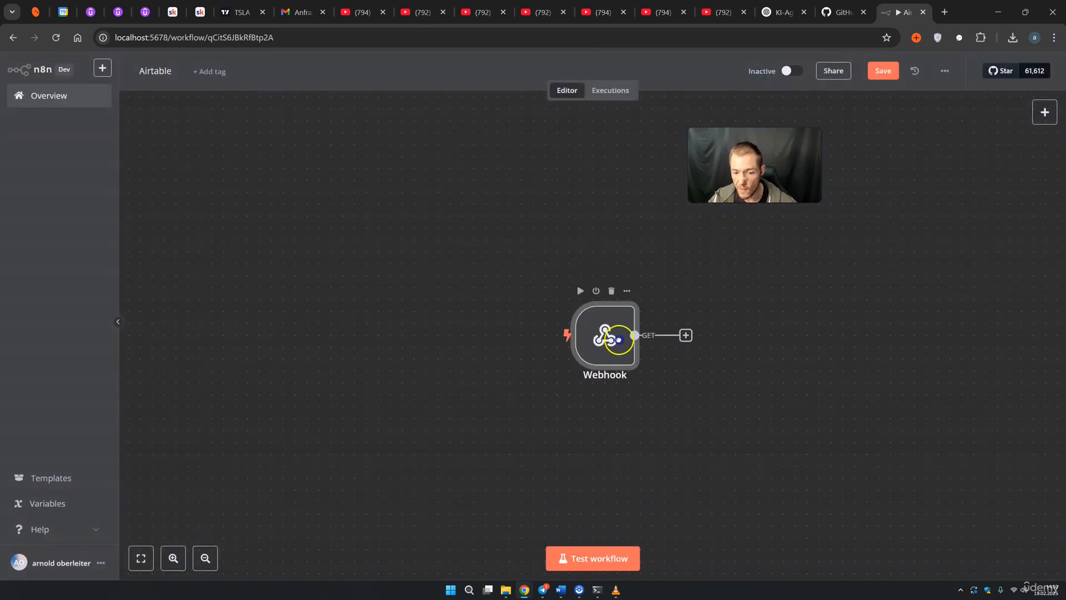
pyautogui.press('Delete')
# Add a When Executed by Another Workflow trigger to view its parameters, and delete the node from the canvas
pyautogui.click(590, 330)
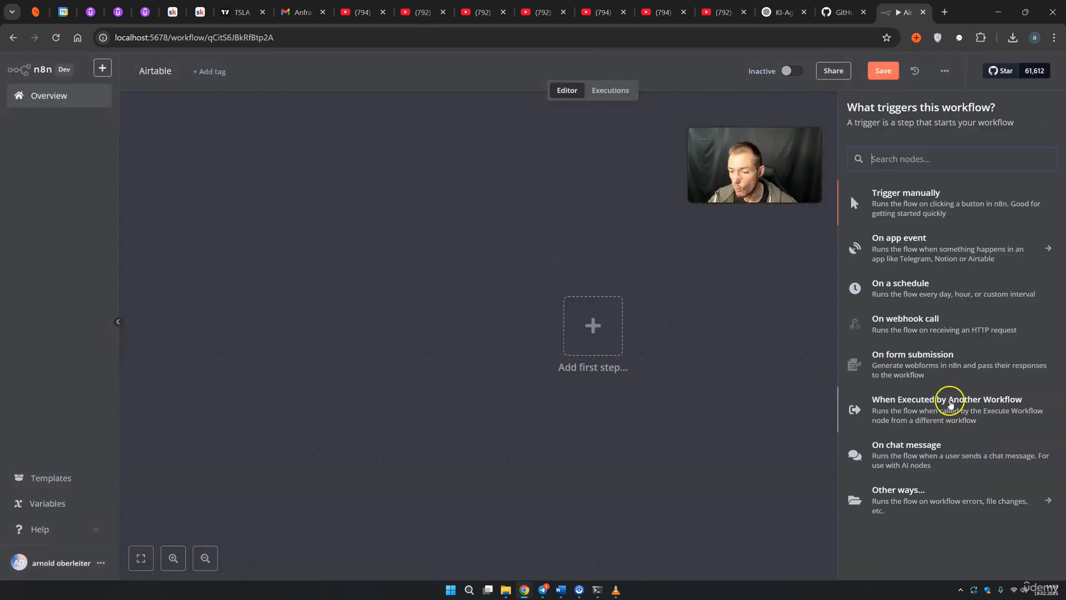
pyautogui.click(950, 402)
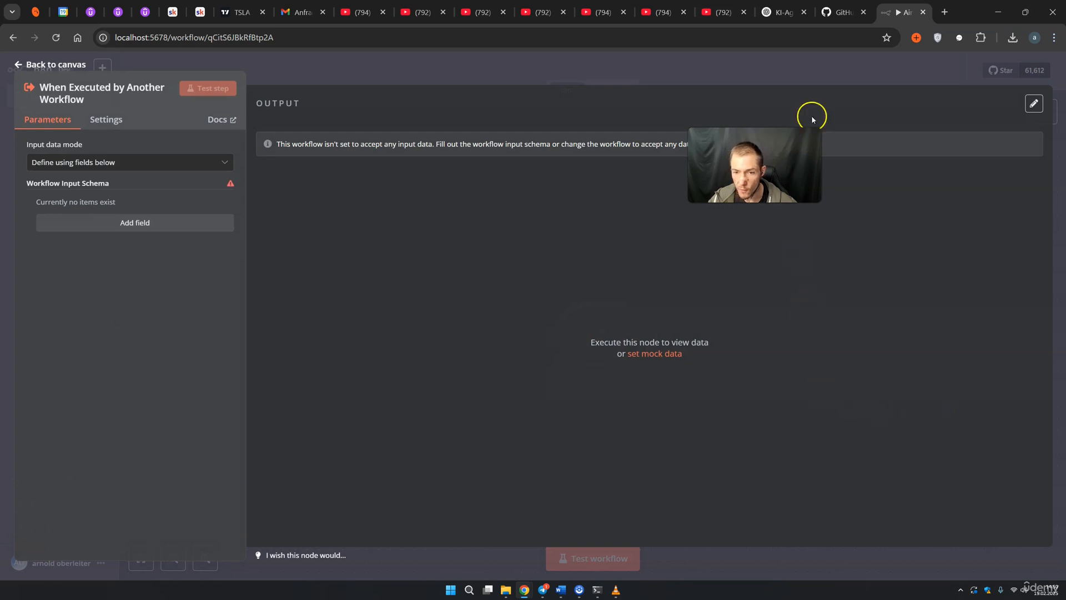
pyautogui.click(865, 78)
pyautogui.moveTo(589, 343)
pyautogui.mouseDown()
pyautogui.moveTo(582, 383)
pyautogui.moveTo(586, 341)
pyautogui.moveTo(576, 345)
pyautogui.mouseUp()
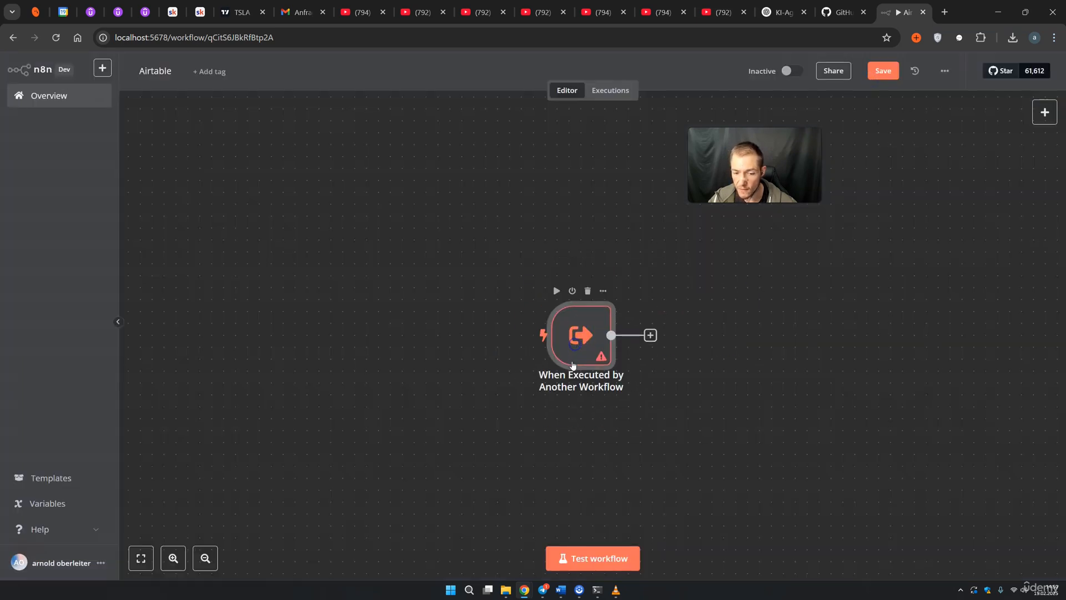
pyautogui.click(587, 292)
# Add an On chat message trigger as the first step and open the workflow's chat from the canvas
pyautogui.click(608, 368)
pyautogui.click(949, 451)
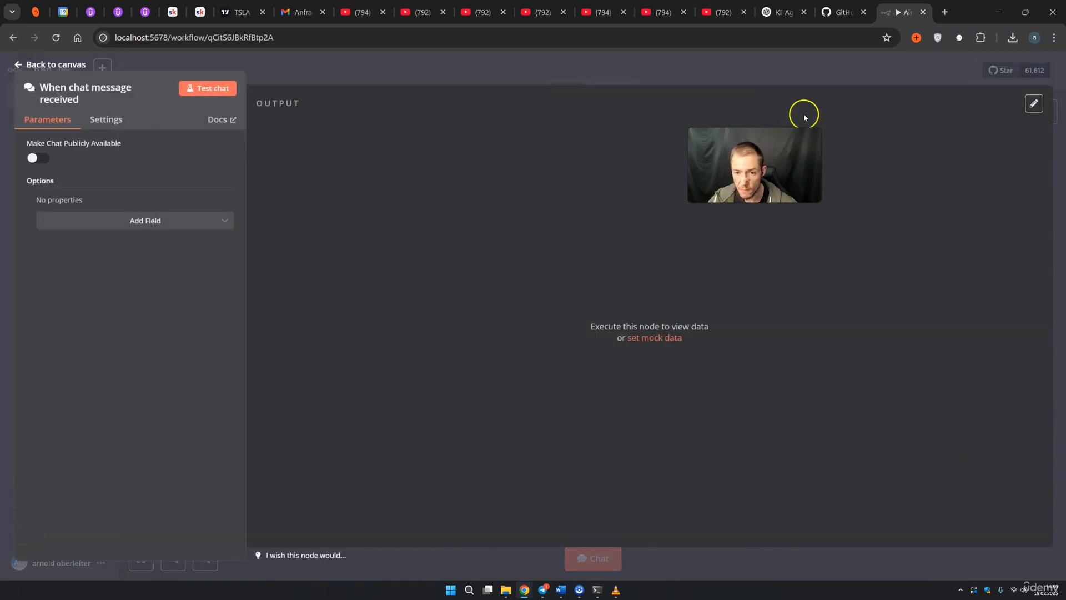
pyautogui.press('Escape')
pyautogui.click(604, 553)
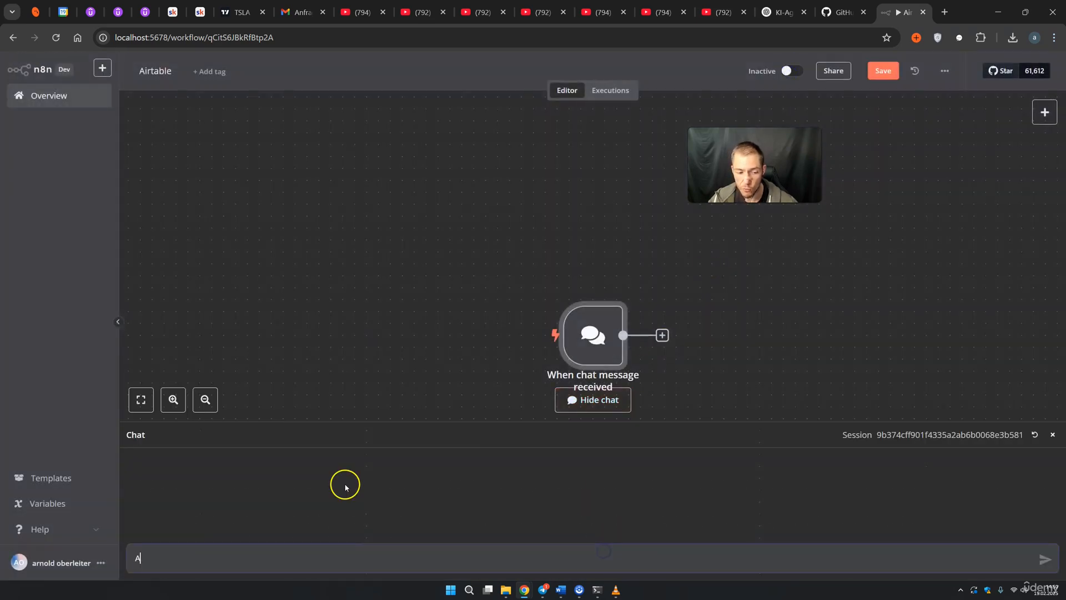
# Draft the message ADSasdAS in the chat without sending it, clear it and delete the chat trigger node
pyautogui.write('ADSasdAS')
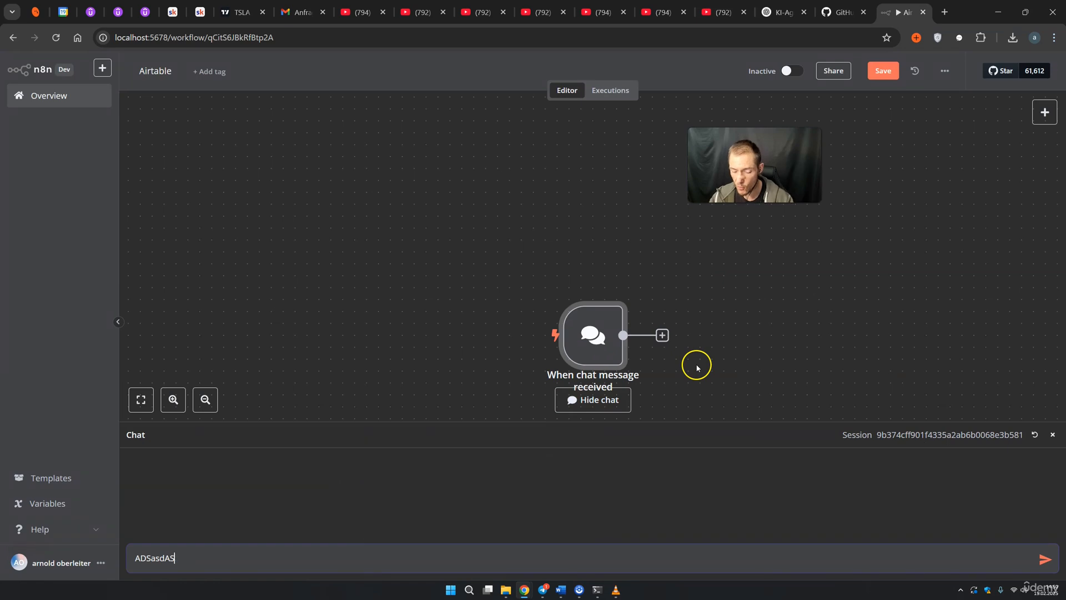
pyautogui.press('BackSpace')
pyautogui.press('BackSpace')
pyautogui.press('BackSpace')
pyautogui.press('BackSpace')
pyautogui.press('BackSpace')
pyautogui.press('BackSpace')
pyautogui.press('BackSpace')
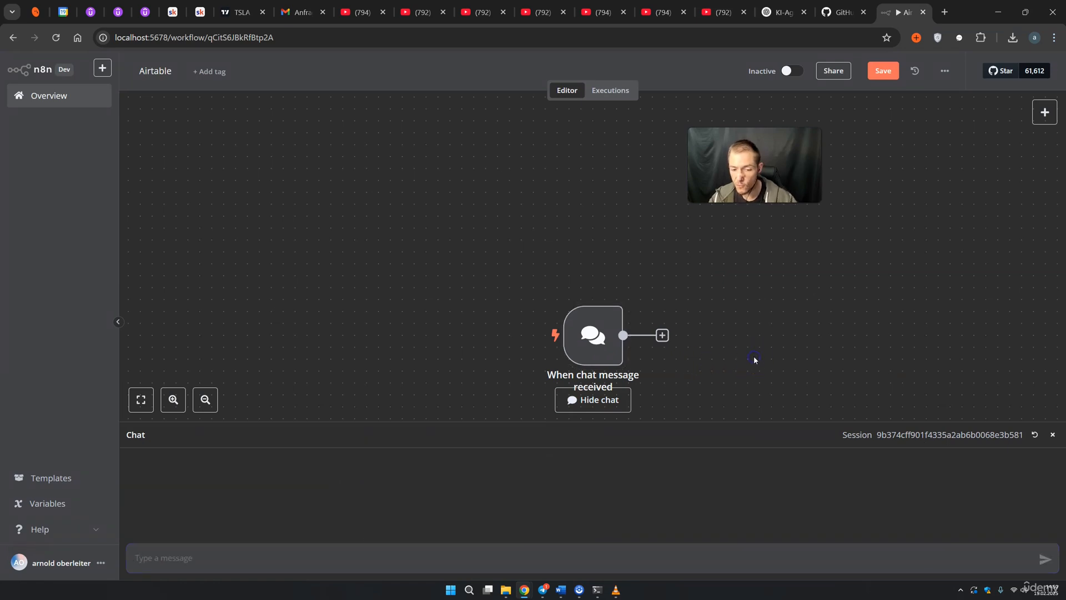
pyautogui.click(600, 290)
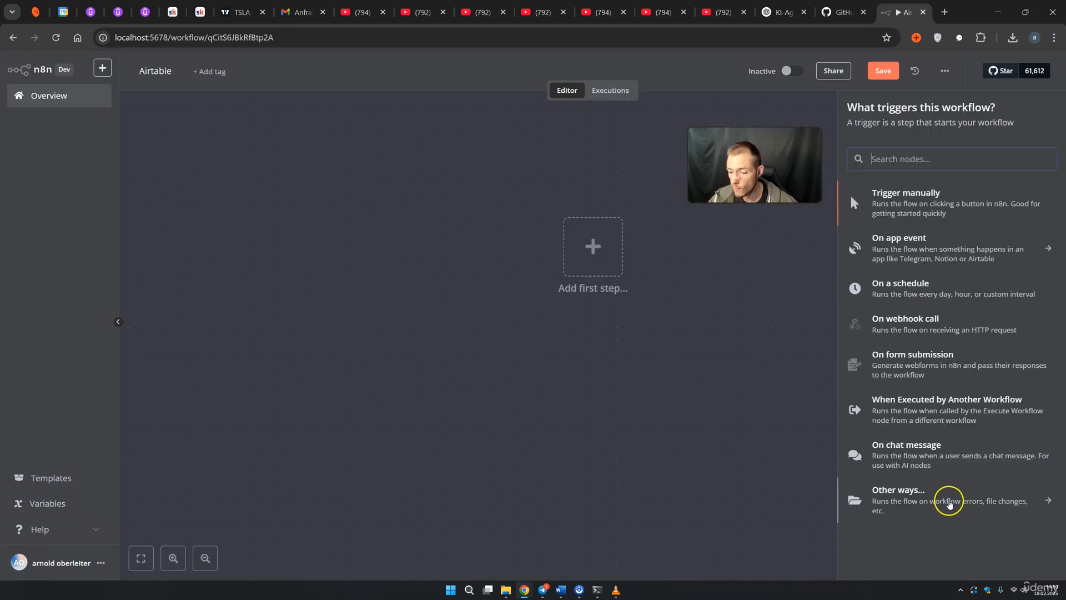
# Look through the trigger types listed under Other ways, and leave the list without adding one
pyautogui.click(949, 504)
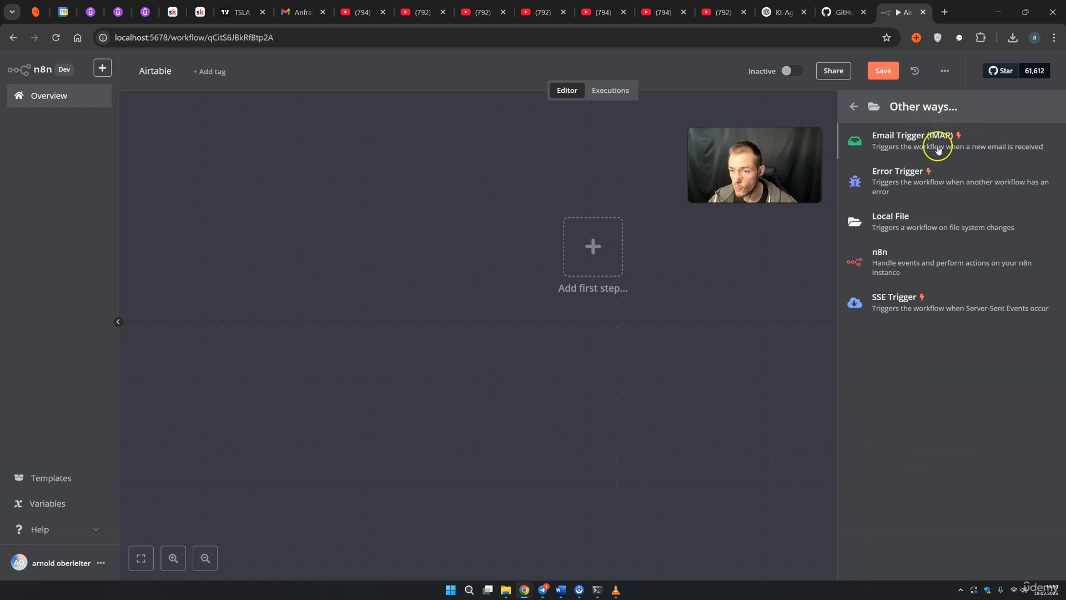
pyautogui.click(772, 341)
# Add an On form submission trigger as the first step and reposition its node on the canvas
pyautogui.click(1046, 111)
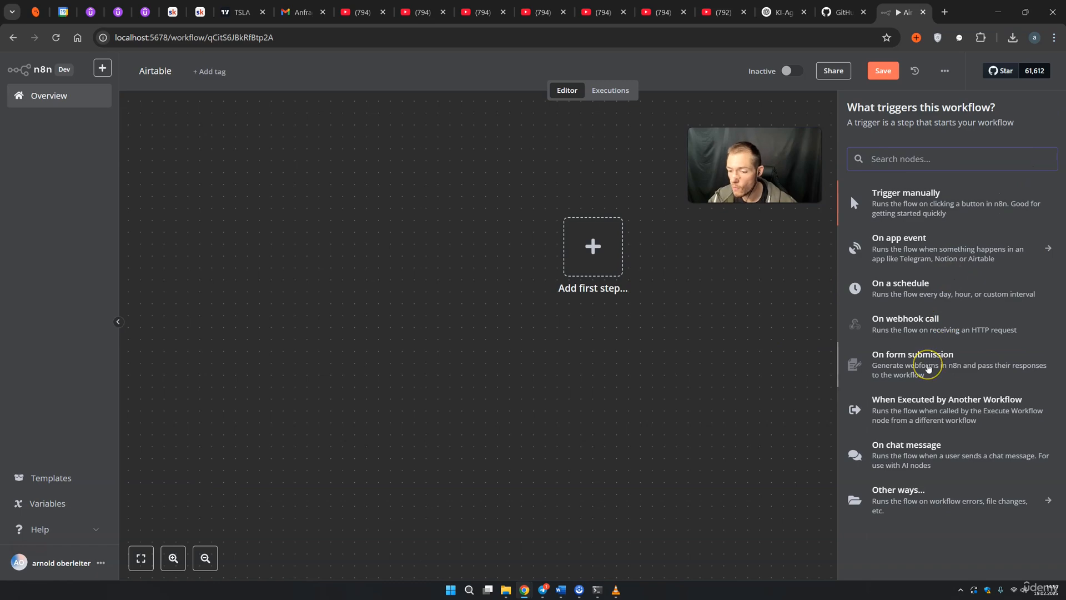
pyautogui.click(929, 368)
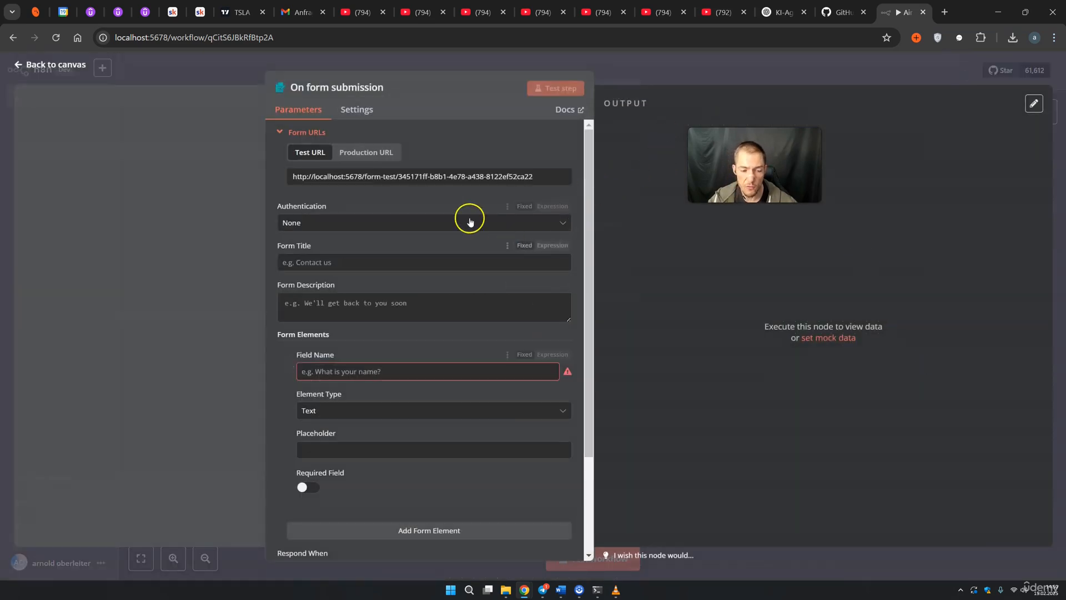
pyautogui.click(725, 78)
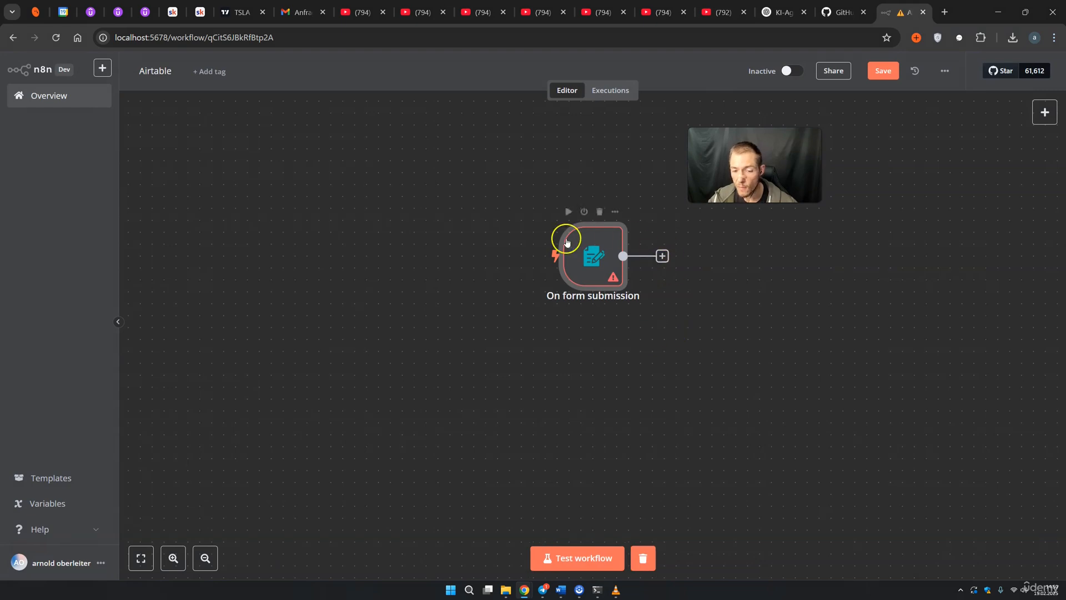
pyautogui.click(656, 343)
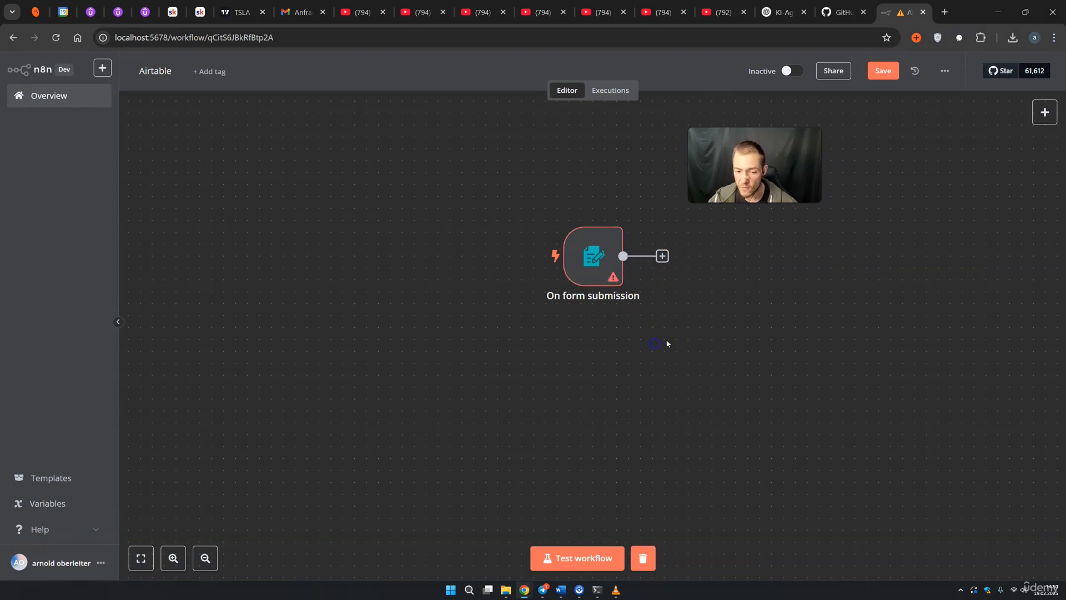
pyautogui.moveTo(673, 319); pyautogui.dragTo(661, 355)
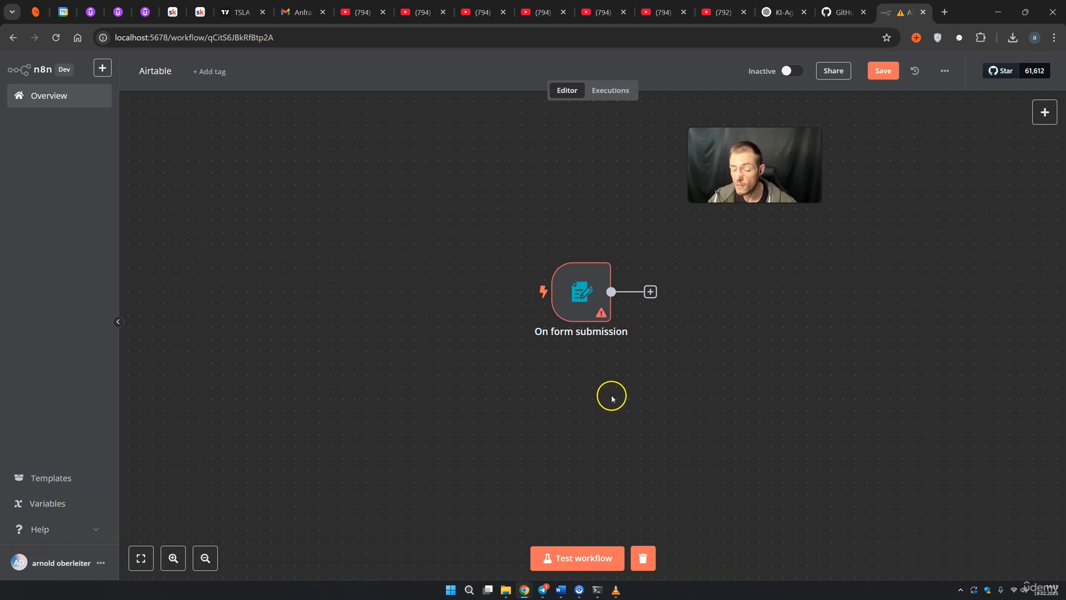
pyautogui.moveTo(578, 294); pyautogui.dragTo(506, 306)
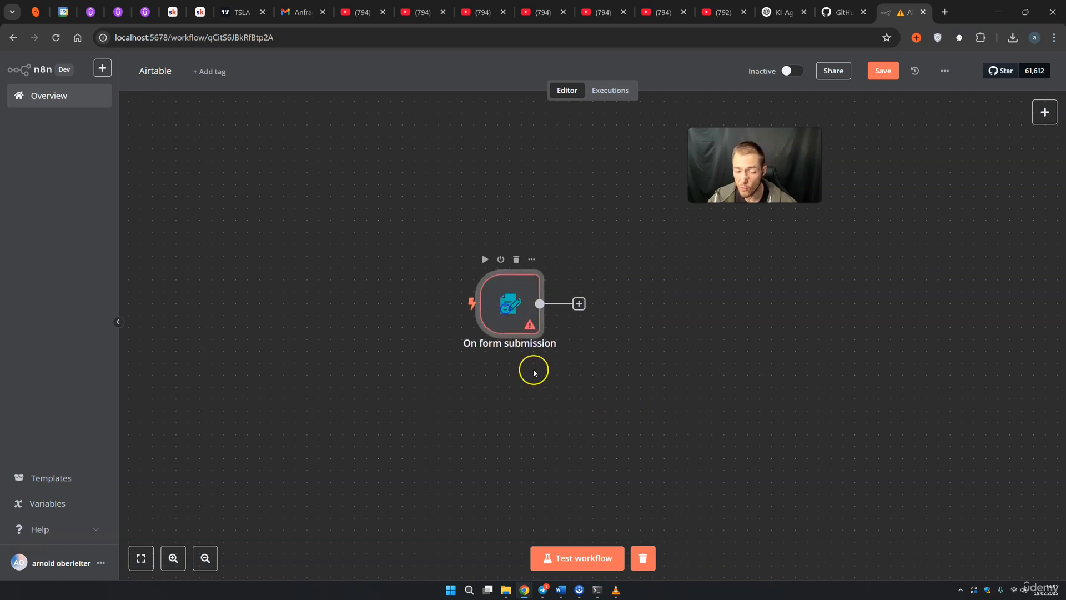
# In the On form submission node, set the form title to "Room" and the description to "What room do you like?"
pyautogui.doubleClick(507, 312)
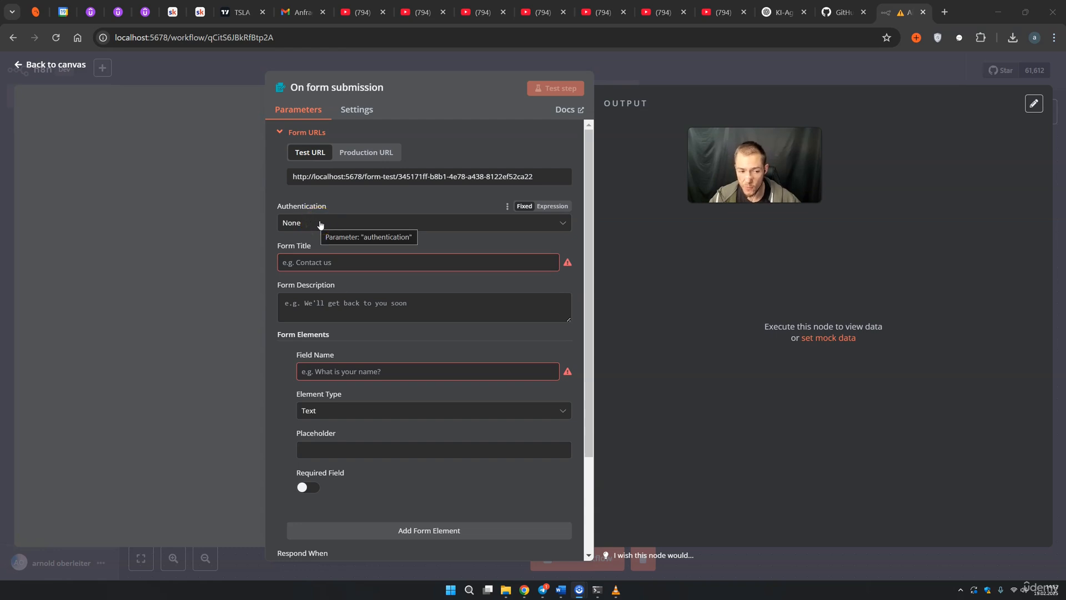
pyautogui.click(306, 262)
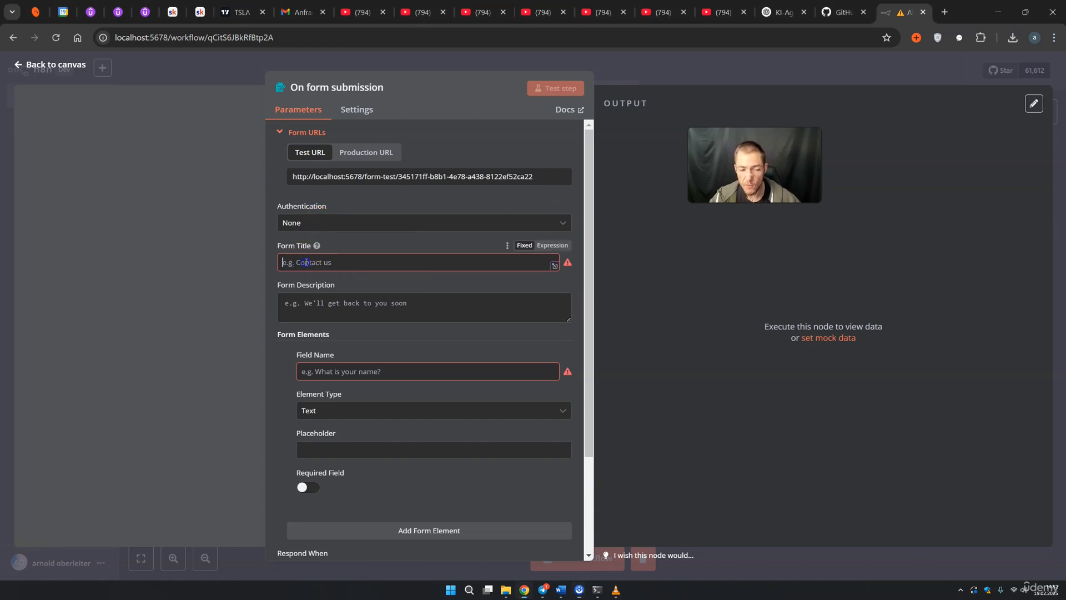
pyautogui.write('Room')
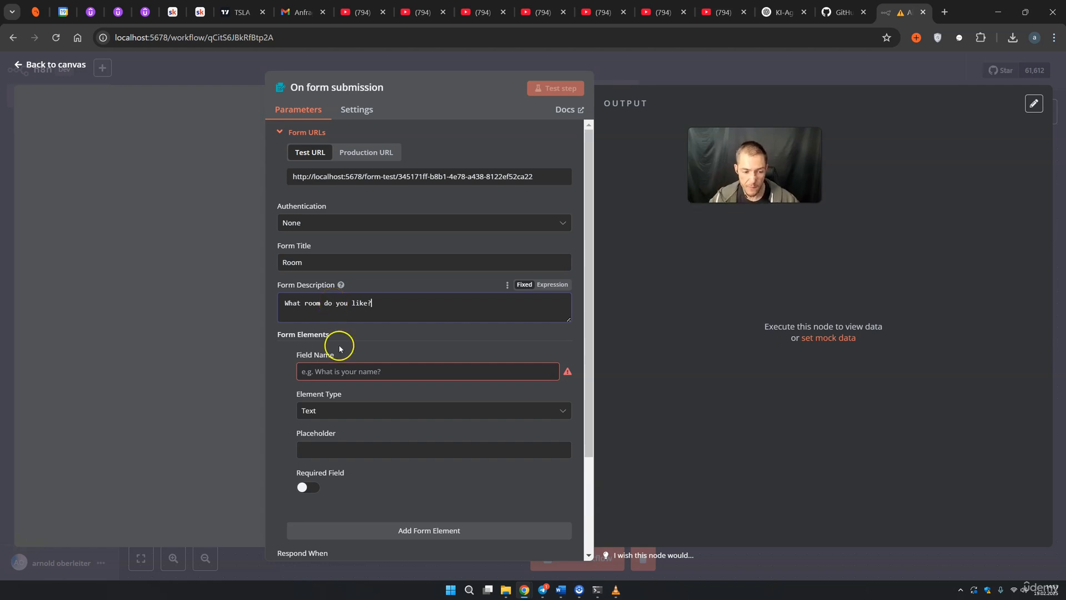
# Name the first form element "Your Name", give it the placeholder "type your Name", and make it required
pyautogui.click(328, 371)
pyautogui.write('Your Name')
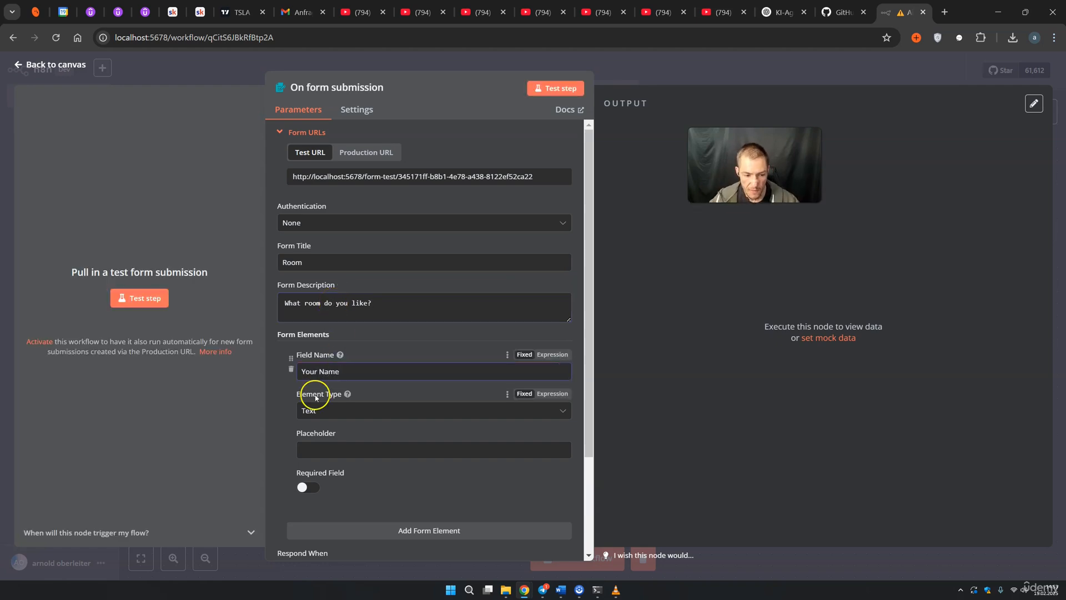
pyautogui.click(327, 446)
pyautogui.write('type your Name')
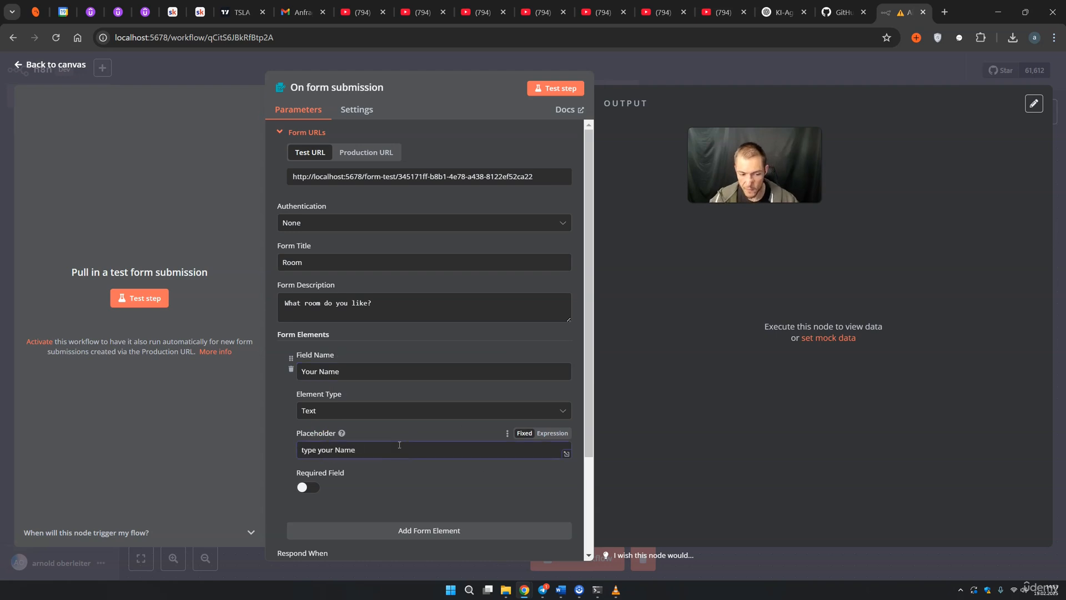
pyautogui.click(307, 487)
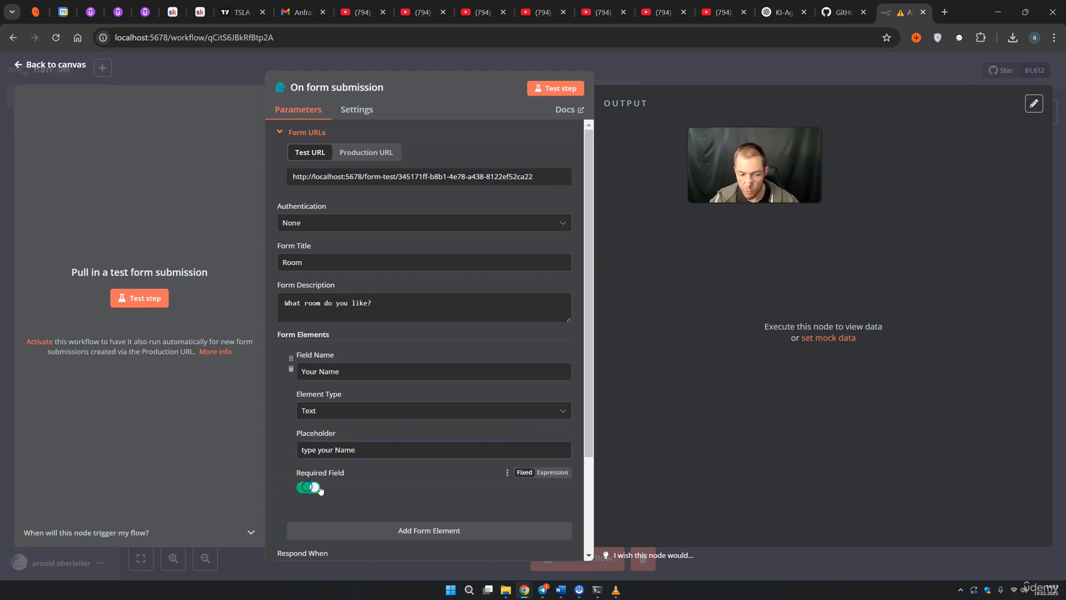
# Add a second form element, copy the form description "What room do you like?" as its field name, and set its type to Dropdown List
pyautogui.scroll(-1, 408, 403)
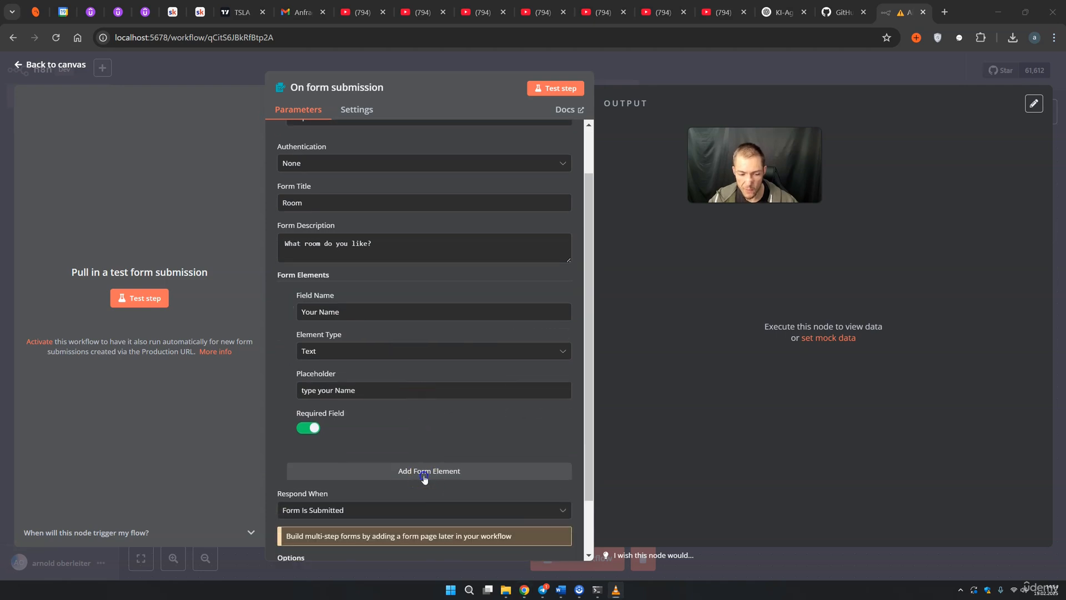
pyautogui.click(424, 477)
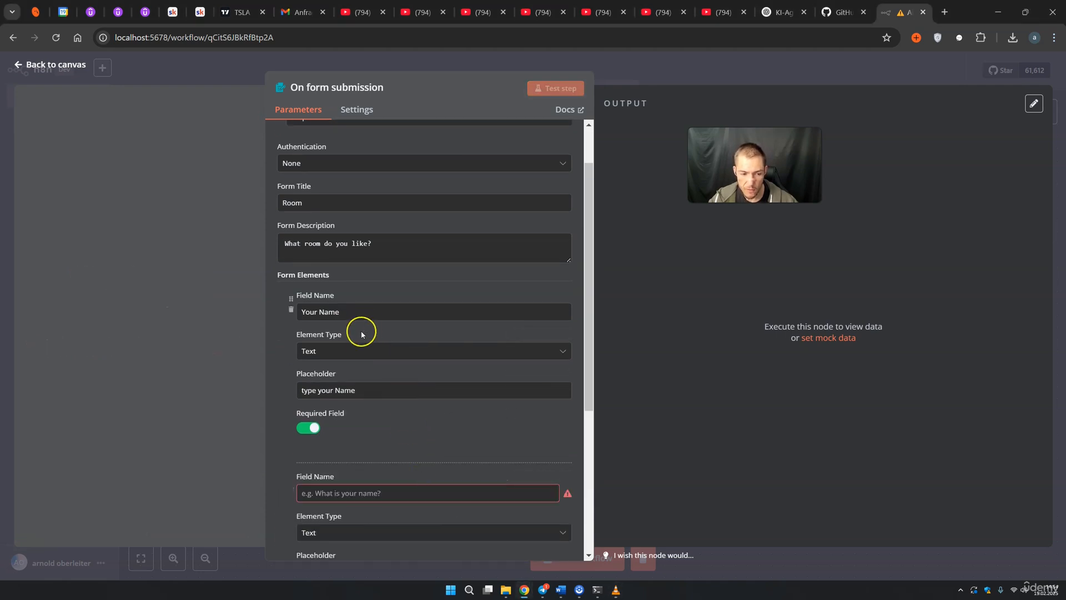
pyautogui.scroll(-2, 366, 350)
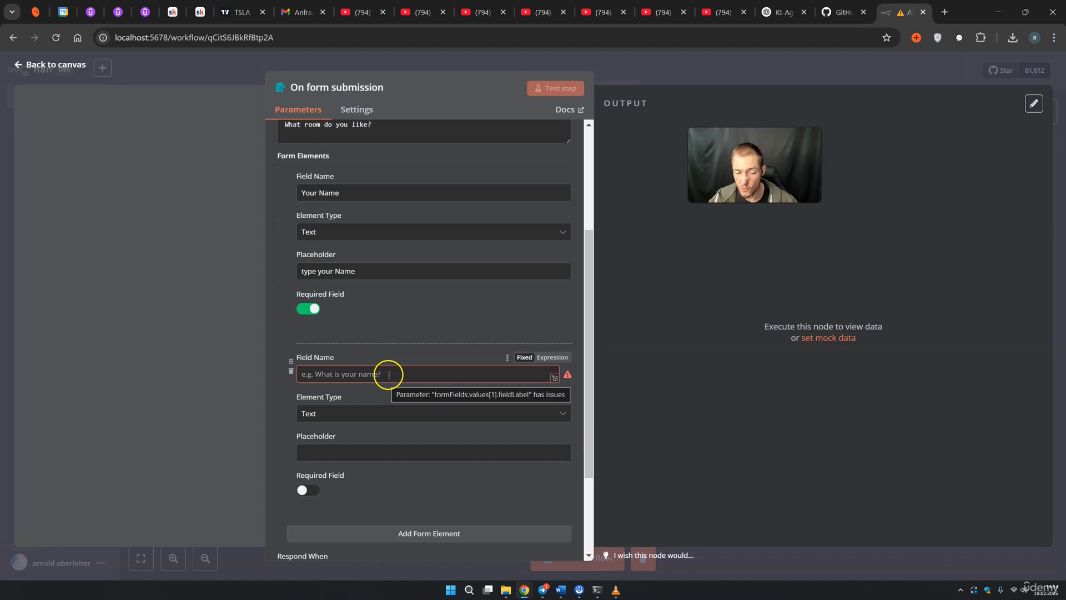
pyautogui.scroll(1, 355, 250)
pyautogui.tripleClick(334, 195)
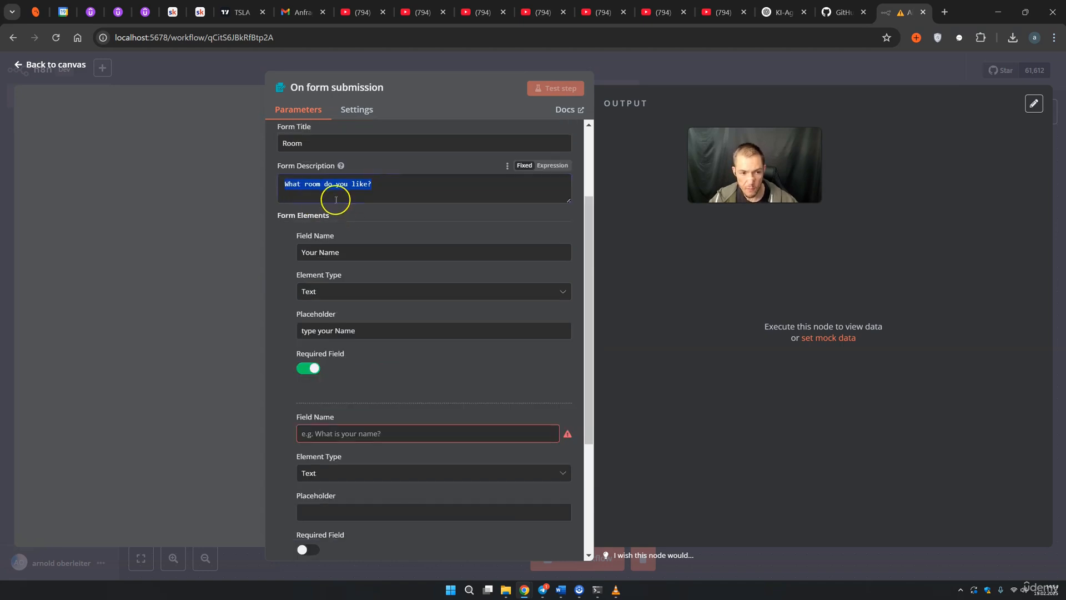
pyautogui.hotkey('ctrl', 'c')
pyautogui.click(370, 432)
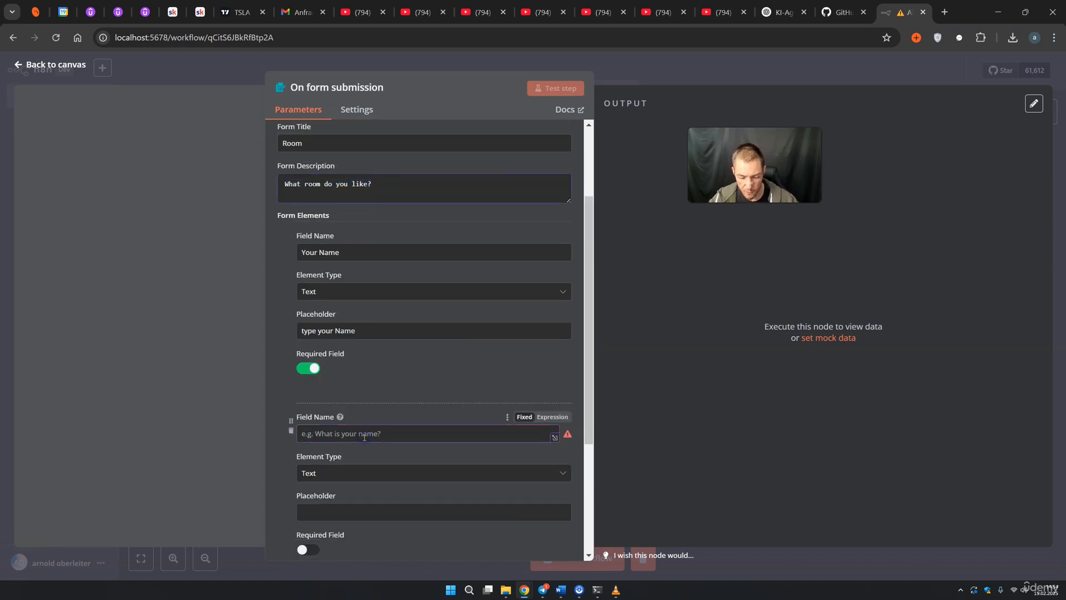
pyautogui.hotkey('ctrl', 'v')
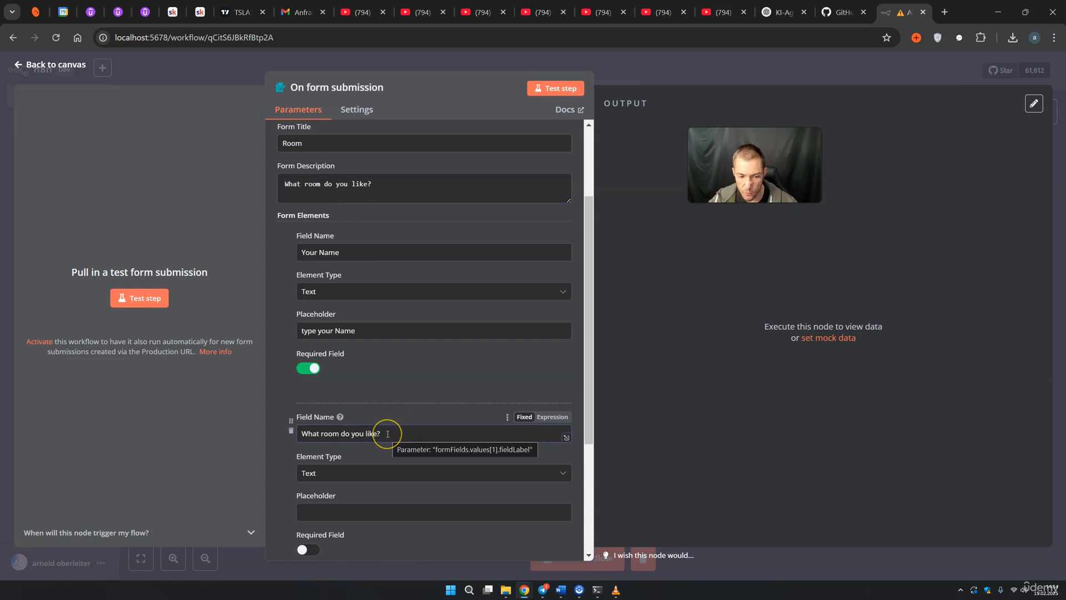
pyautogui.click(316, 475)
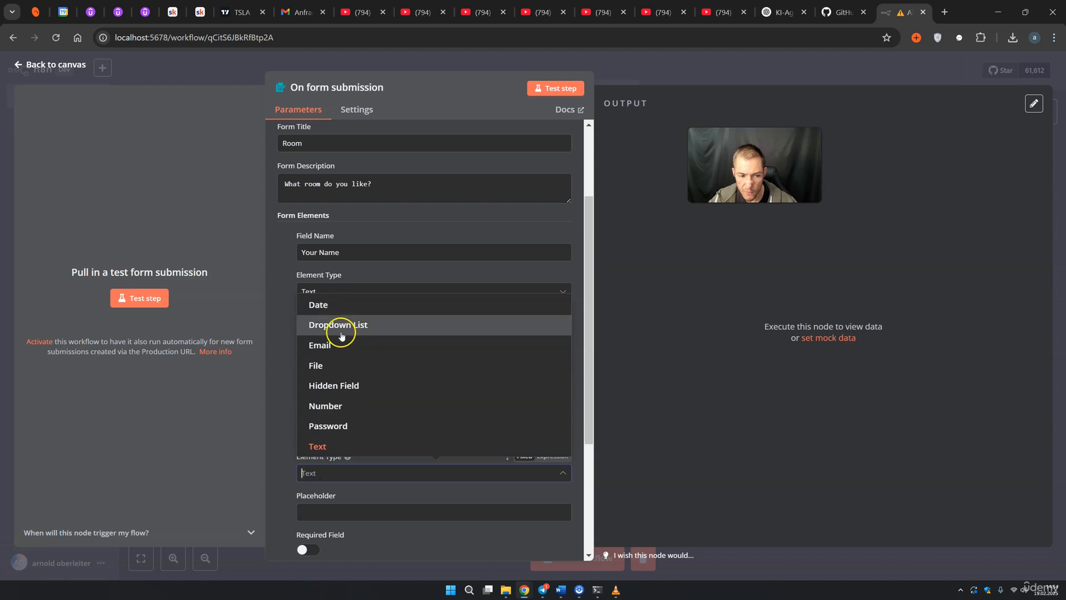
pyautogui.click(342, 328)
# Enter "single room" as the room question's first option and add a second, empty option
pyautogui.scroll(-2, 376, 395)
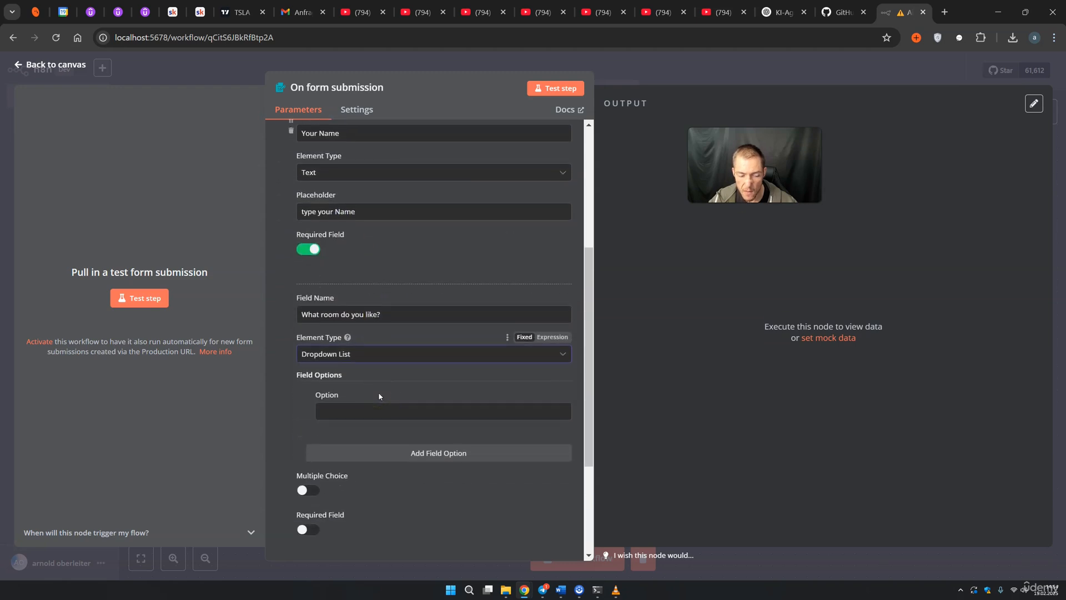
pyautogui.click(376, 409)
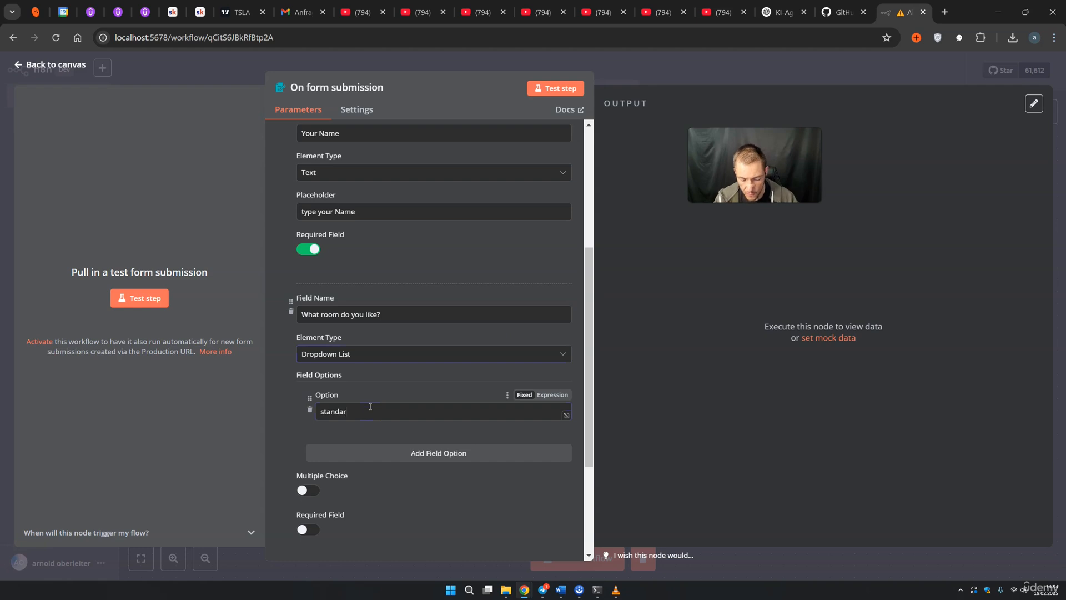
pyautogui.click(414, 452)
pyautogui.click(361, 468)
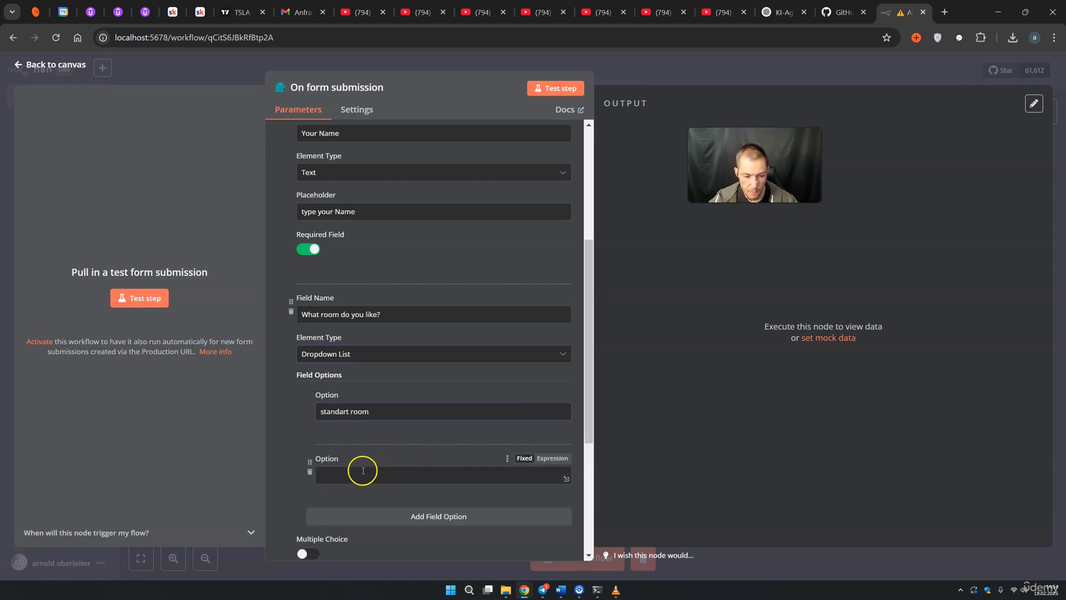
pyautogui.moveTo(348, 412); pyautogui.dragTo(309, 411)
pyautogui.write('sing')
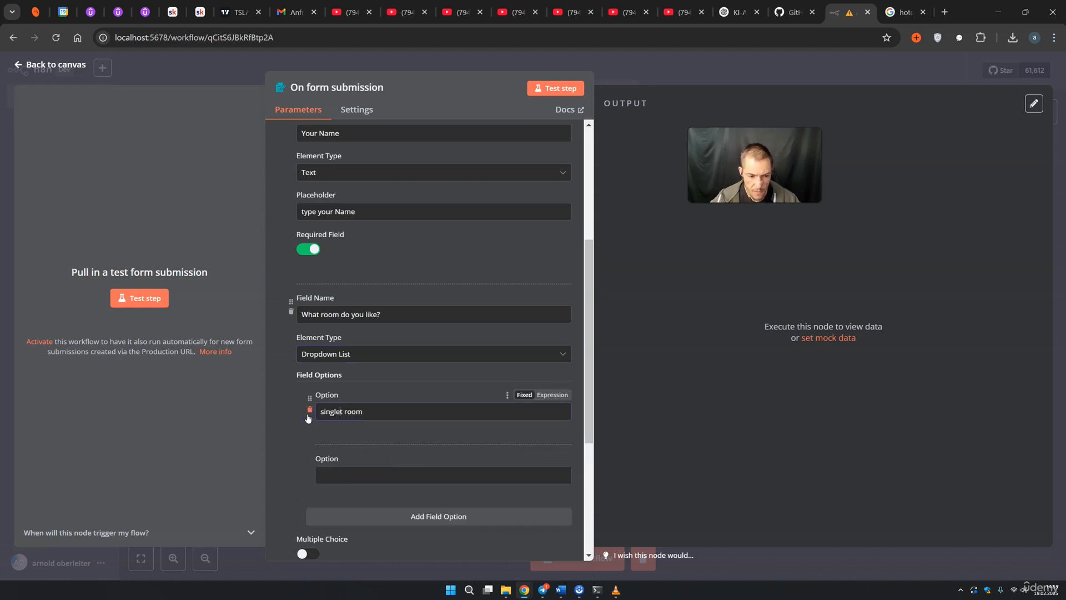
pyautogui.write('le')
pyautogui.press('Delete')
# Fill in "deluxe room" as the second room option and add "suite" as a third
pyautogui.click(353, 475)
pyautogui.write('deluxe room')
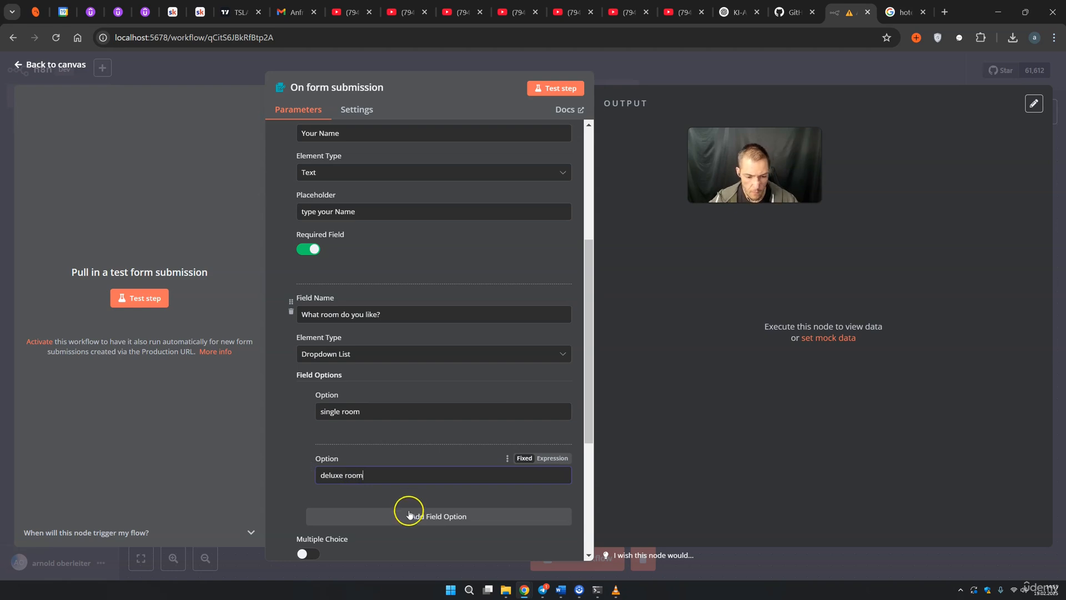
pyautogui.click(409, 514)
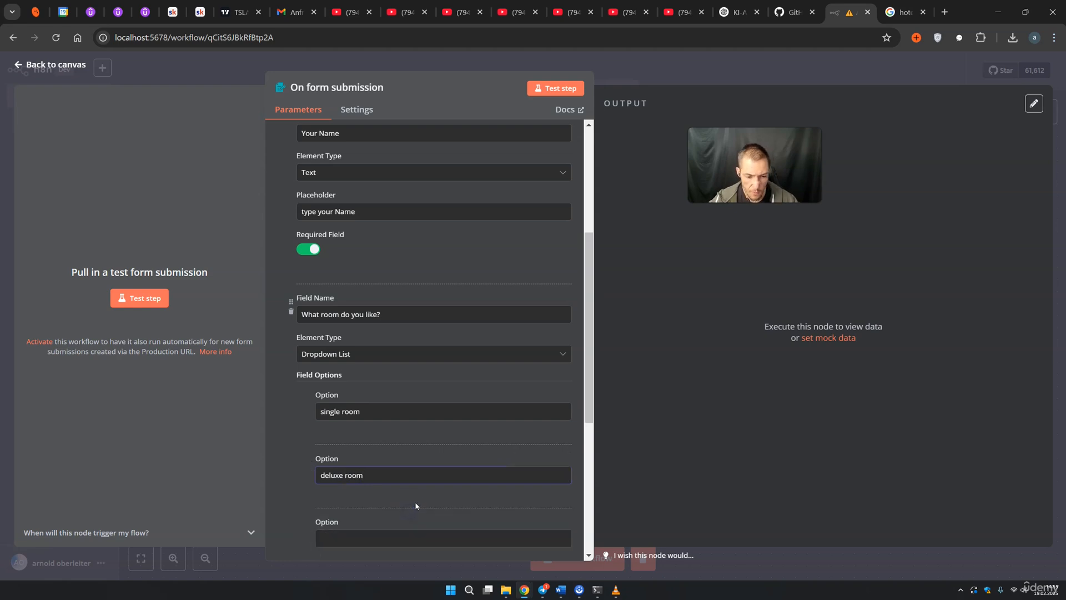
pyautogui.scroll(-1, 483, 428)
pyautogui.click(336, 478)
pyautogui.write('suite')
# Allow multiple choice for the room question and make it a required field
pyautogui.scroll(-3, 406, 443)
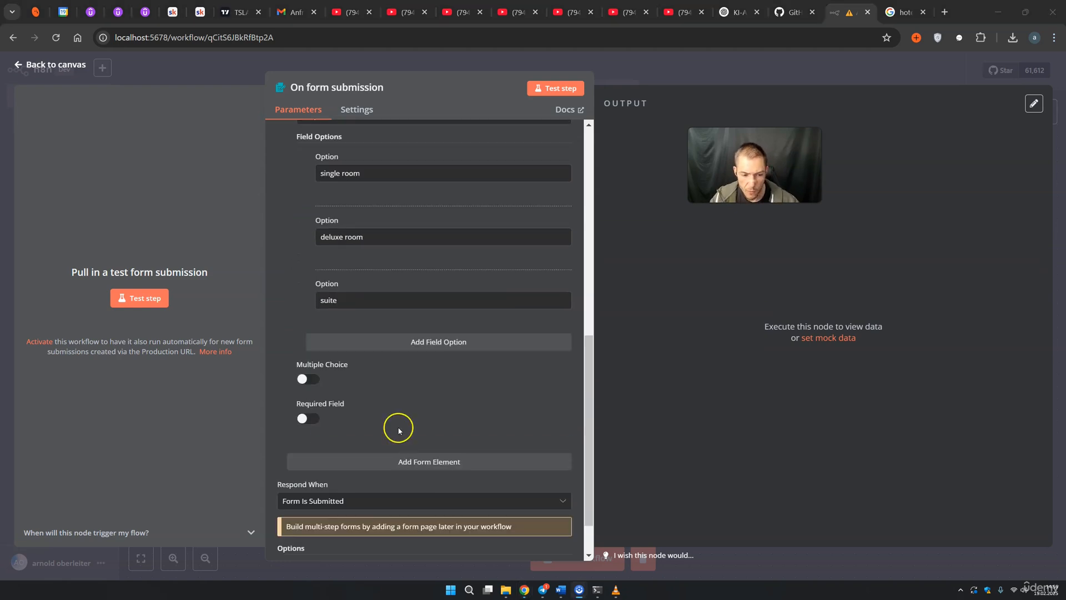
pyautogui.click(307, 381)
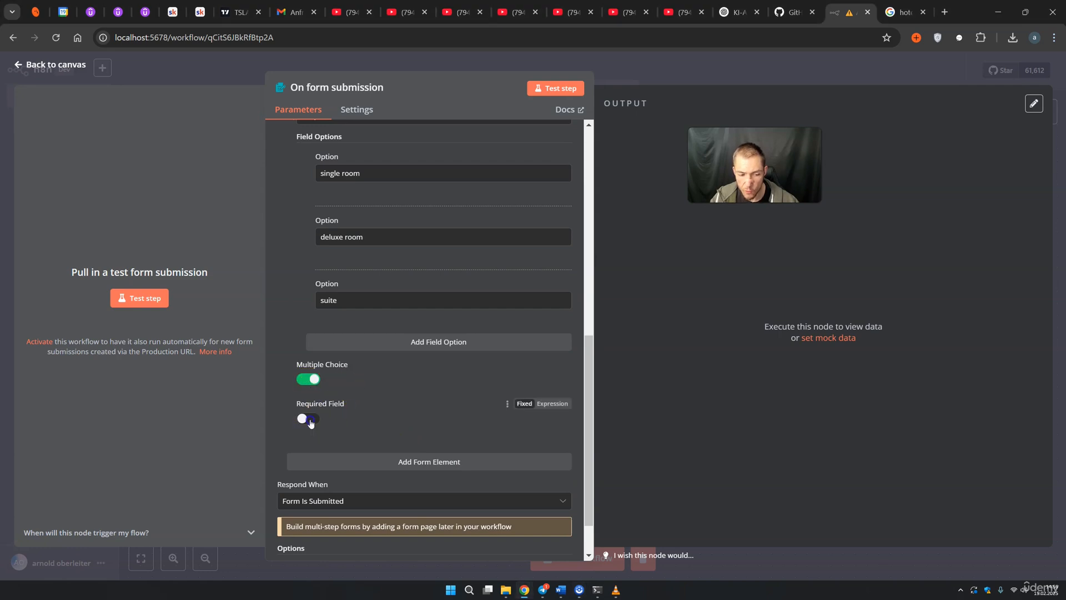
pyautogui.click(310, 421)
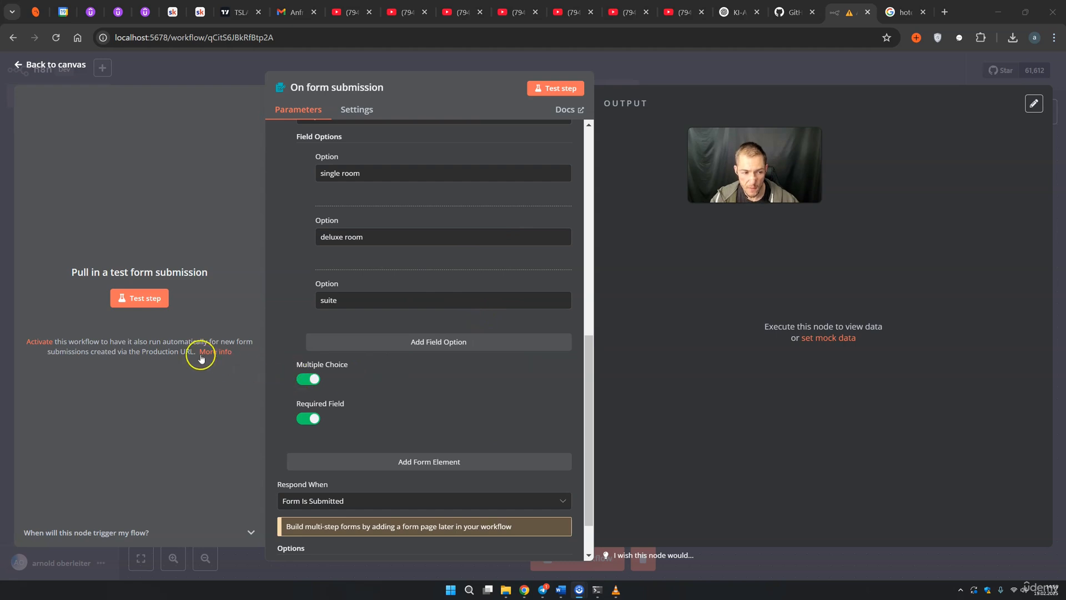
# Test the form trigger by submitting the form with the guest's first name and single room selected, and close the form window
pyautogui.click(145, 302)
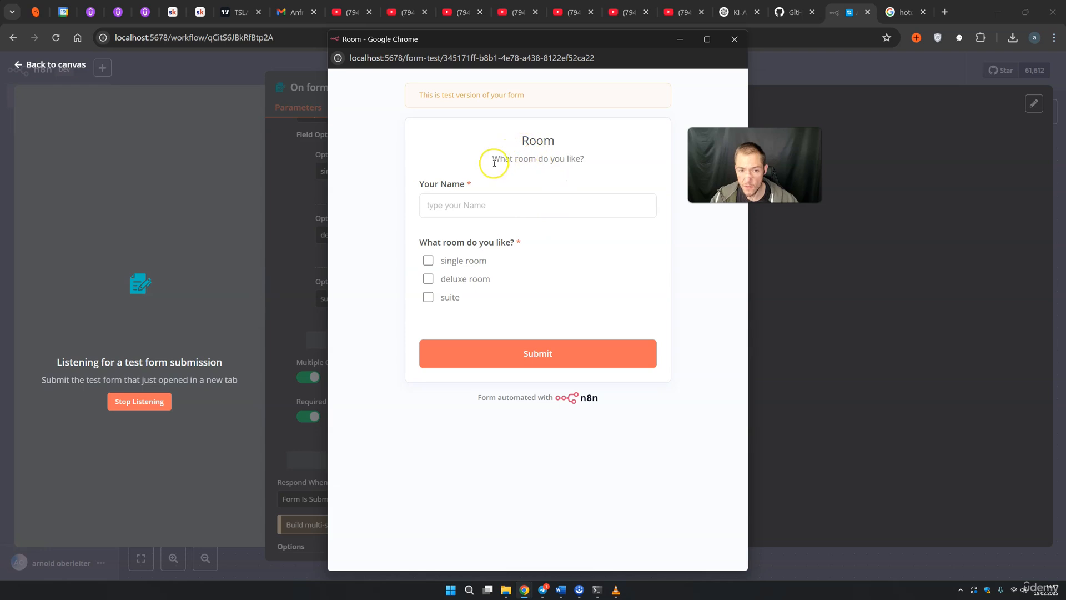
pyautogui.moveTo(494, 163); pyautogui.dragTo(579, 162)
pyautogui.click(502, 205)
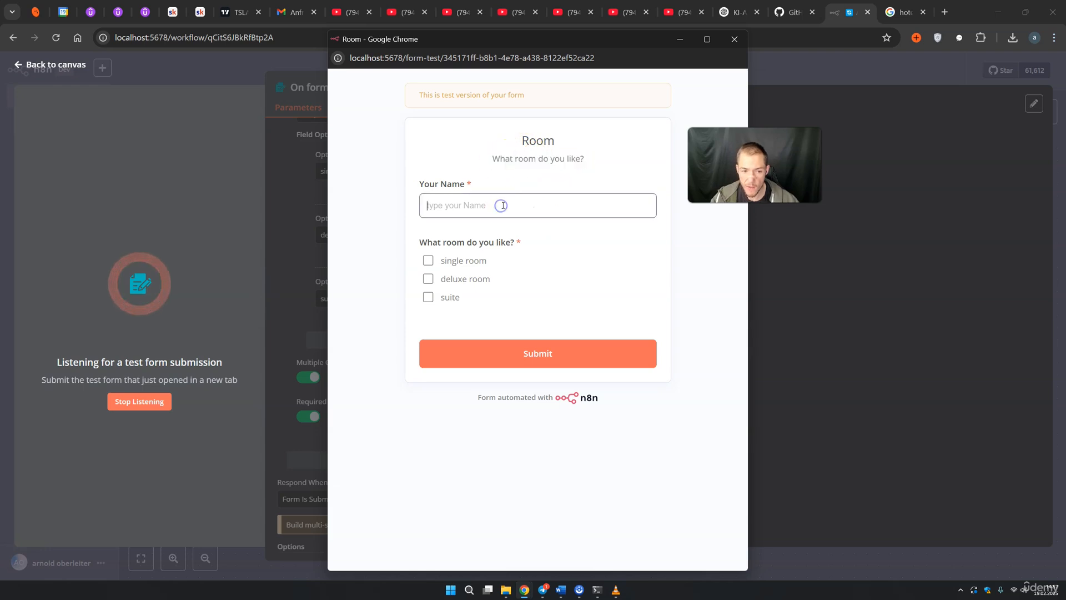
pyautogui.write('Arnie')
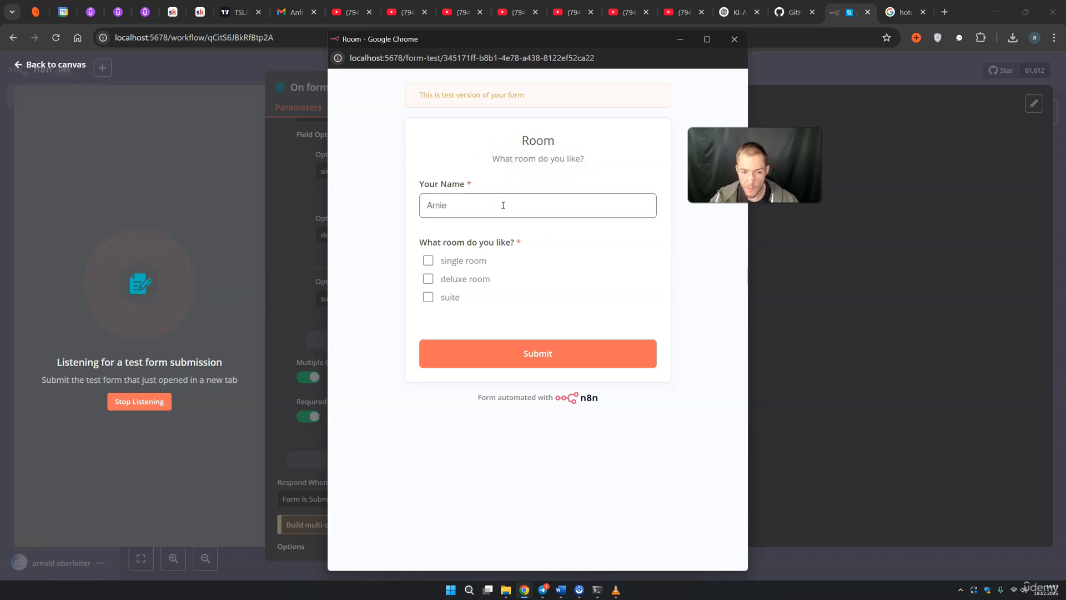
pyautogui.click(428, 260)
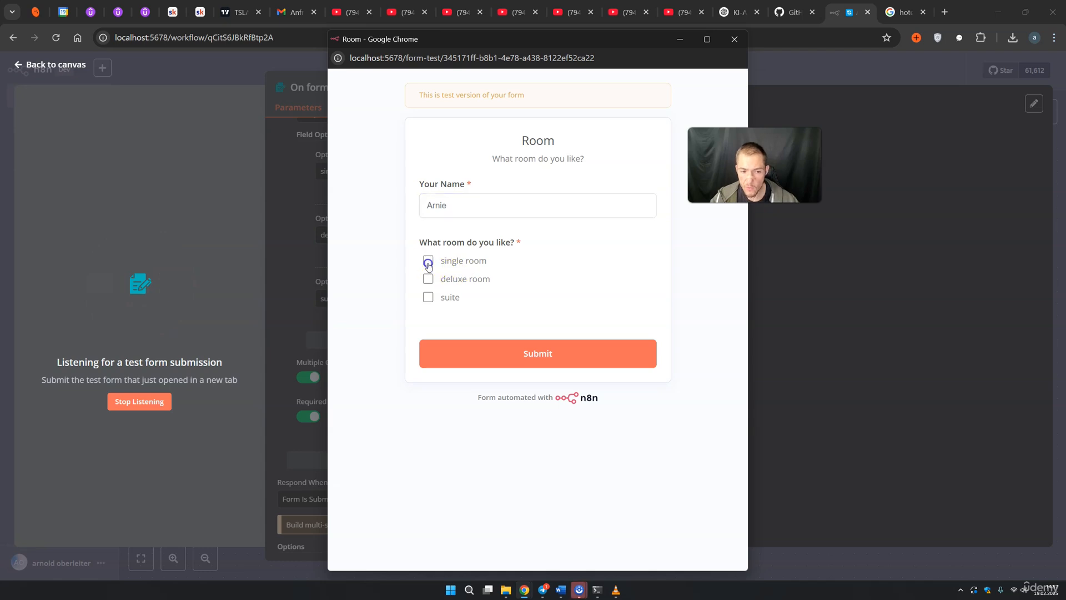
pyautogui.click(589, 356)
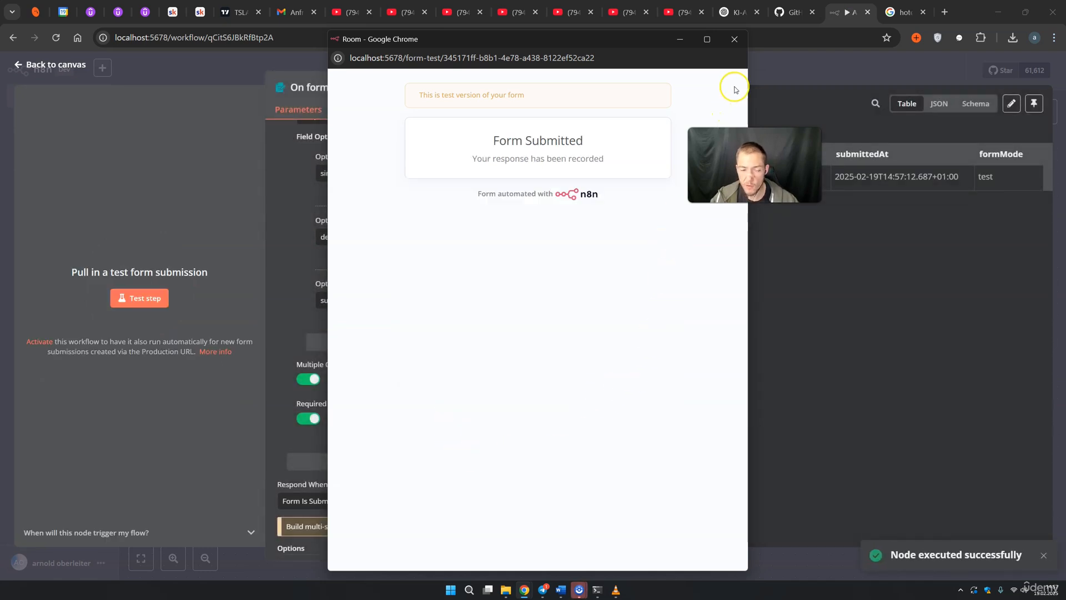
pyautogui.click(734, 38)
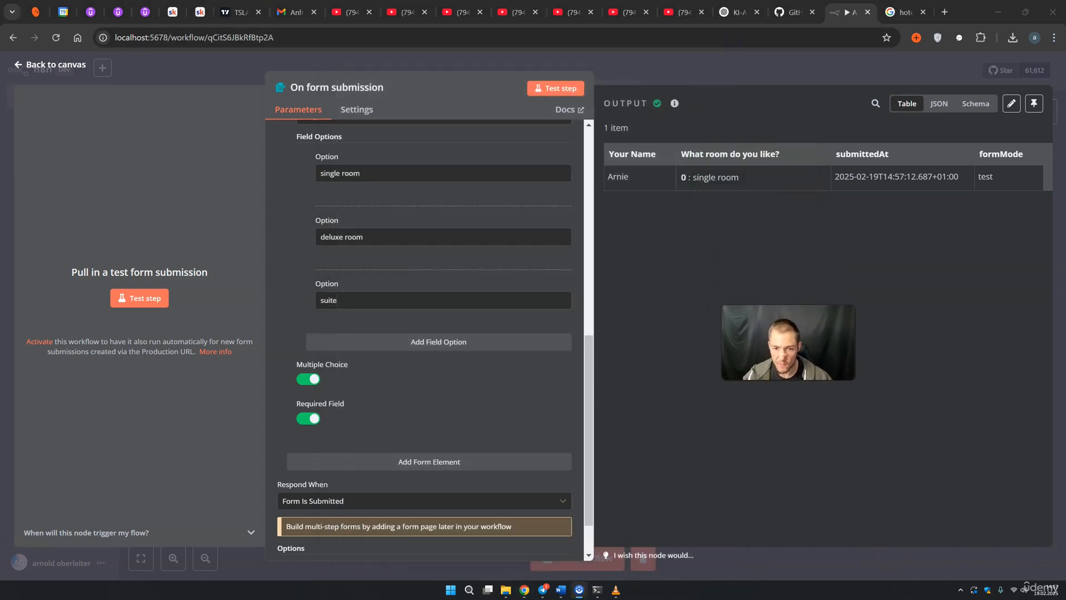
# Examine the submitted form data in the trigger's output as table, JSON and schema, and close the node
pyautogui.moveTo(626, 189); pyautogui.dragTo(607, 182)
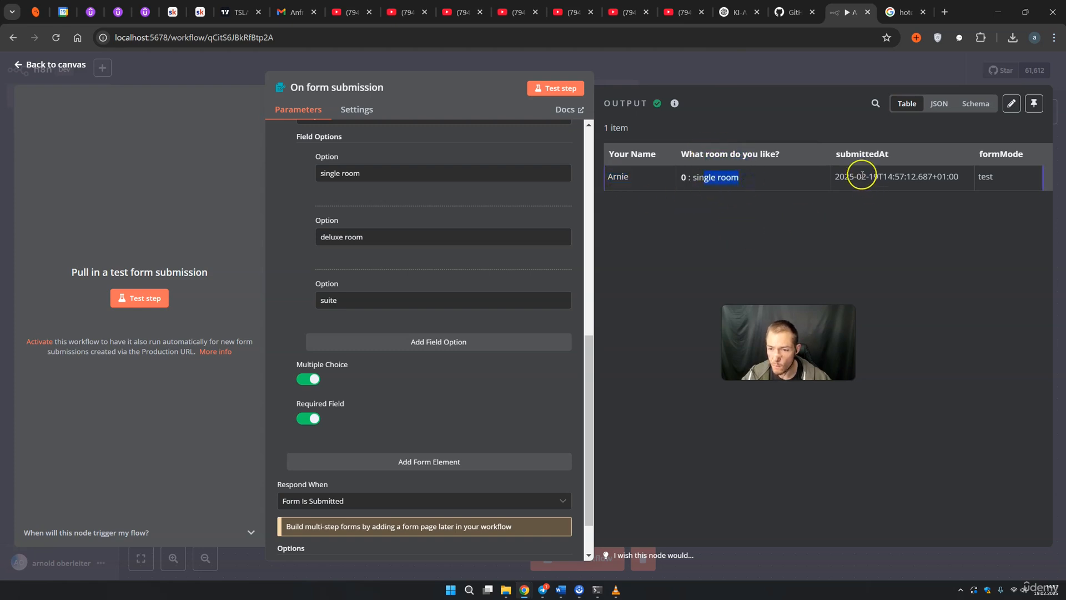
pyautogui.moveTo(957, 178); pyautogui.dragTo(870, 175)
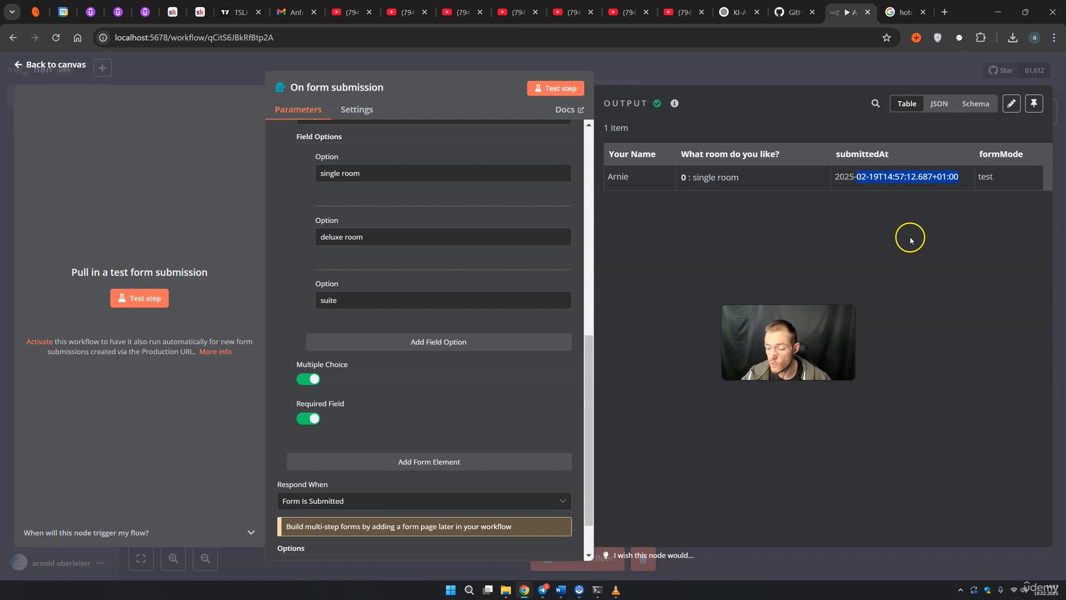
pyautogui.click(899, 178)
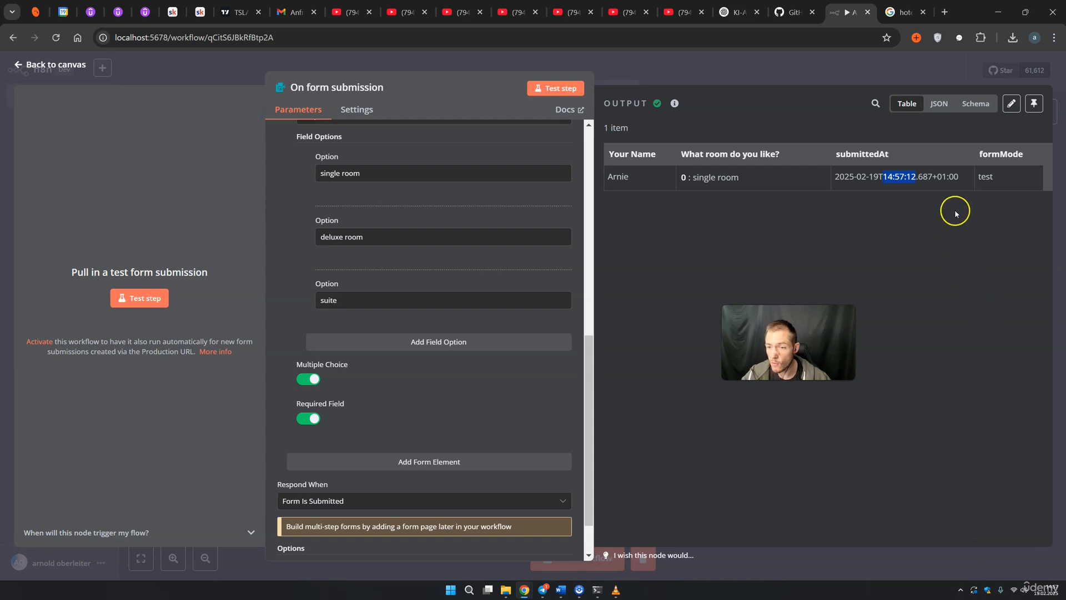
pyautogui.click(936, 114)
pyautogui.moveTo(769, 259); pyautogui.dragTo(605, 151)
pyautogui.click(985, 105)
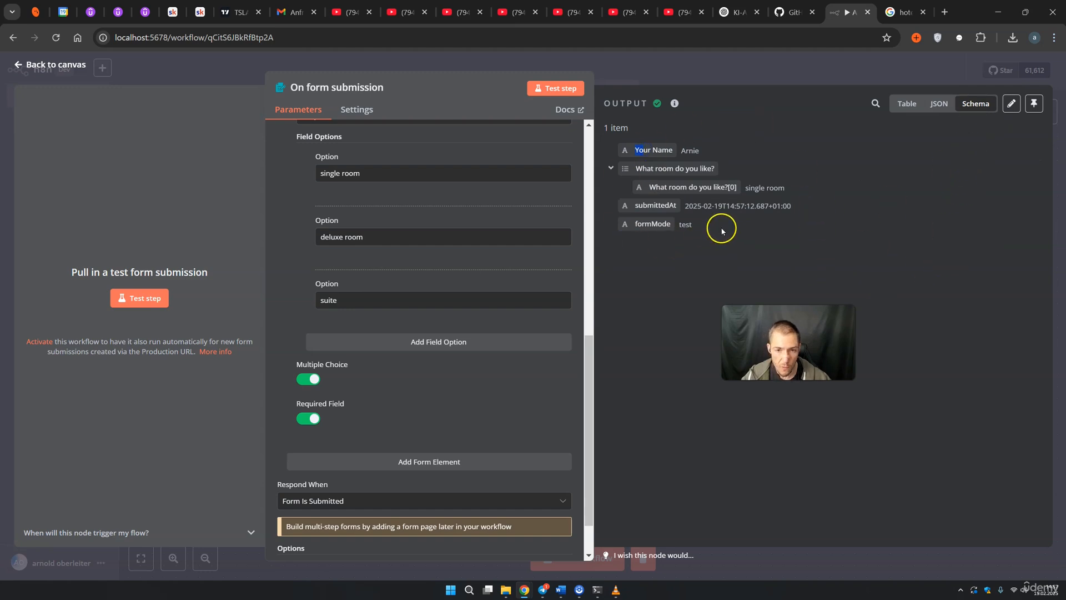
pyautogui.click(718, 82)
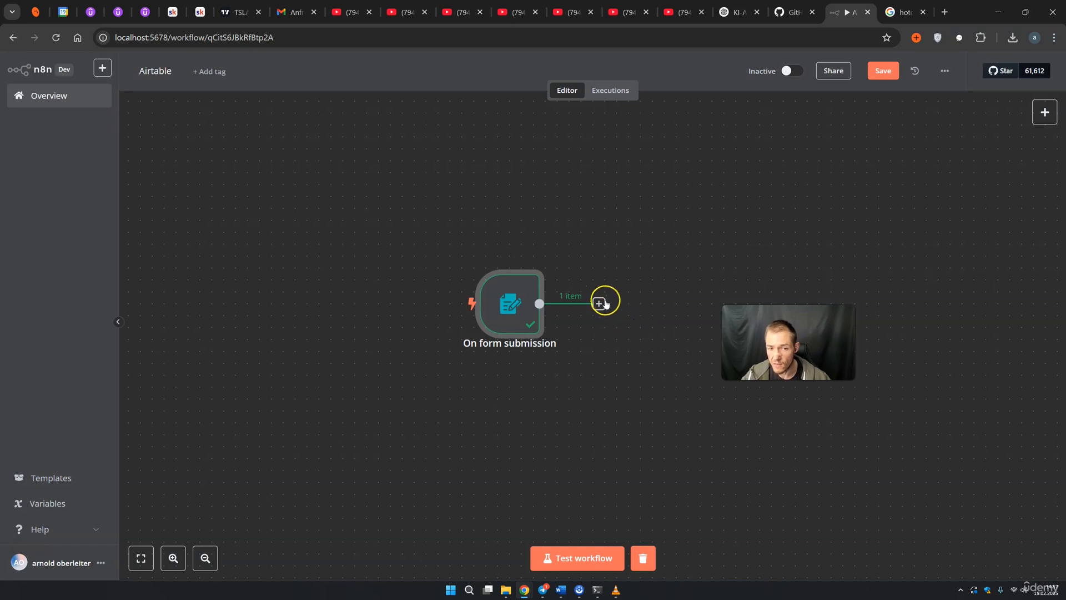
# Look at the workflow's execution history and return to the editor canvas
pyautogui.click(612, 95)
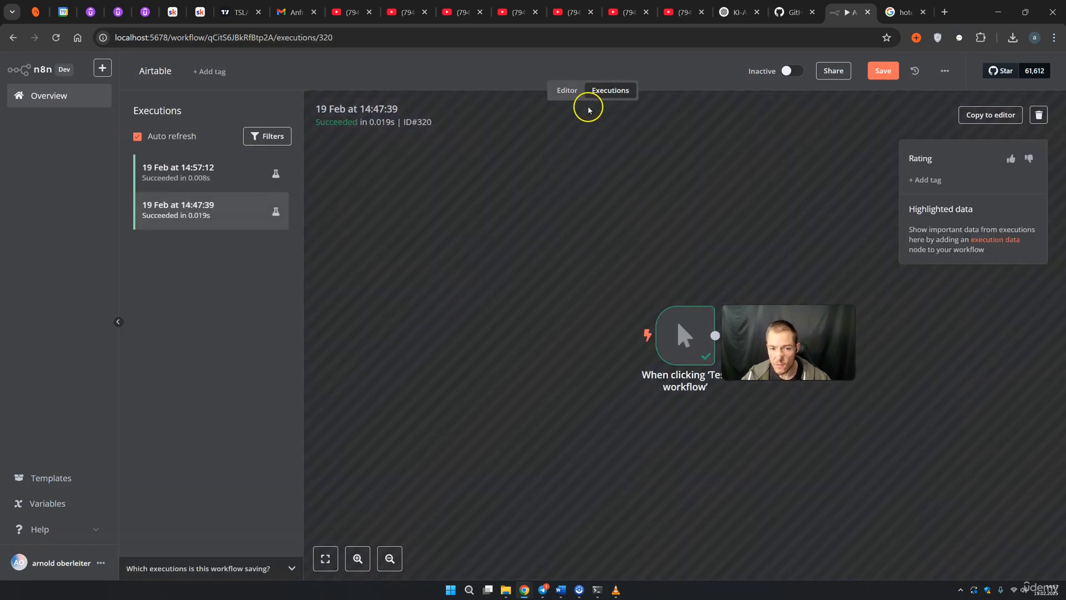
pyautogui.click(567, 92)
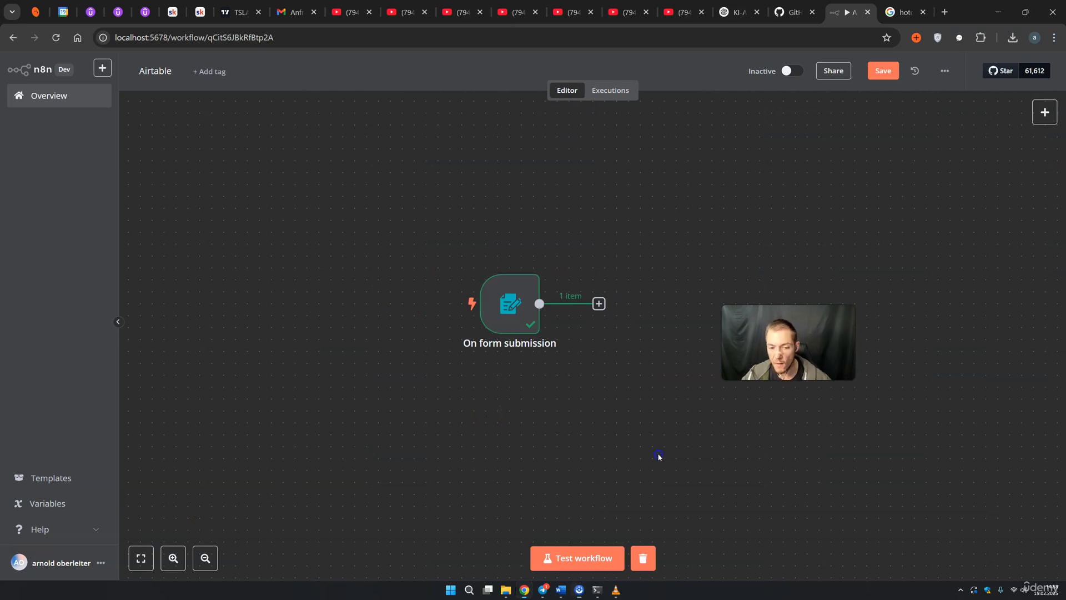
pyautogui.moveTo(660, 459); pyautogui.dragTo(409, 267)
pyautogui.moveTo(694, 471); pyautogui.dragTo(350, 227)
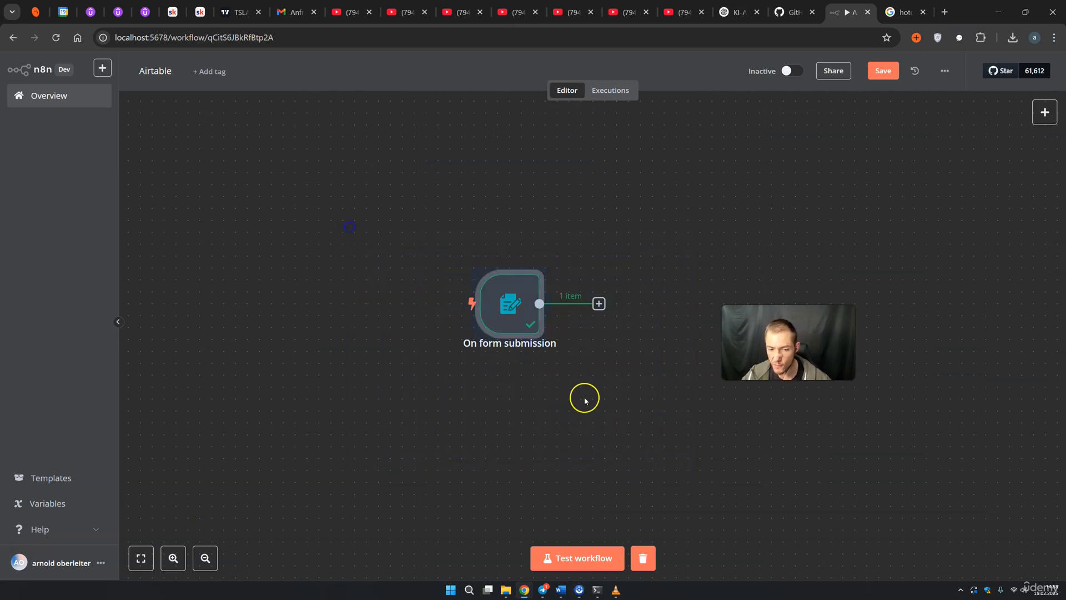
pyautogui.click(609, 396)
pyautogui.moveTo(837, 270); pyautogui.dragTo(915, 154)
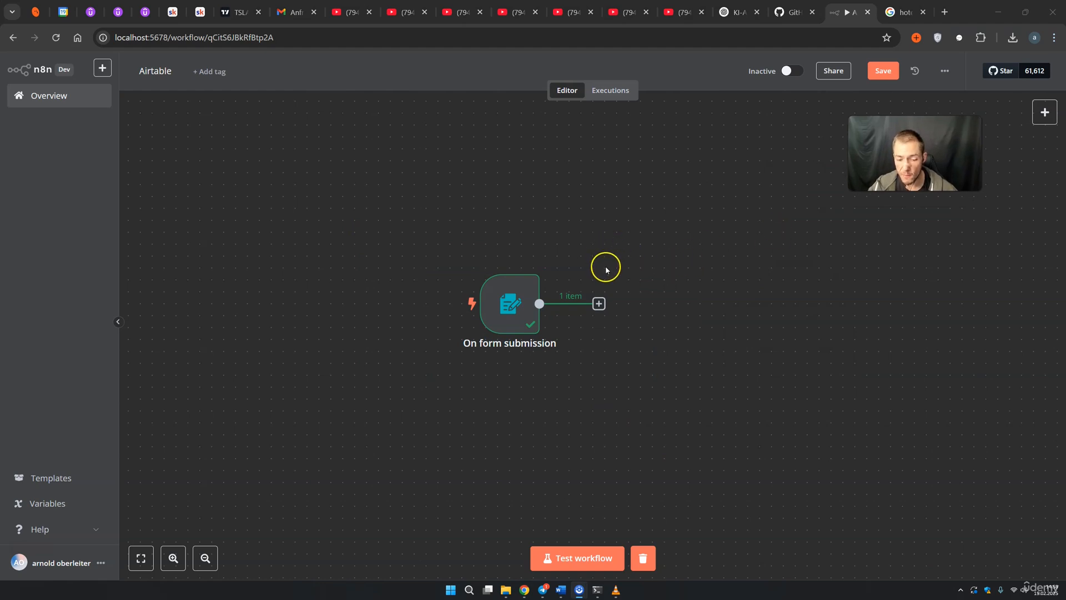
# Test the whole workflow by submitting the form with "asds" as the name and single room selected, and close the form window
pyautogui.click(596, 570)
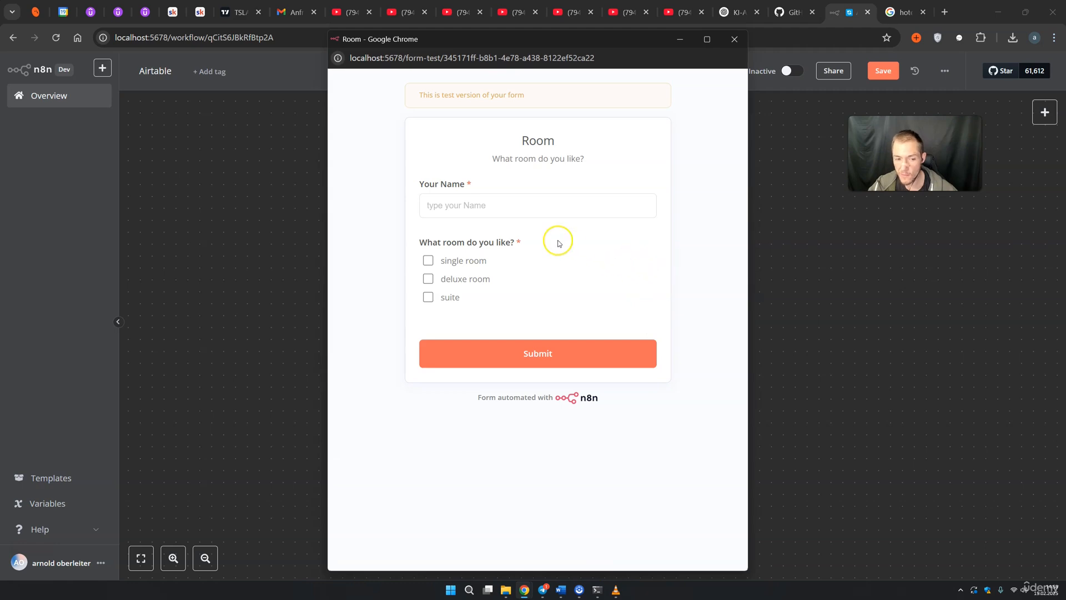
pyautogui.click(503, 208)
pyautogui.write('arnd')
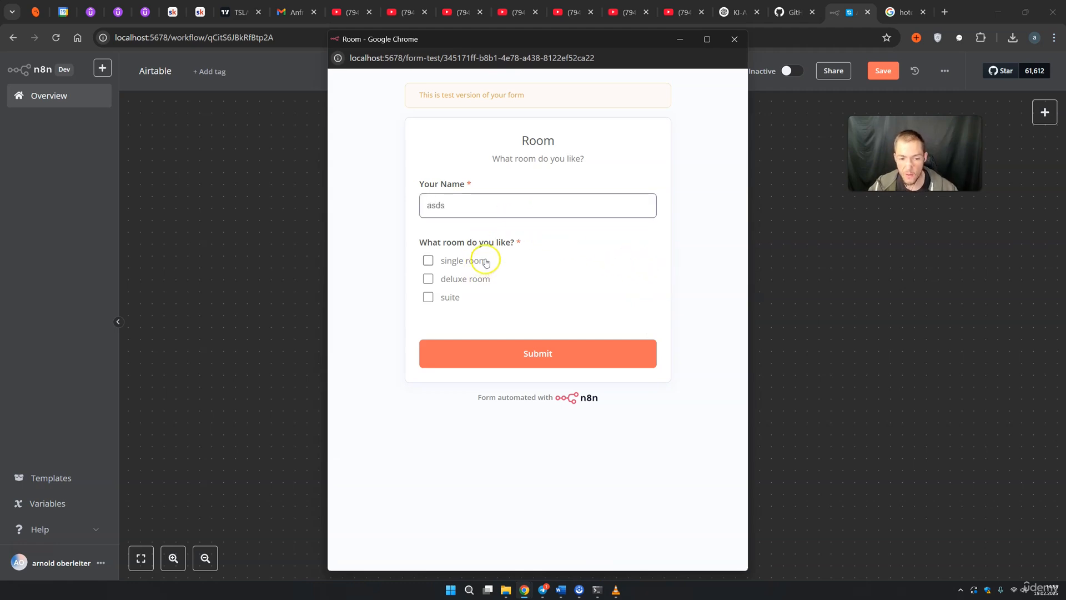
pyautogui.click(482, 262)
pyautogui.click(517, 358)
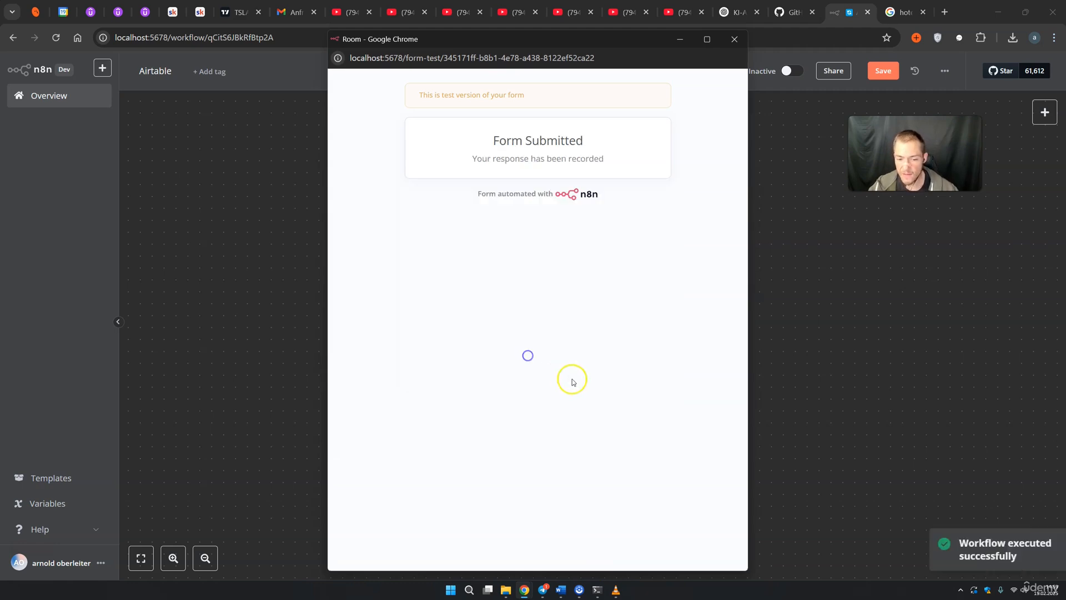
pyautogui.click(736, 40)
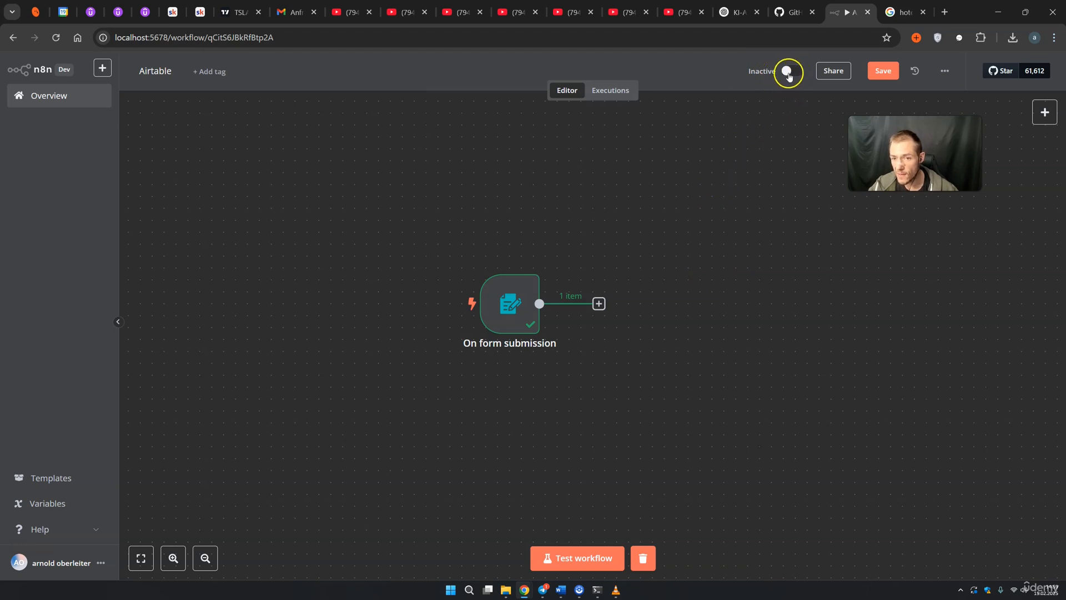
# Activate the workflow and copy the production URL of the On form submission trigger
pyautogui.click(790, 76)
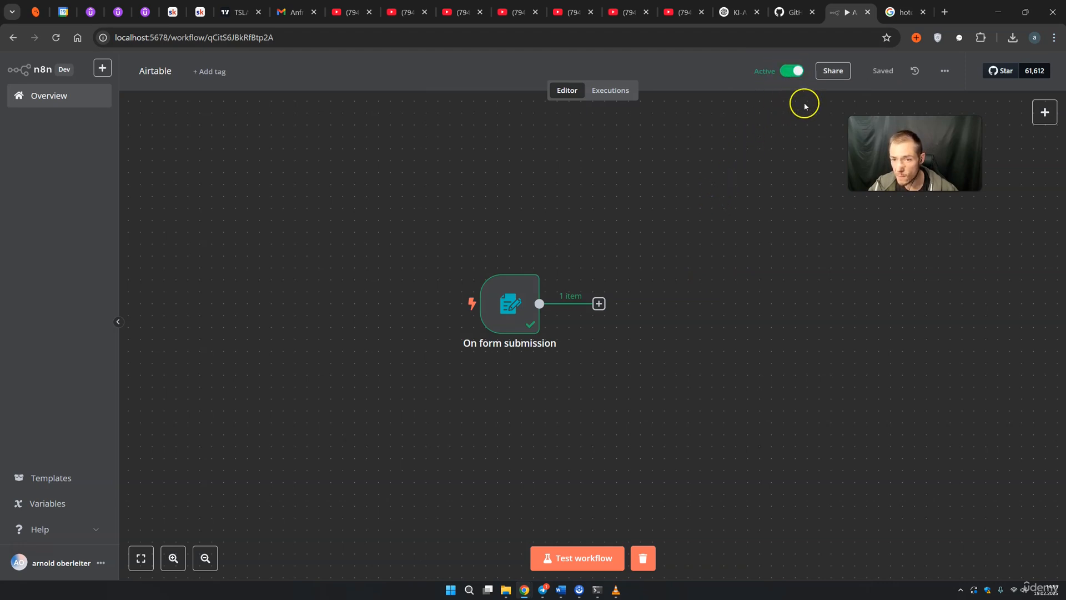
pyautogui.click(521, 316)
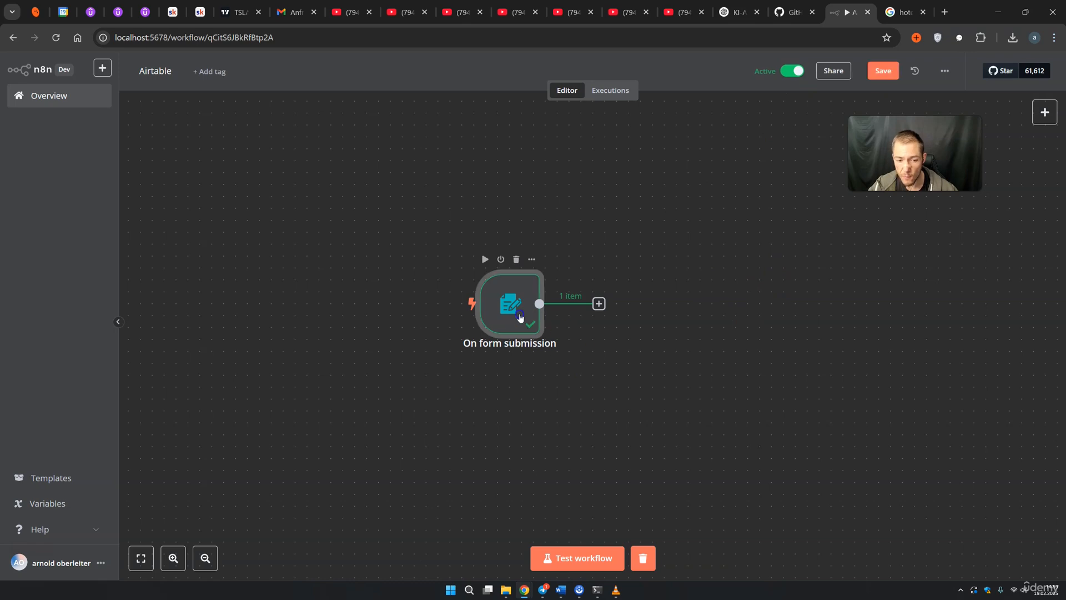
pyautogui.doubleClick(521, 317)
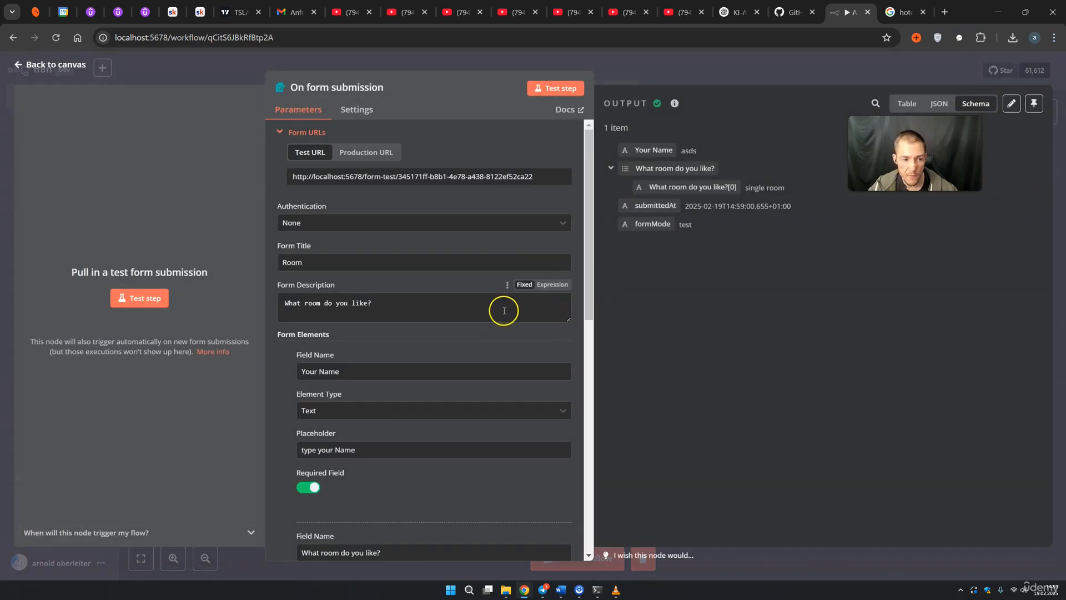
pyautogui.click(367, 152)
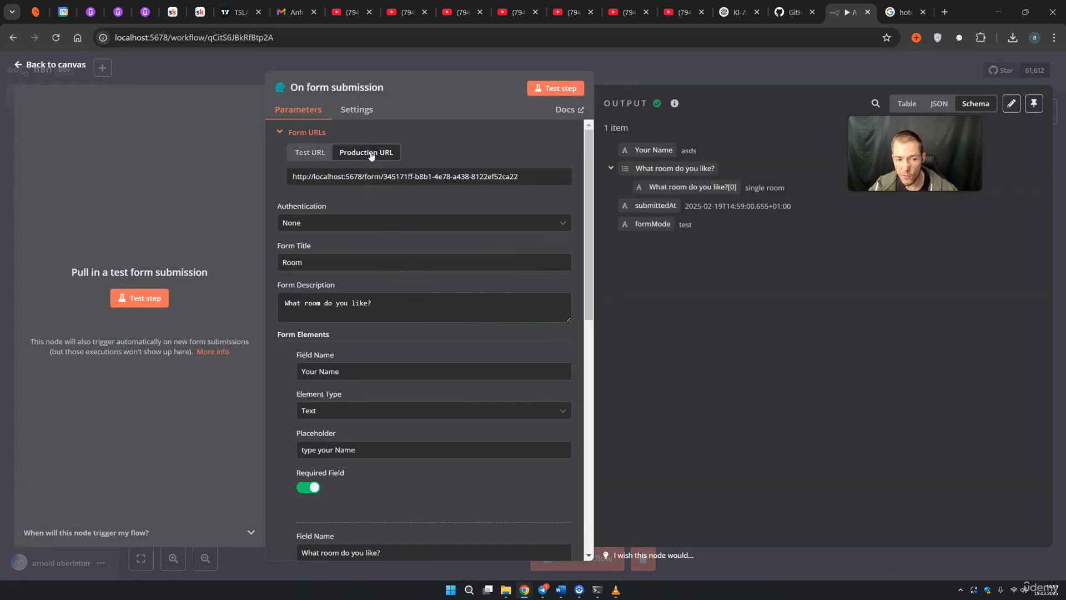
pyautogui.click(539, 180)
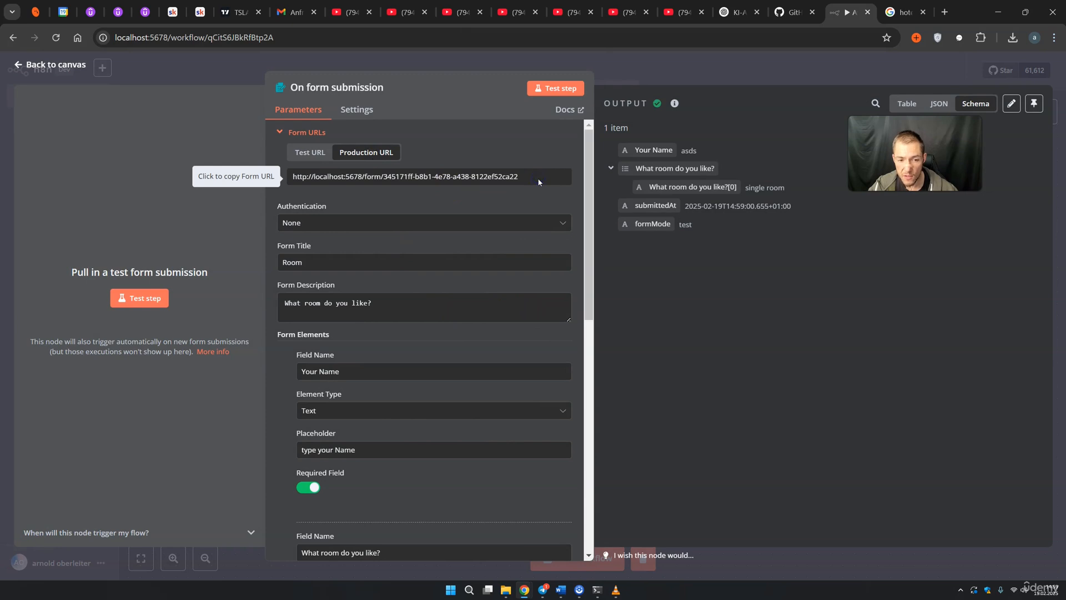
pyautogui.moveTo(538, 183); pyautogui.dragTo(286, 180)
pyautogui.hotkey('ctrl', 'c')
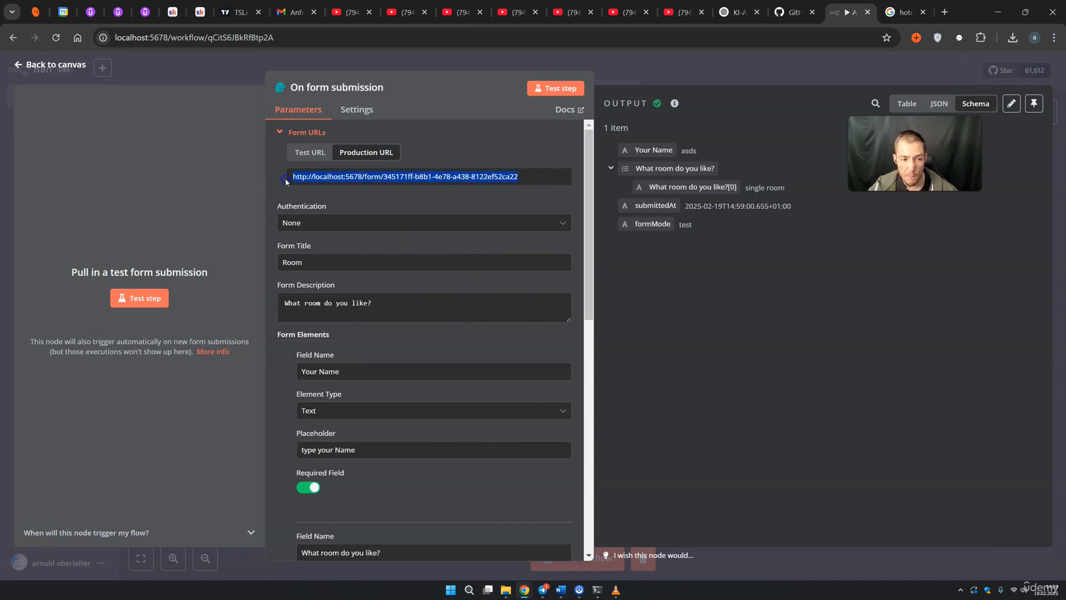
# Open the copied production form URL in a new browser tab and submit the form with the guest's first name and suite selected
pyautogui.click(946, 12)
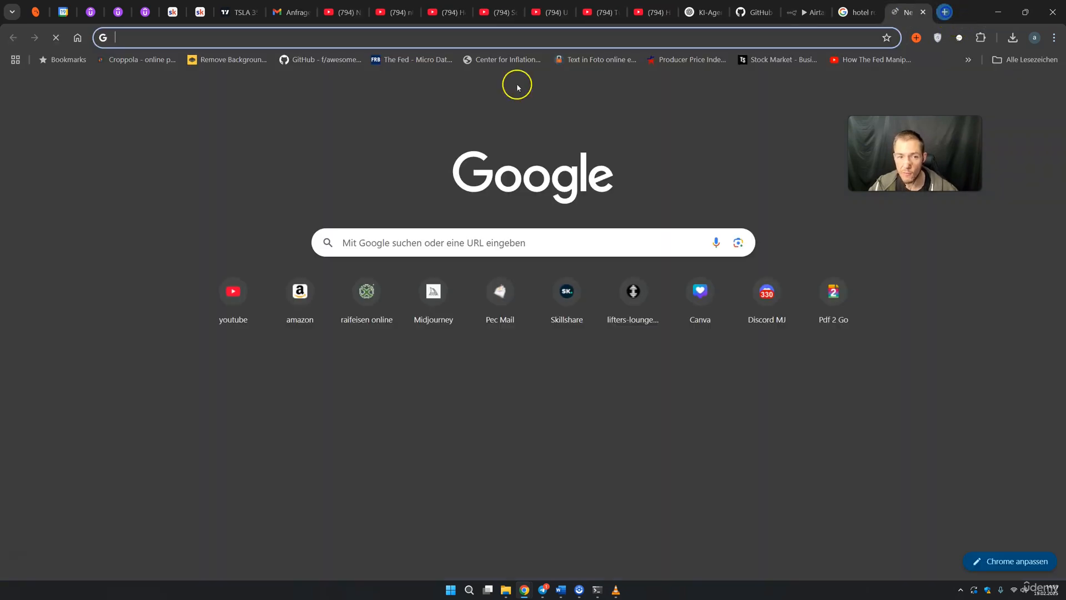
pyautogui.hotkey('ctrl', 'v')
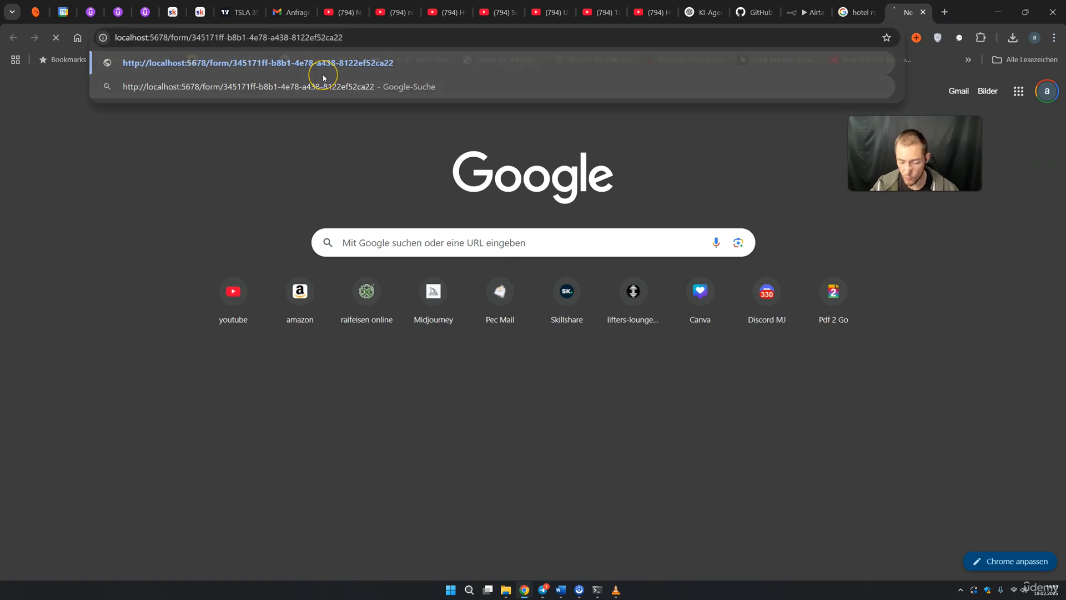
pyautogui.press('Return')
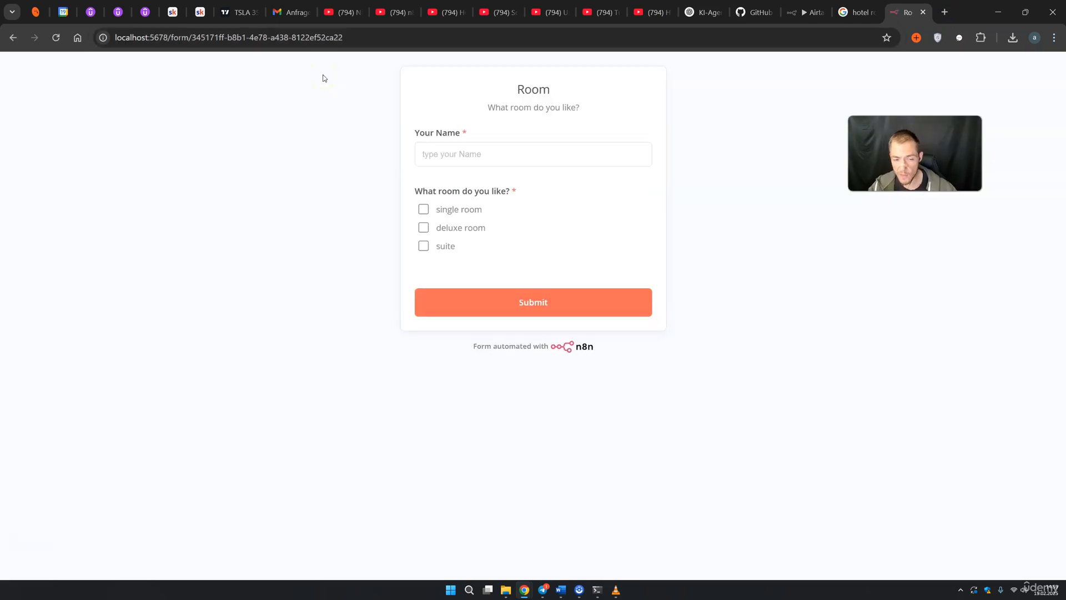
pyautogui.click(466, 159)
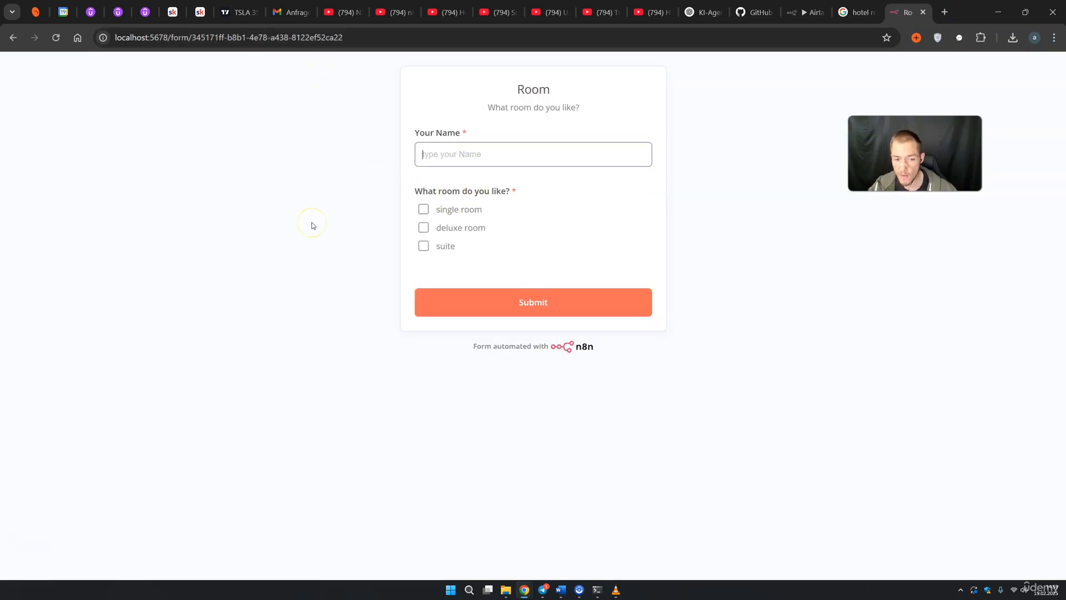
pyautogui.write('Peter')
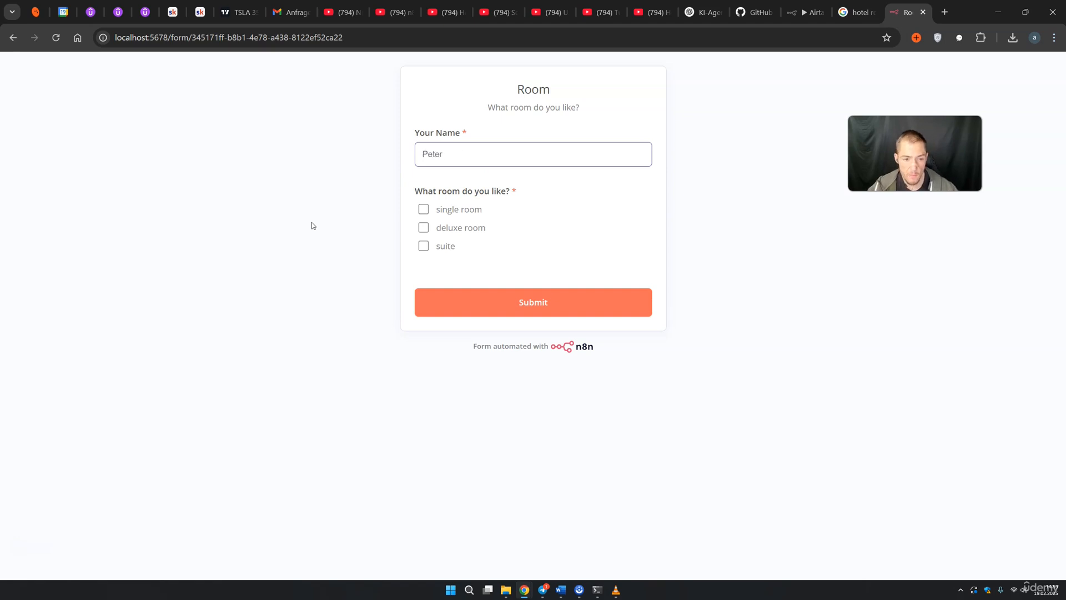
pyautogui.click(424, 250)
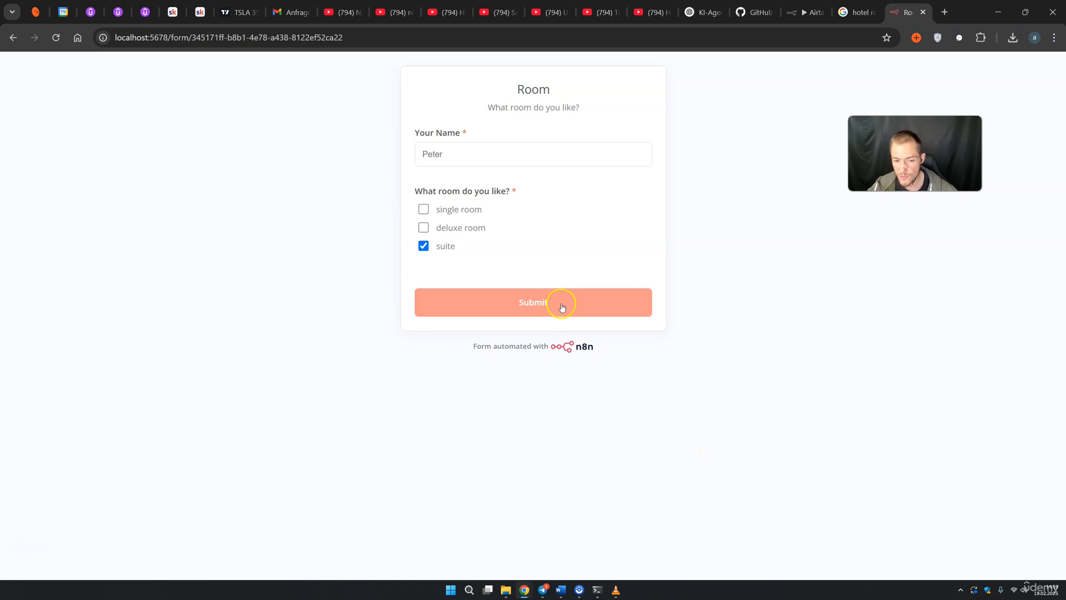
pyautogui.moveTo(561, 304); pyautogui.dragTo(562, 117)
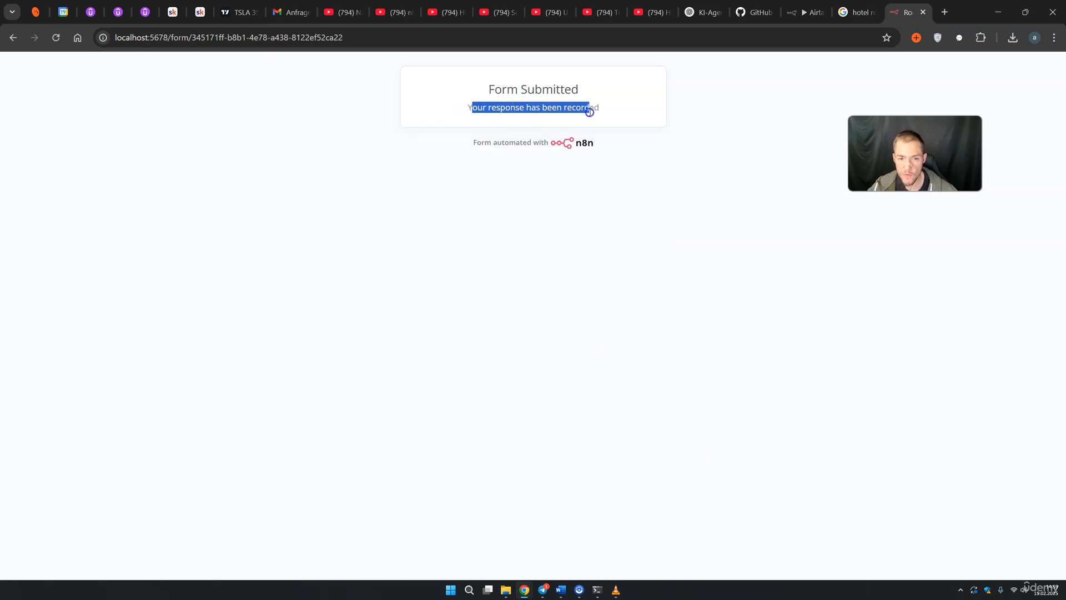
# Return to the workflow's execution history, examine the form trigger's output in the newest execution, and close the node
pyautogui.click(798, 14)
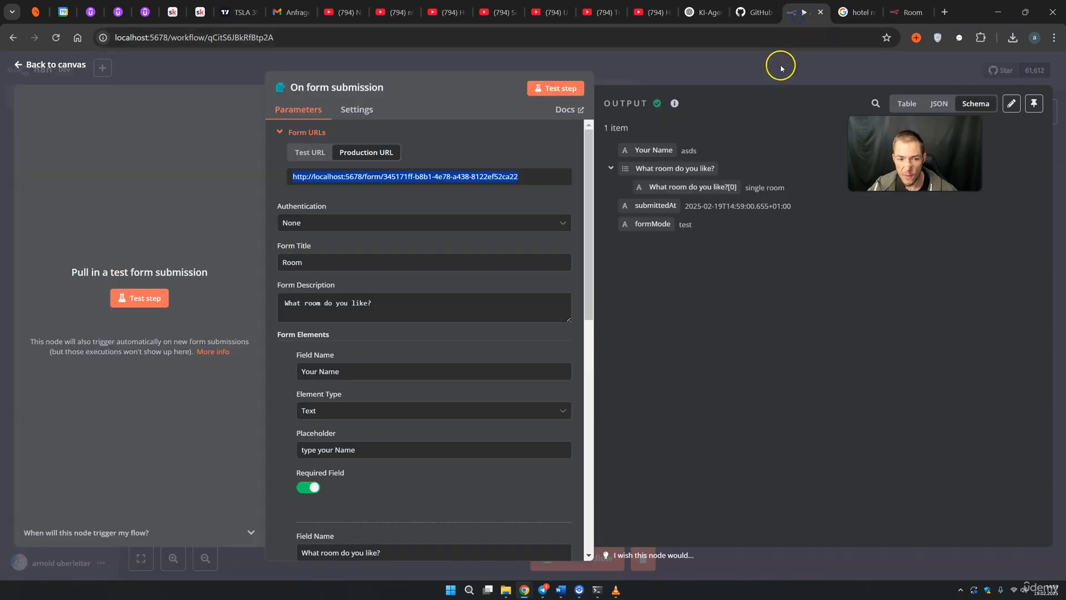
pyautogui.click(727, 74)
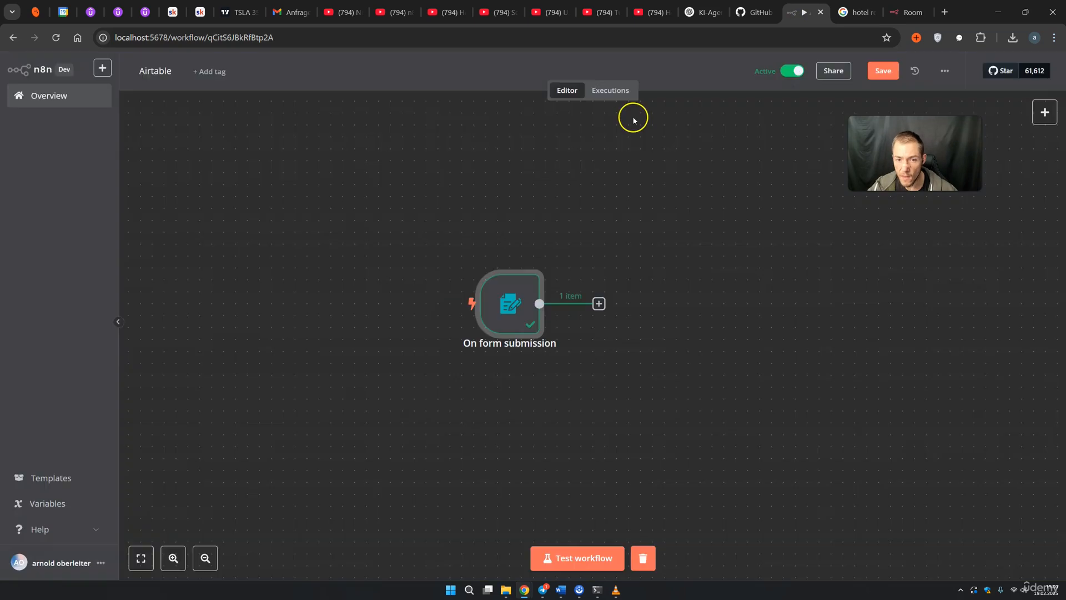
pyautogui.click(625, 90)
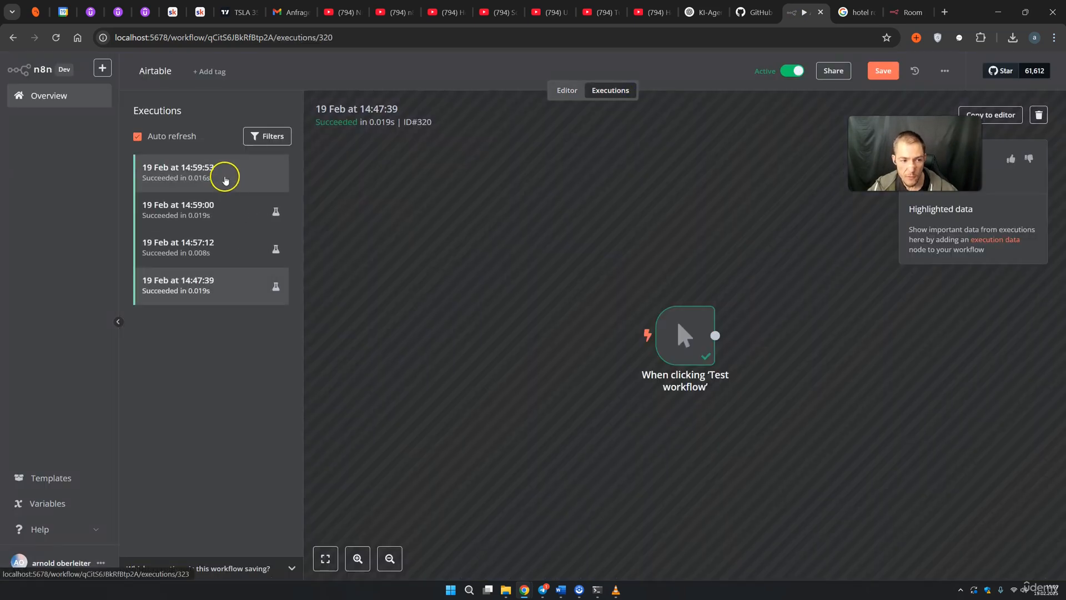
pyautogui.click(224, 177)
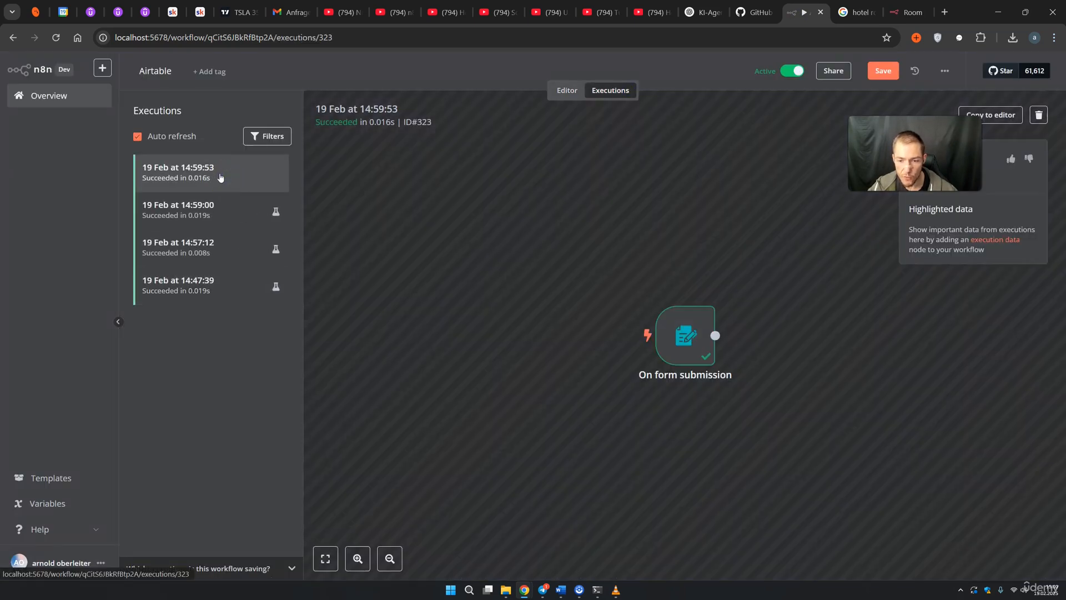
pyautogui.doubleClick(686, 336)
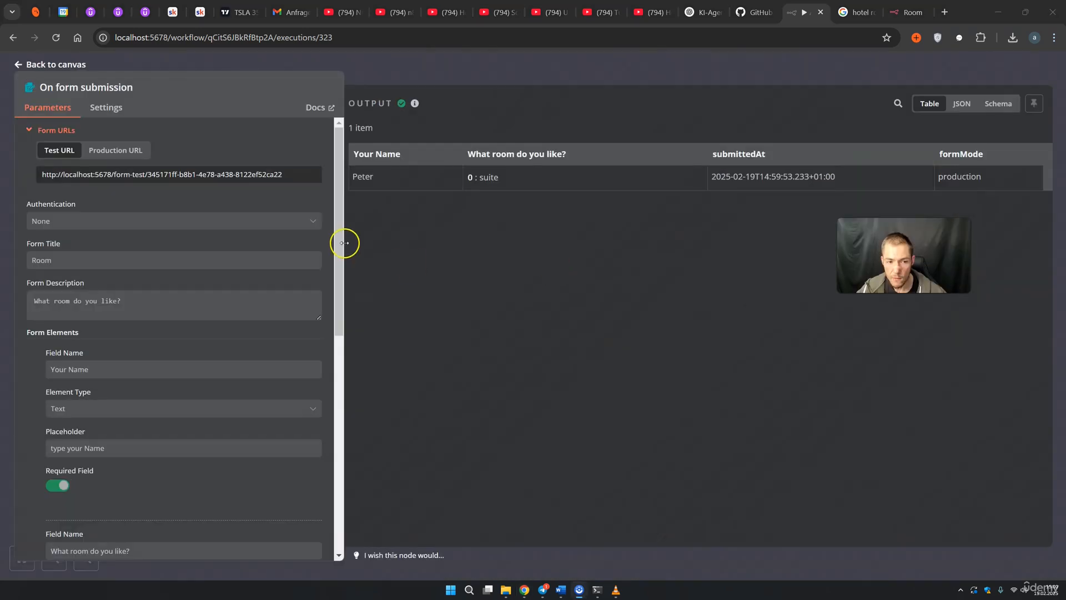
pyautogui.moveTo(376, 178); pyautogui.dragTo(373, 192)
pyautogui.click(504, 182)
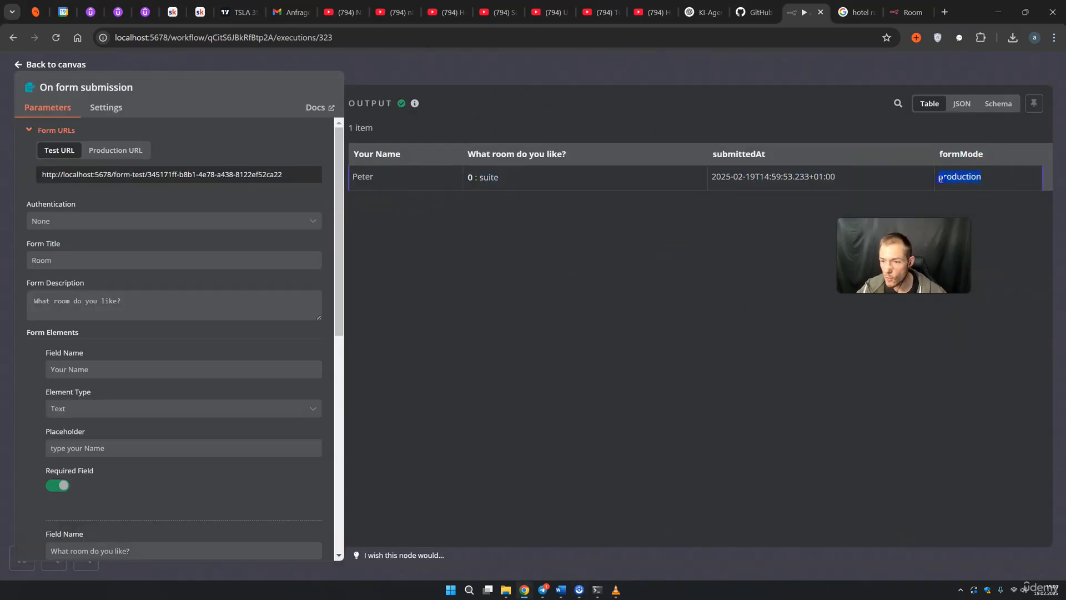
pyautogui.click(787, 79)
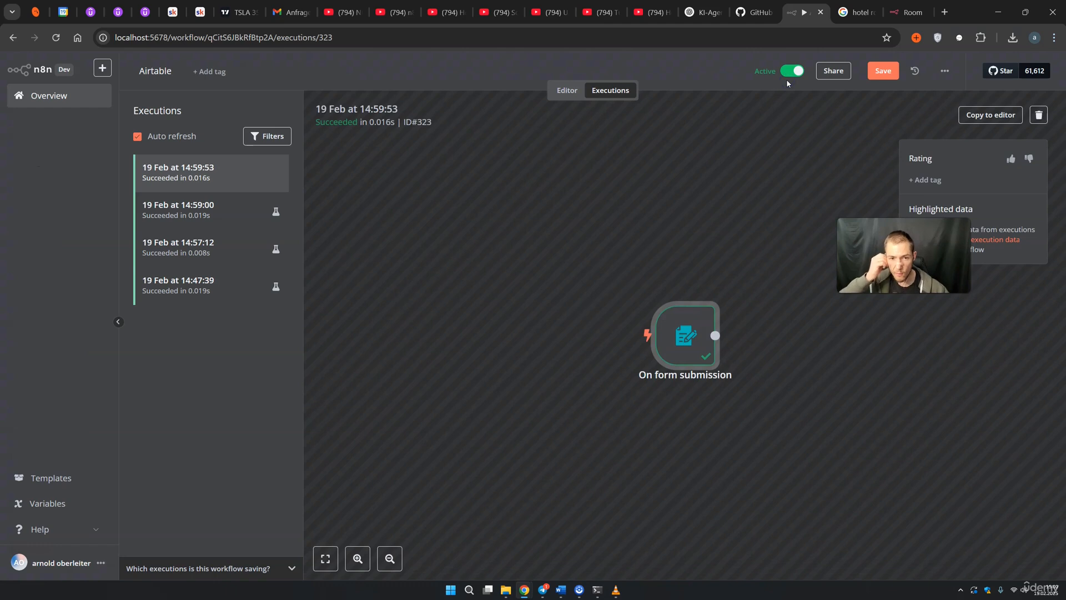
# Return to the workflow editor, view the production URL of the On form submission trigger, and deactivate the workflow
pyautogui.click(569, 90)
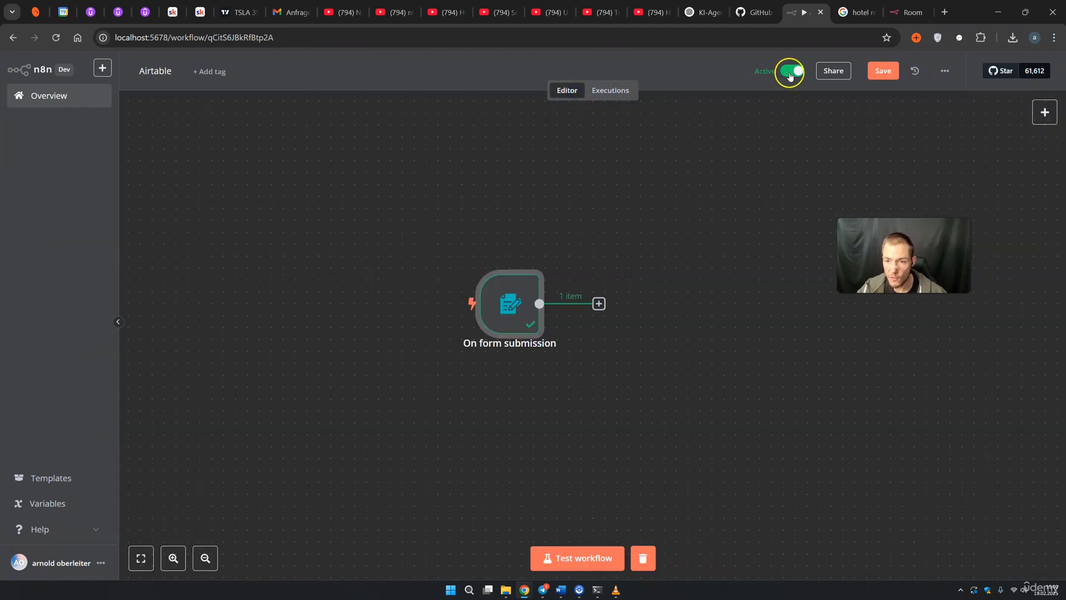
pyautogui.doubleClick(488, 294)
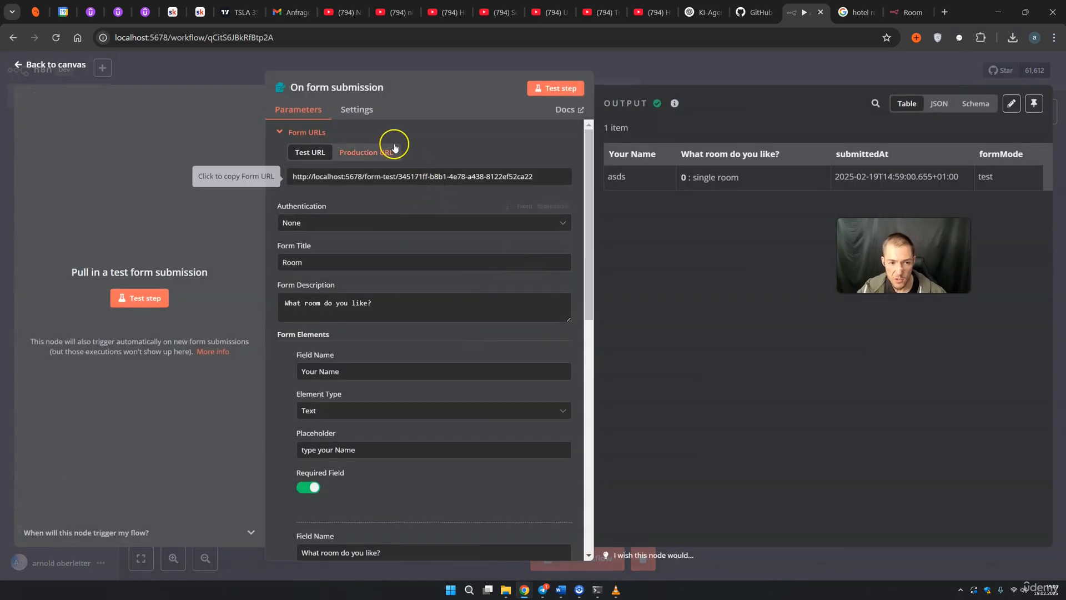
pyautogui.click(389, 150)
pyautogui.moveTo(534, 177); pyautogui.dragTo(332, 170)
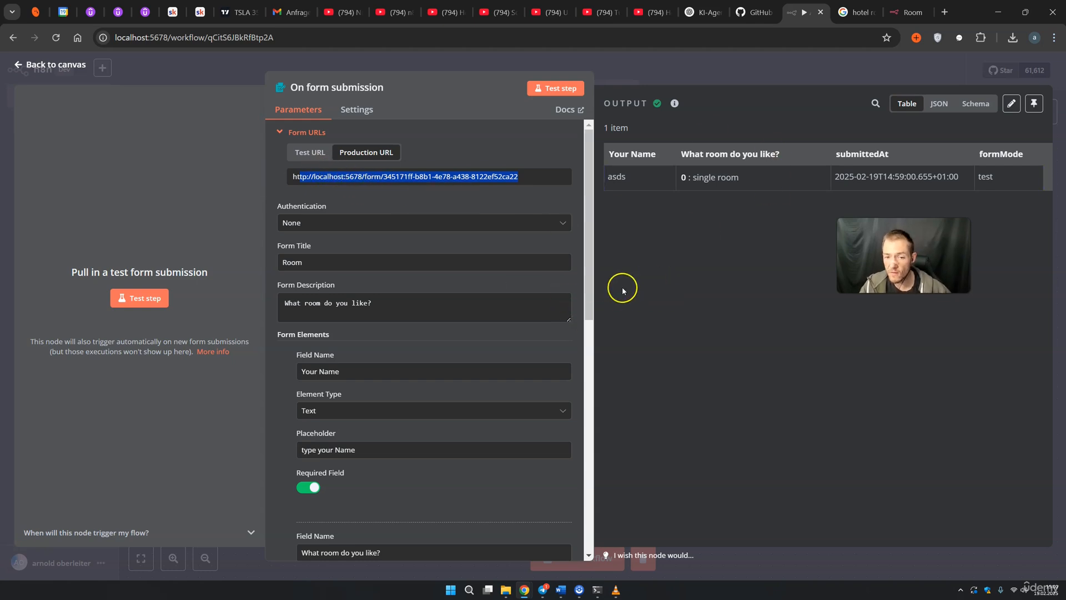
pyautogui.click(713, 84)
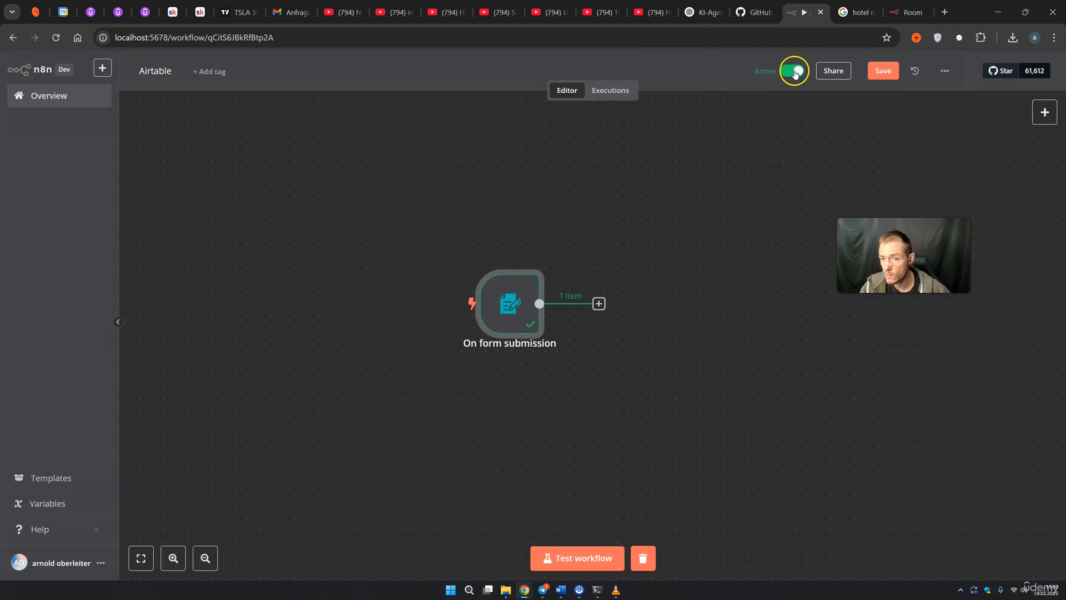
pyautogui.click(795, 71)
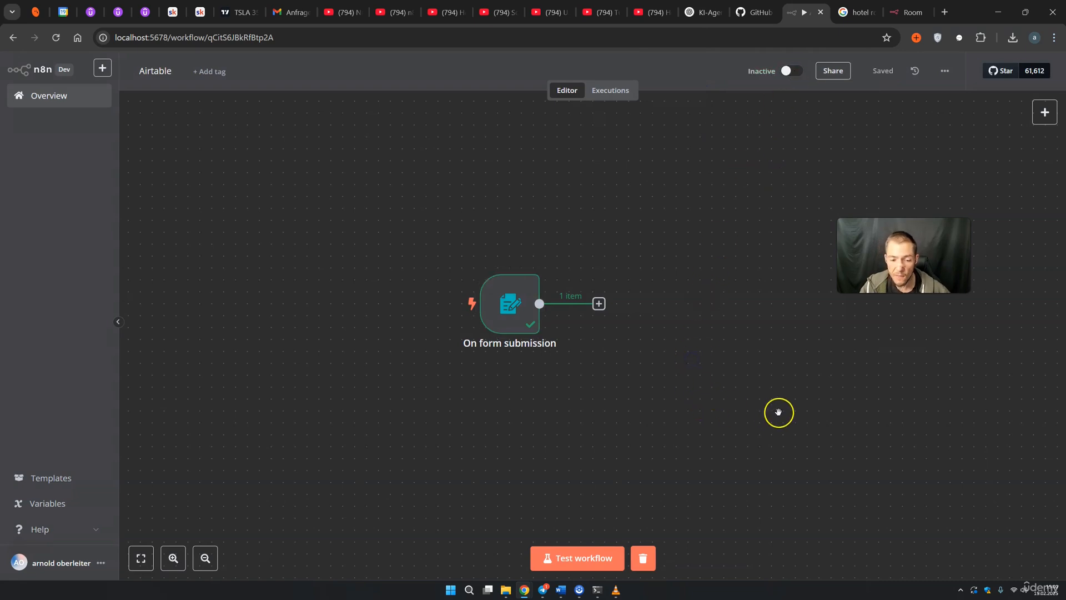
# Reopen the On form submission trigger to check its test output, and close the node
pyautogui.moveTo(778, 409); pyautogui.dragTo(671, 397)
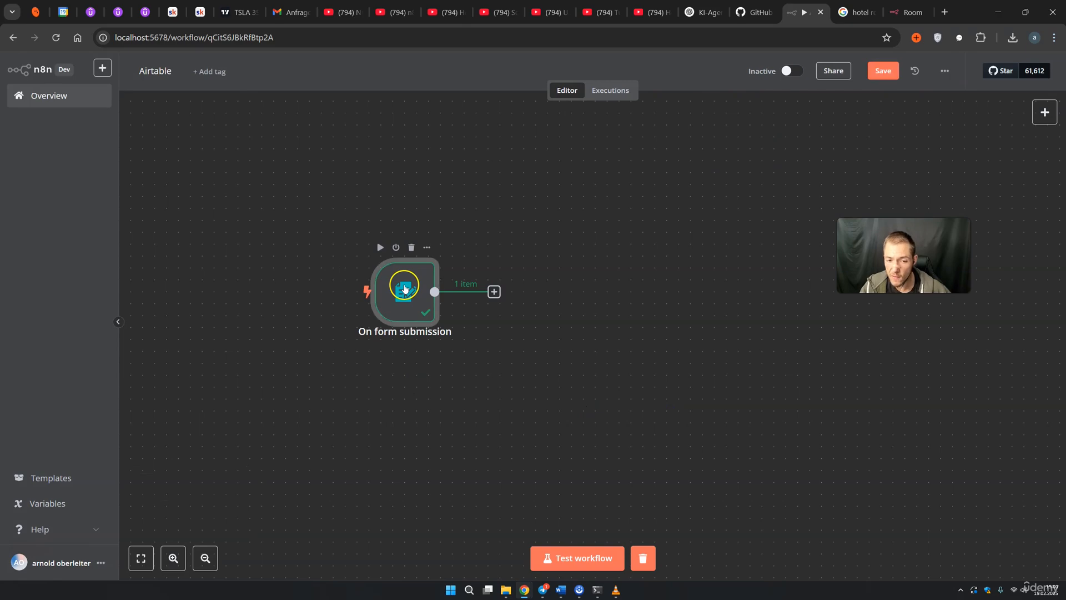
pyautogui.doubleClick(405, 288)
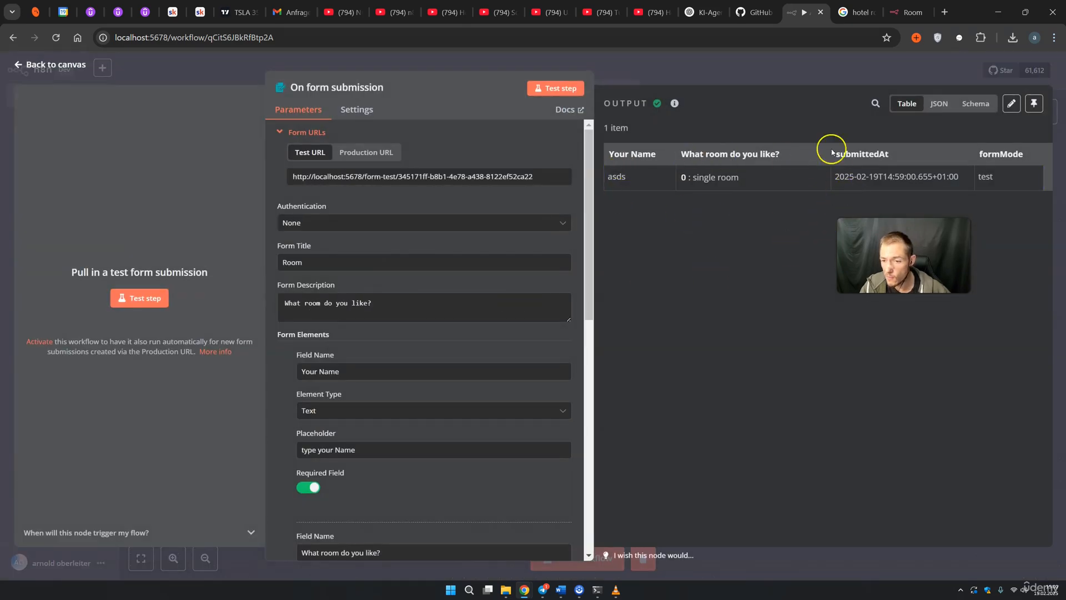
pyautogui.click(791, 83)
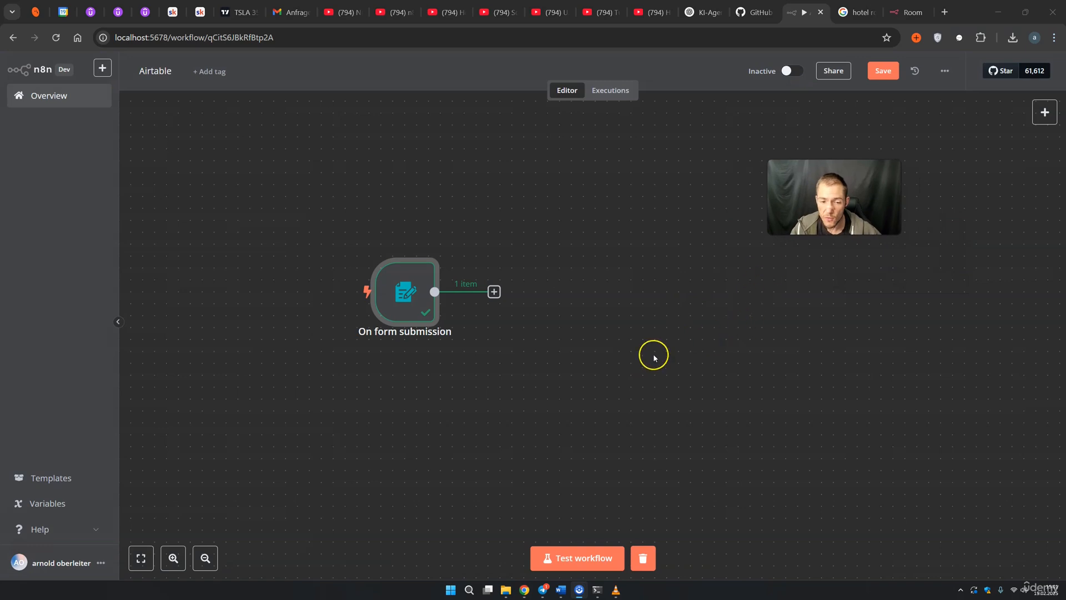
# Add an Airtable node with the Create a record action after the form trigger and show its input data as a schema
pyautogui.click(494, 292)
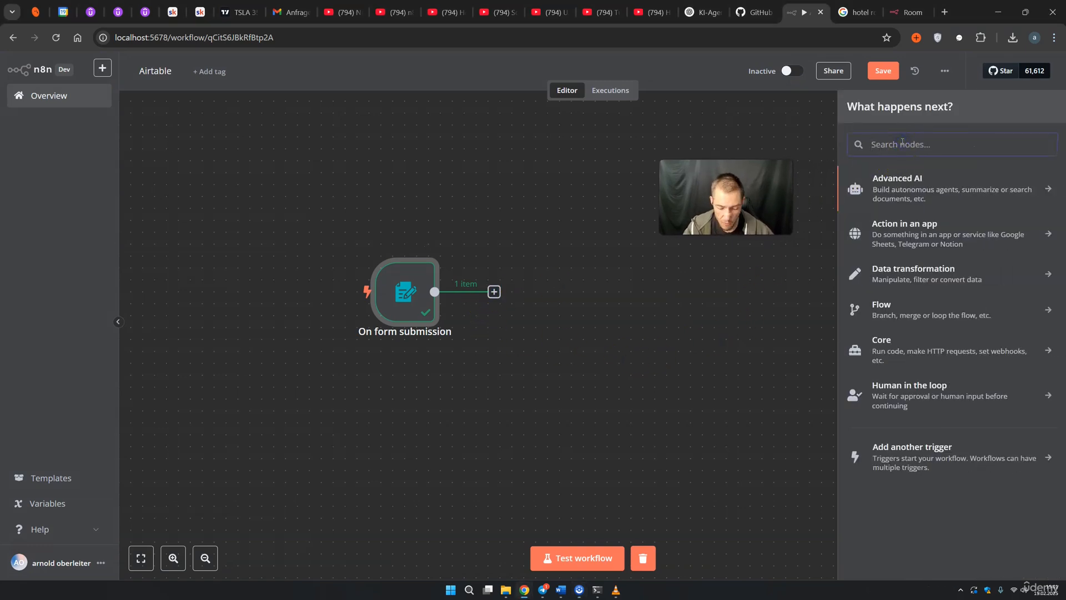
pyautogui.write('ai')
pyautogui.click(904, 174)
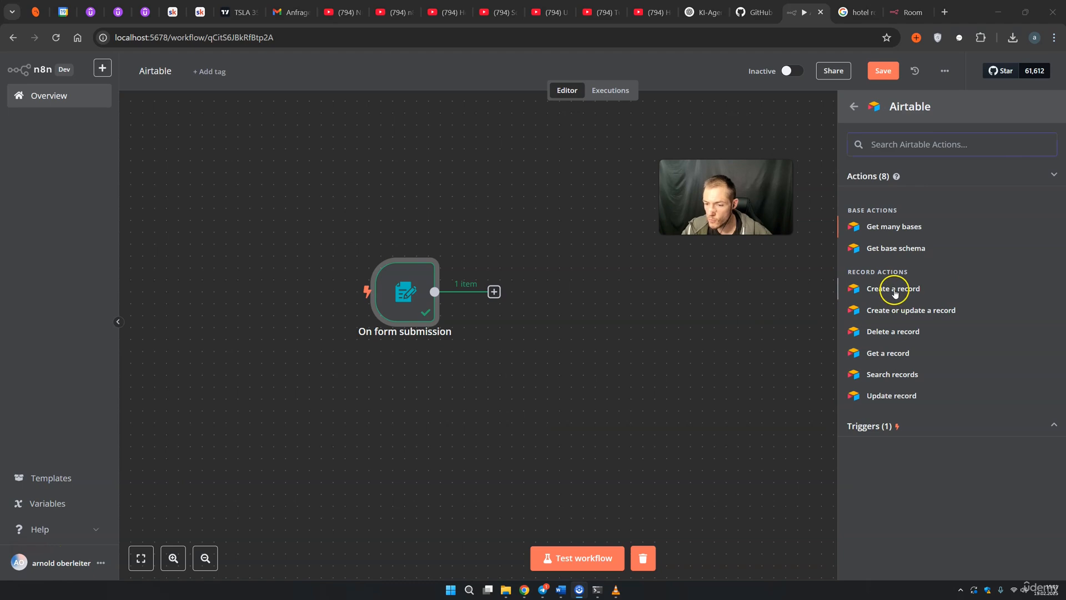
pyautogui.click(876, 291)
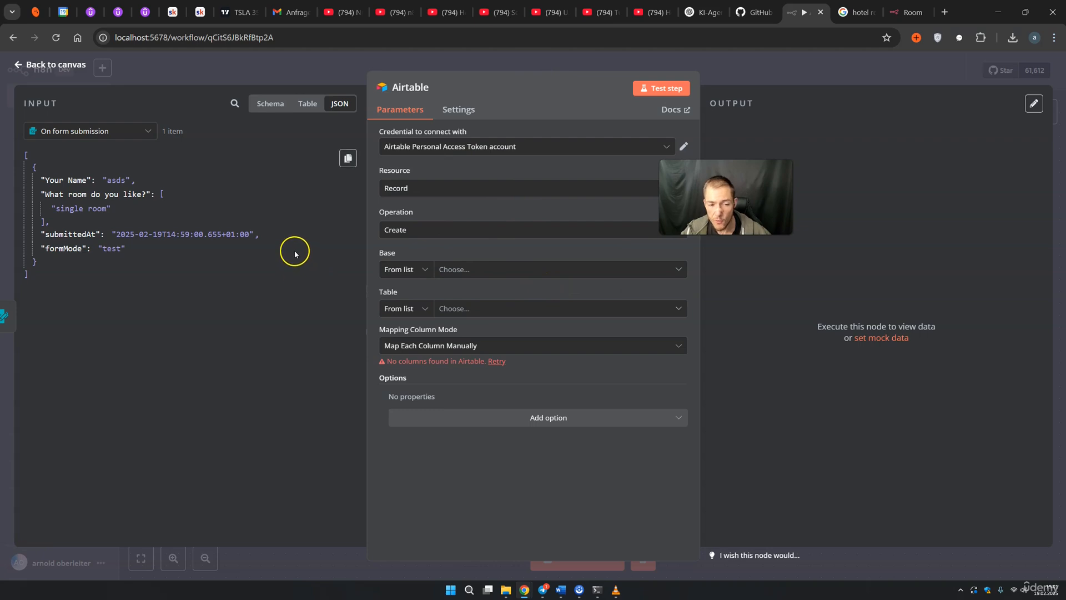
pyautogui.click(308, 113)
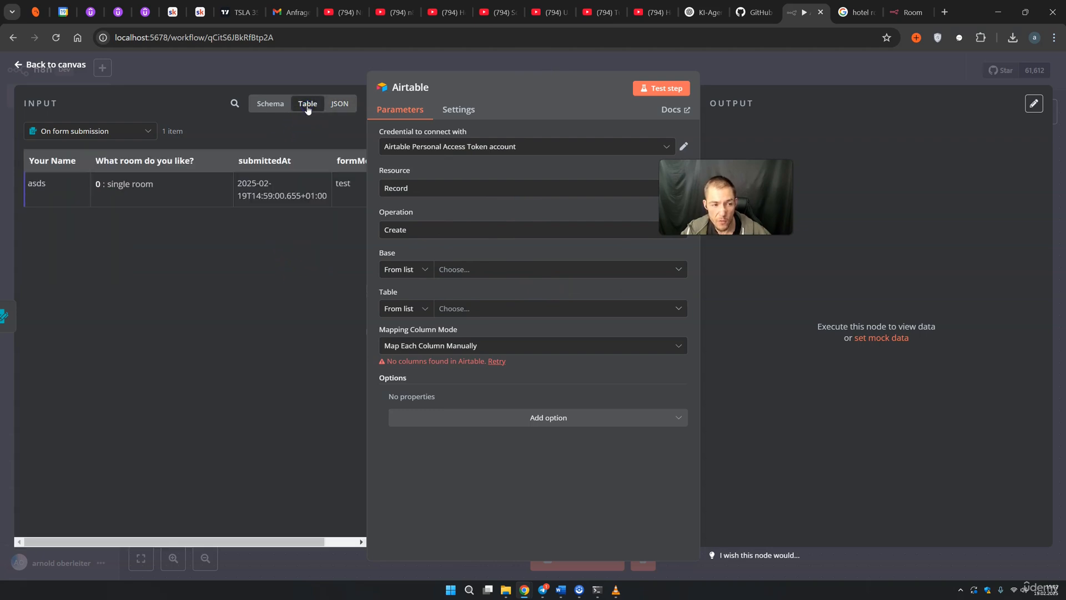
pyautogui.click(270, 105)
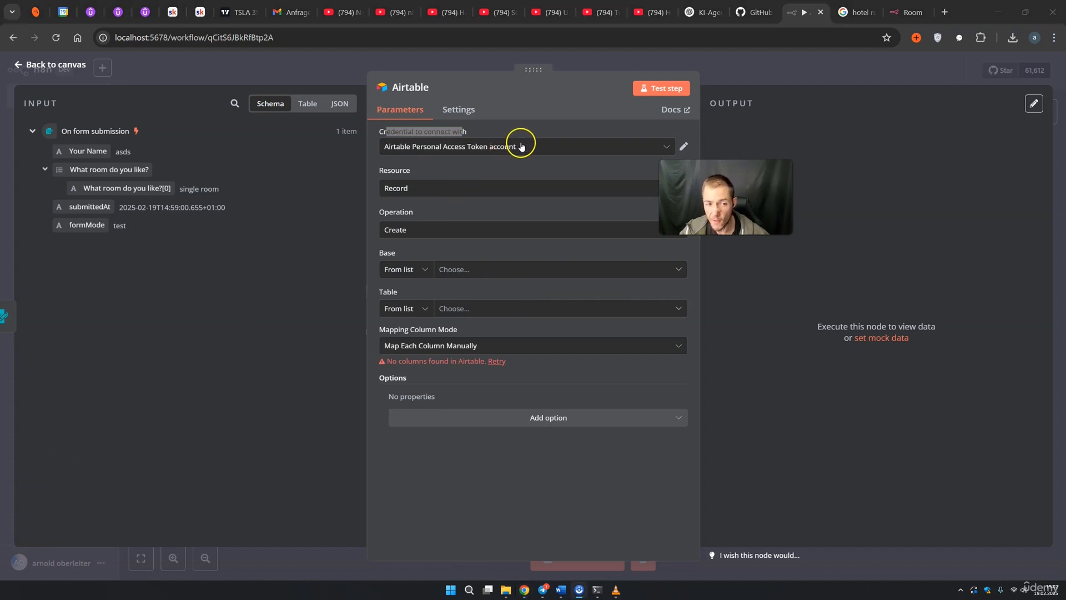
# Open the Airtable node's documentation, read through the list of supported operations, and return to the workflow
pyautogui.click(666, 110)
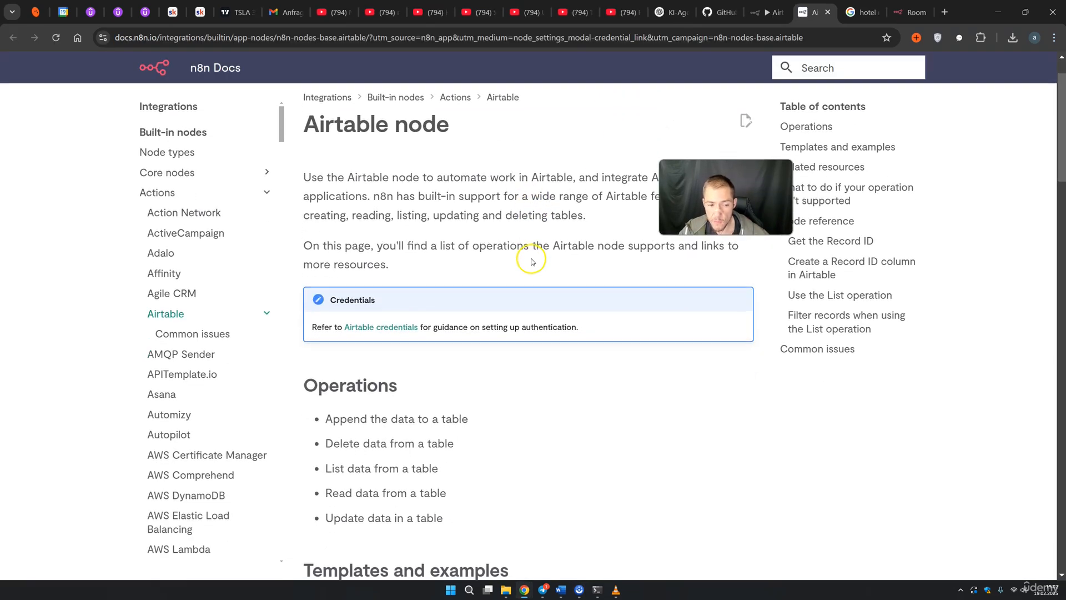
pyautogui.scroll(1, 532, 262)
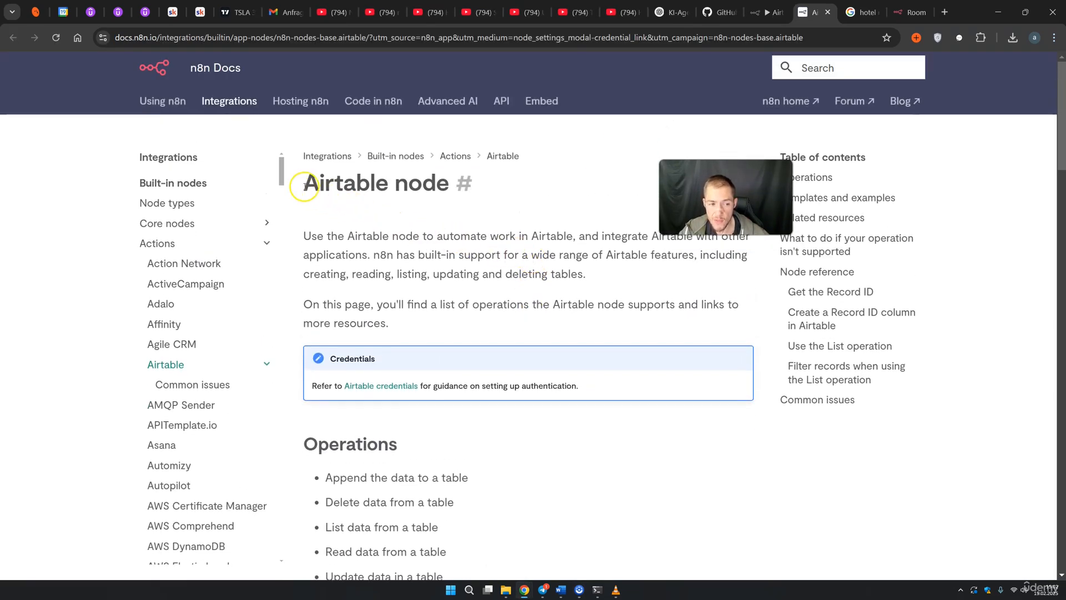
pyautogui.moveTo(304, 183); pyautogui.dragTo(436, 182)
pyautogui.scroll(-1, 422, 255)
pyautogui.scroll(-3, 496, 229)
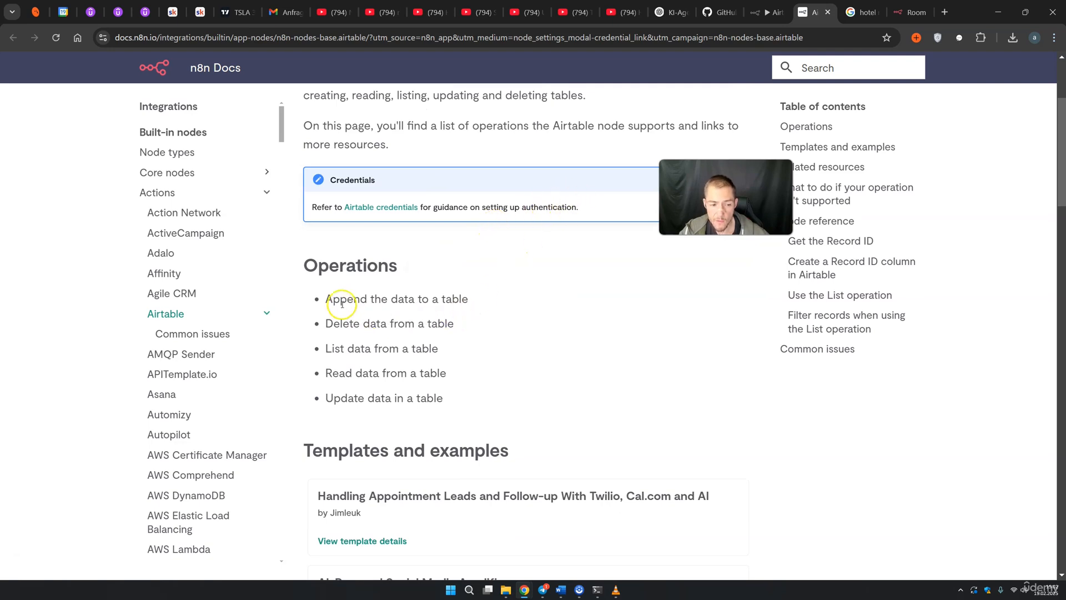
pyautogui.moveTo(307, 266); pyautogui.dragTo(392, 270)
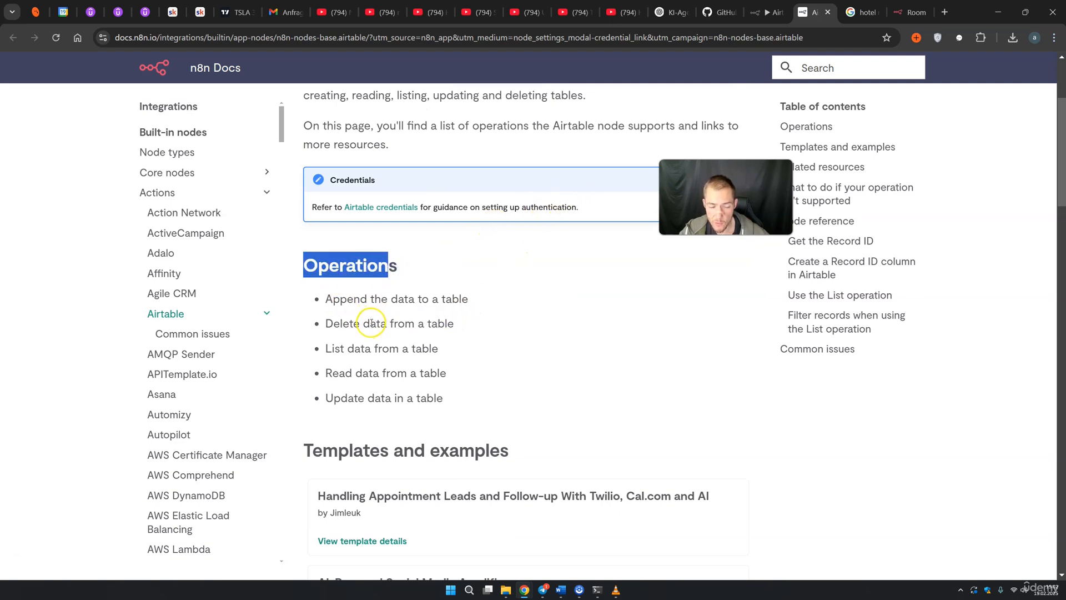
pyautogui.moveTo(326, 299); pyautogui.dragTo(452, 298)
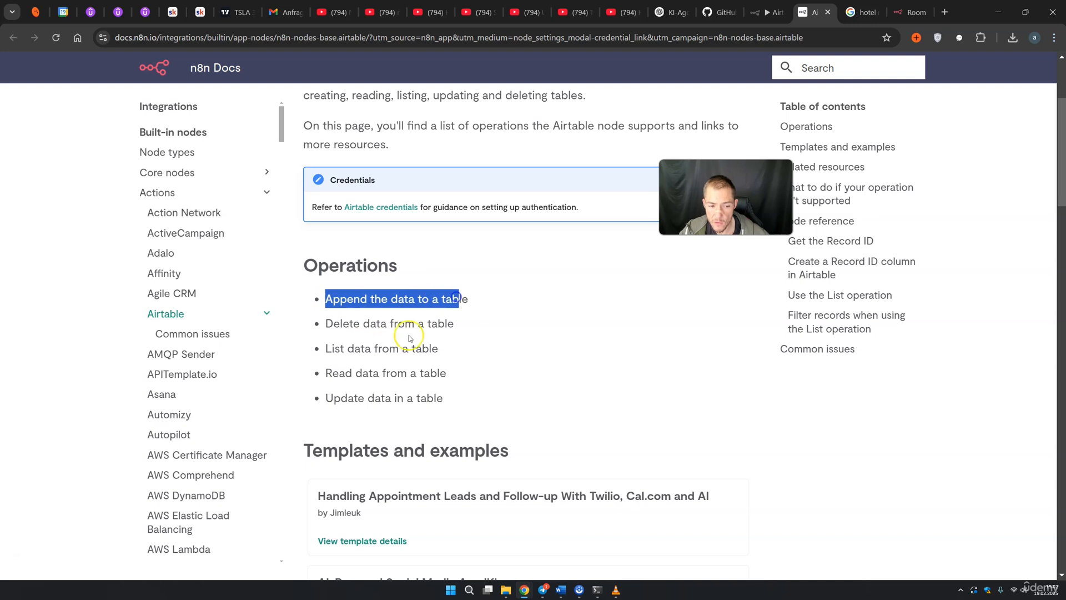
pyautogui.moveTo(333, 323); pyautogui.dragTo(427, 324)
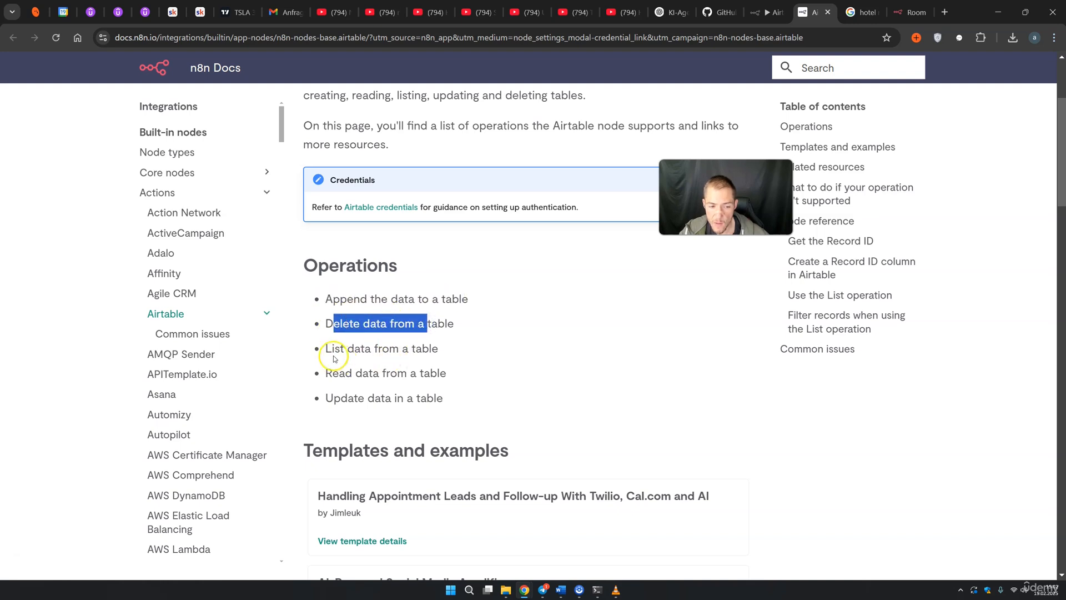
pyautogui.moveTo(333, 348); pyautogui.dragTo(416, 348)
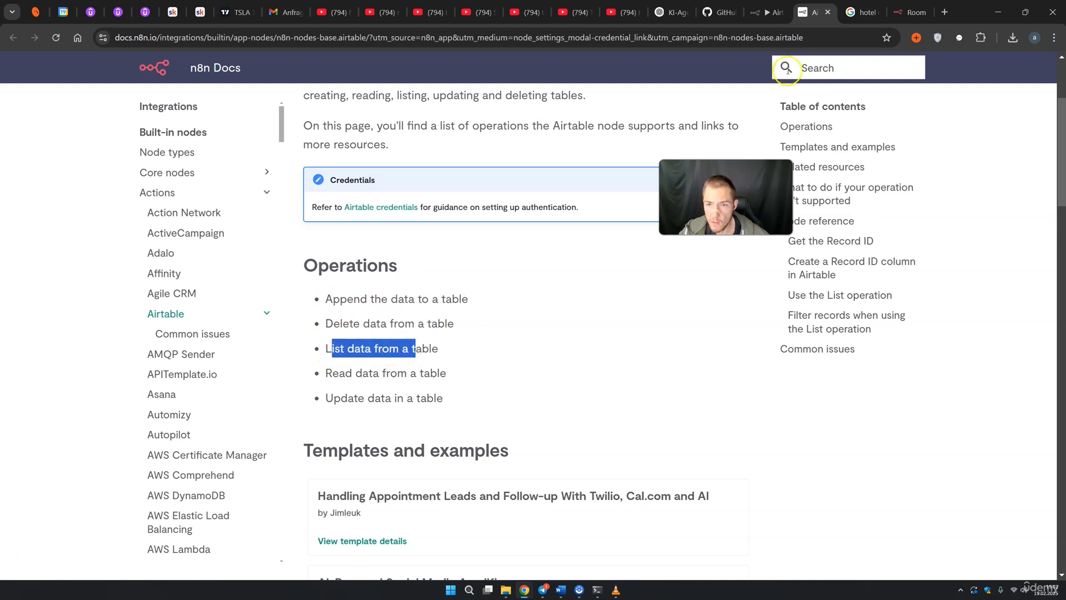
pyautogui.click(760, 14)
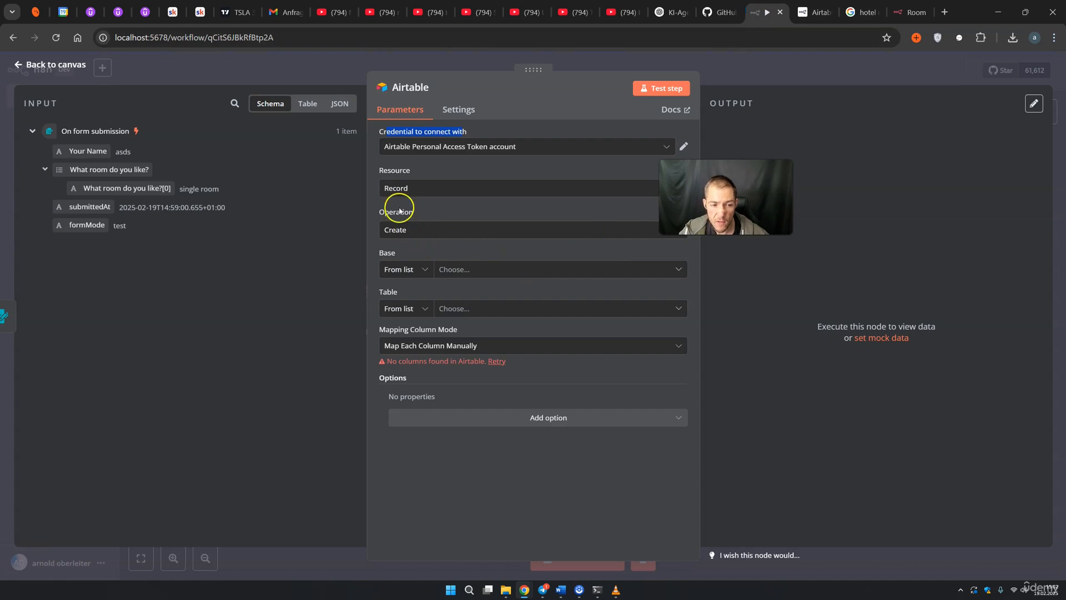
# Review the operations offered by the Airtable node, keep Create, and open the form for a new Airtable credential
pyautogui.click(422, 230)
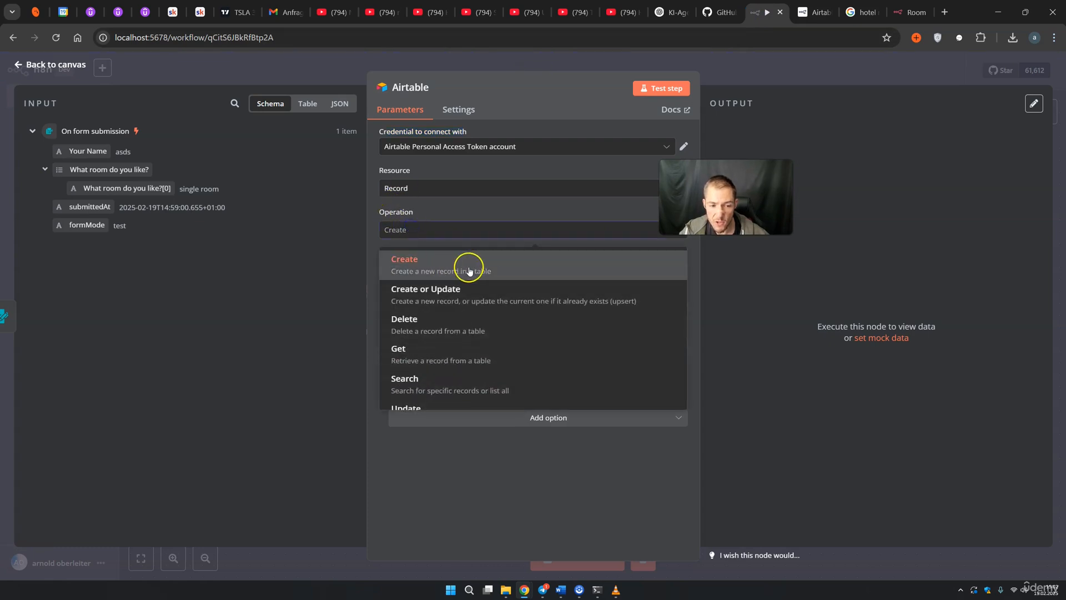
pyautogui.click(306, 304)
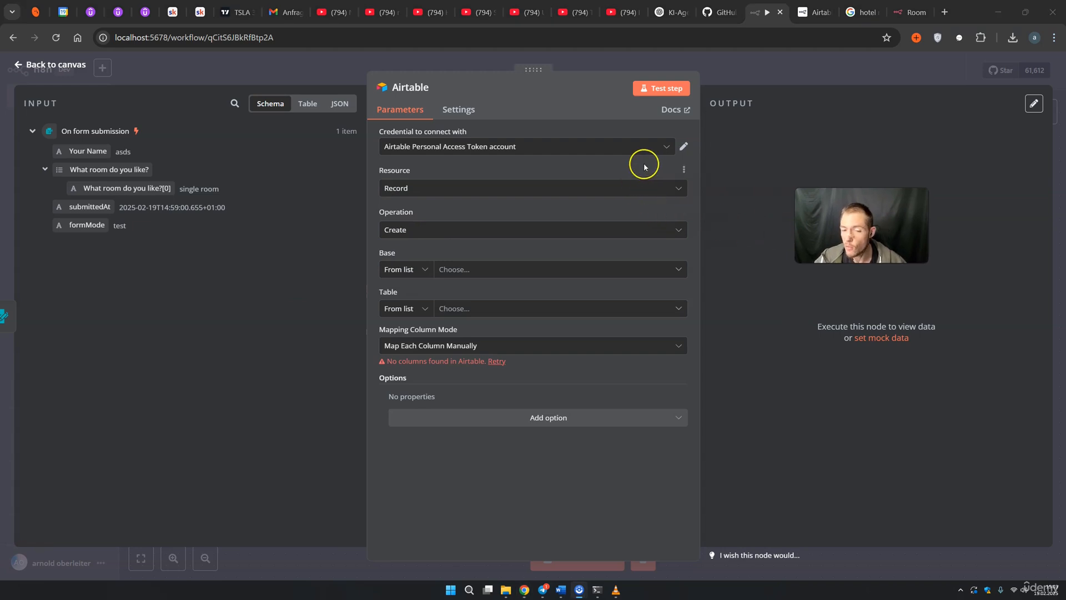
pyautogui.click(667, 148)
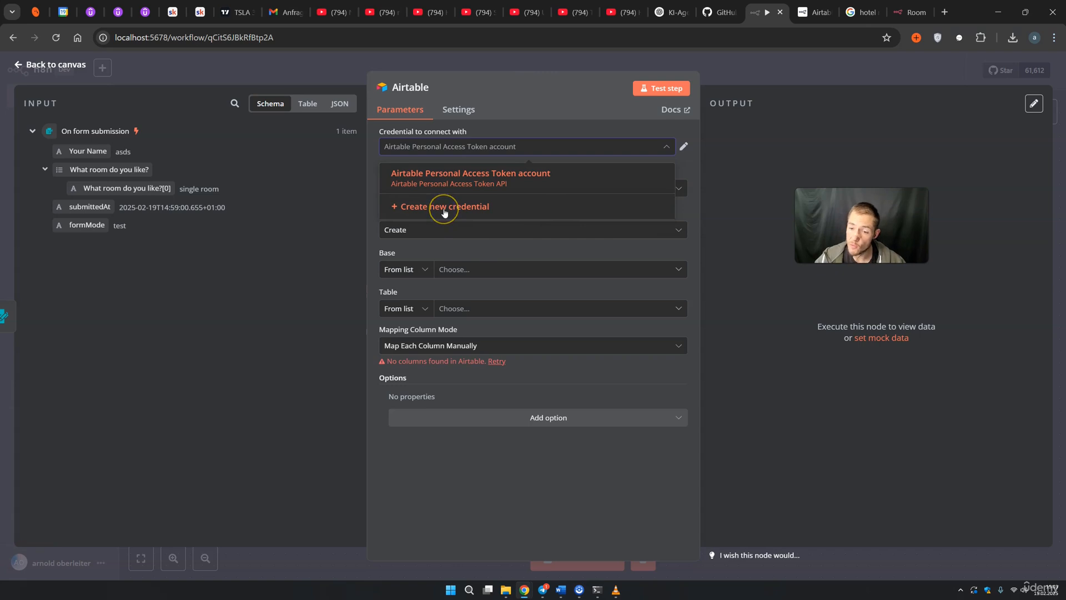
pyautogui.click(445, 208)
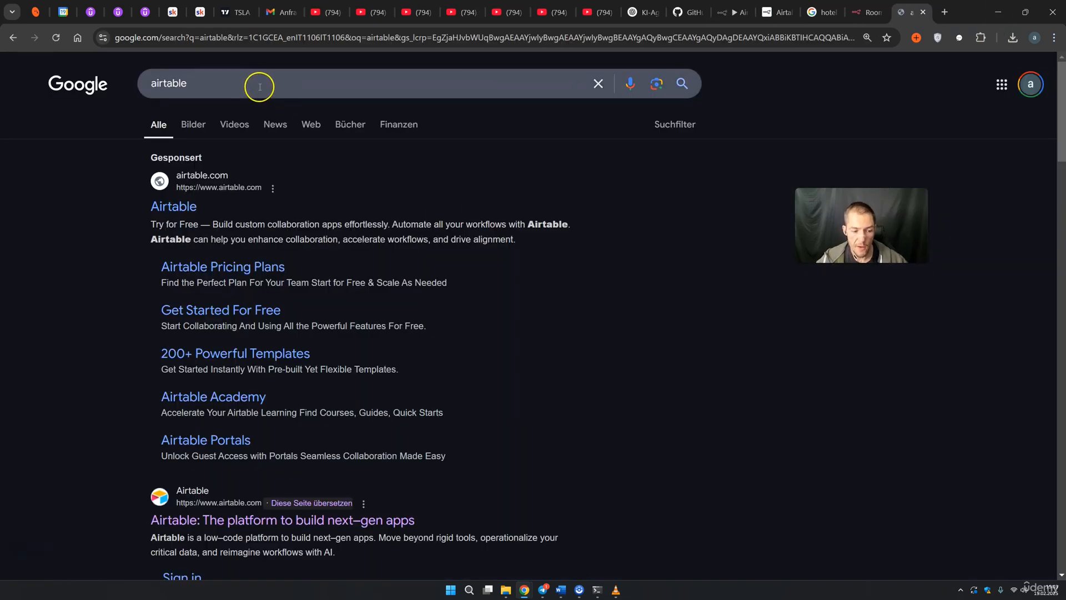
# Open the Airtable website from a web search in a new tab and create a new workspace with an empty base
pyautogui.click(354, 522)
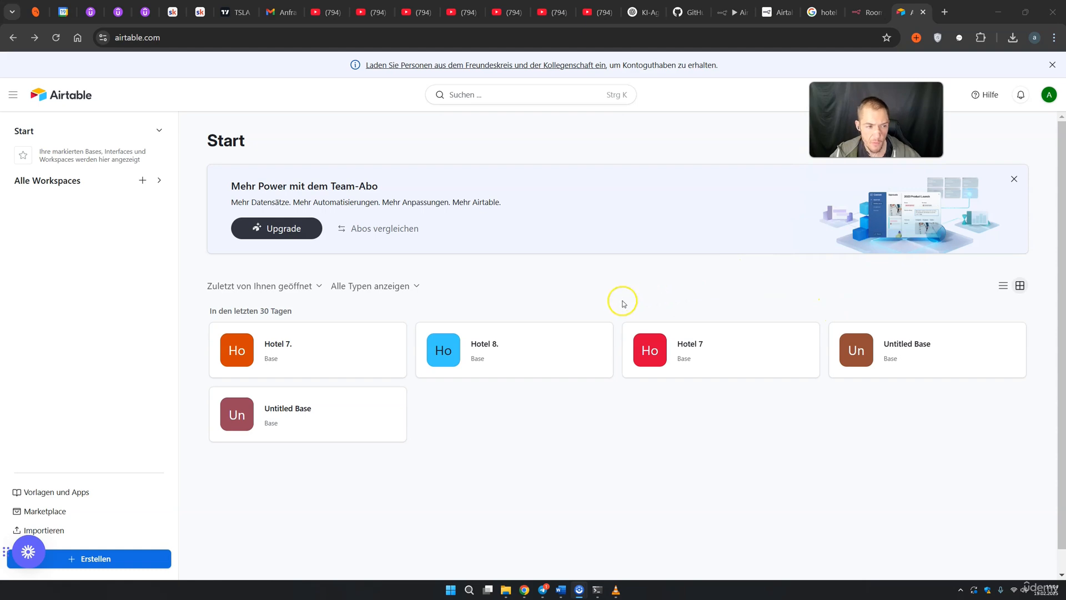
pyautogui.click(57, 187)
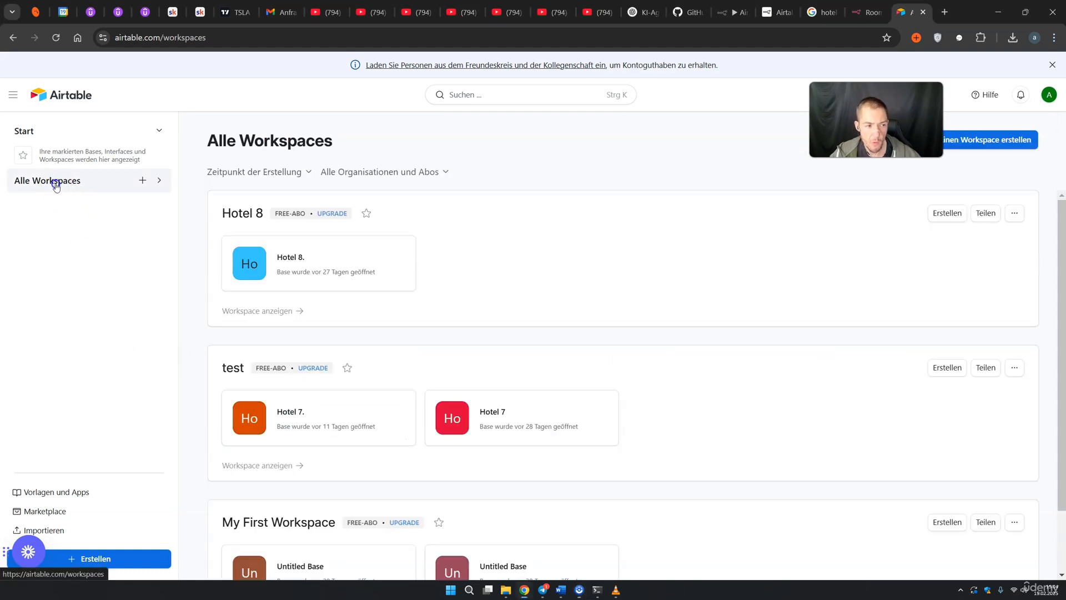
pyautogui.click(978, 140)
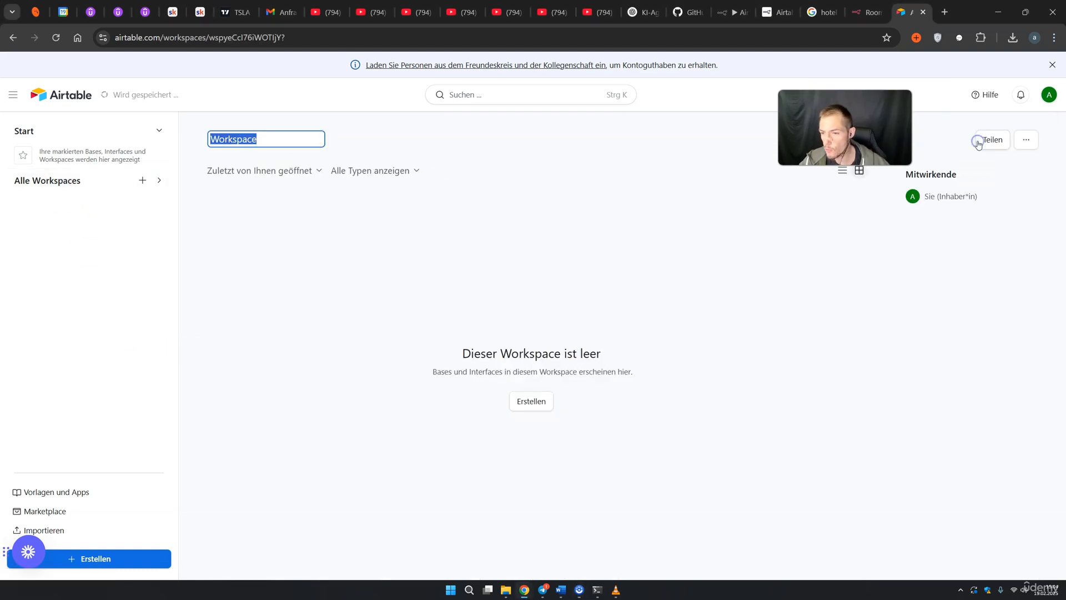
pyautogui.click(532, 402)
pyautogui.click(691, 325)
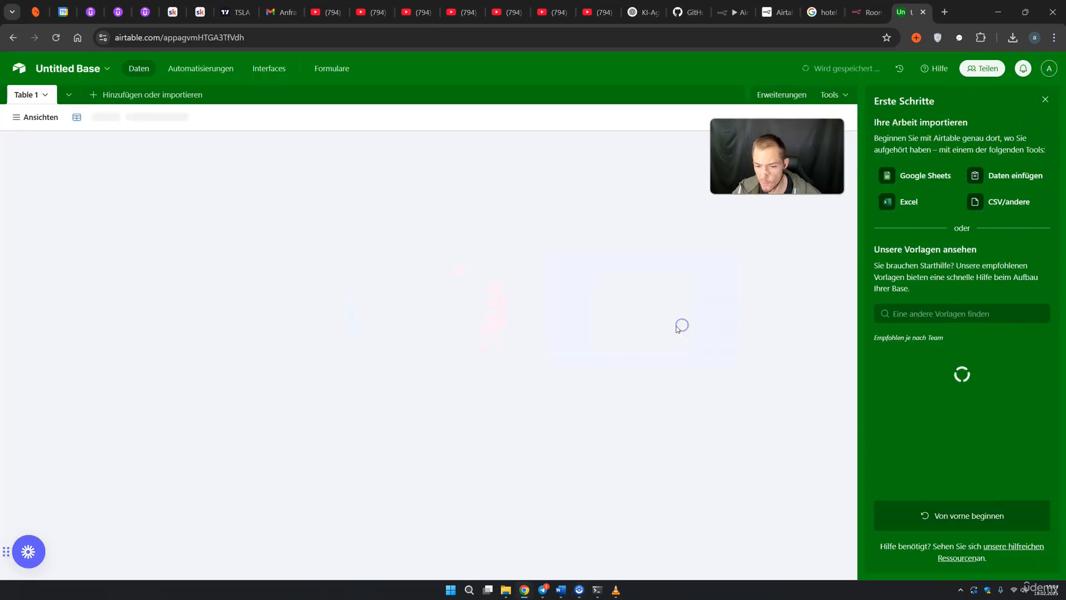
# Rename the new base as "Test Airtable"
pyautogui.click(92, 69)
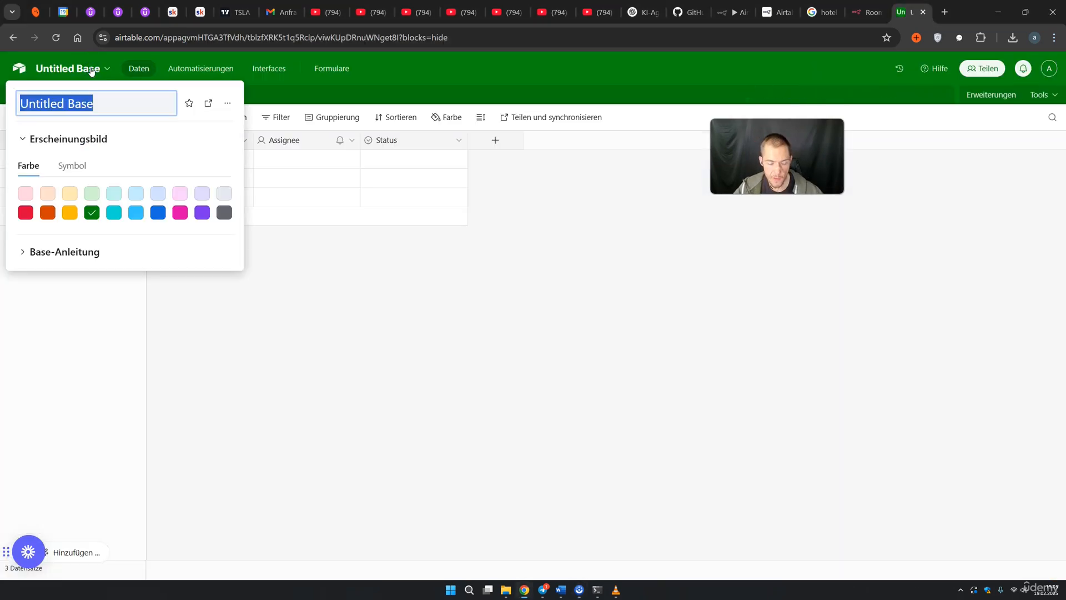
pyautogui.write('Test Airtable')
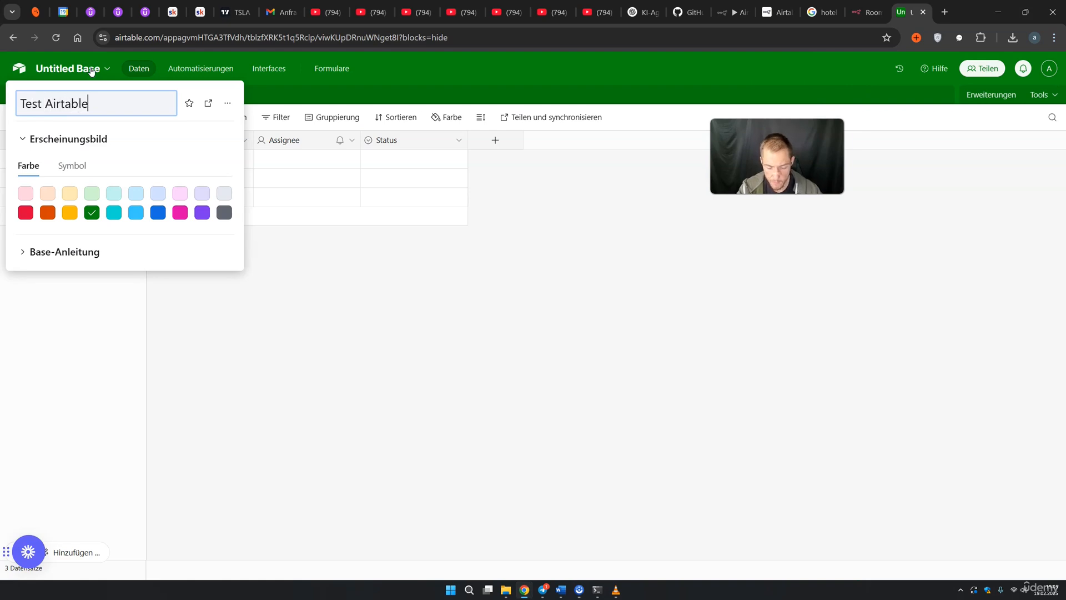
pyautogui.click(231, 428)
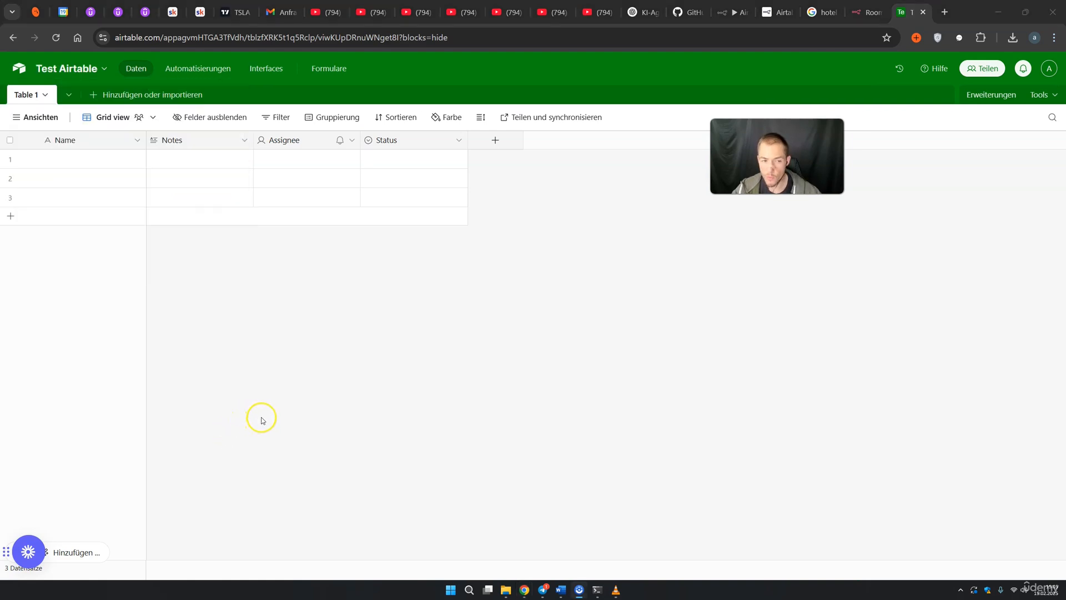
# Rename the Notes field of Table 1 as Room
pyautogui.click(86, 142)
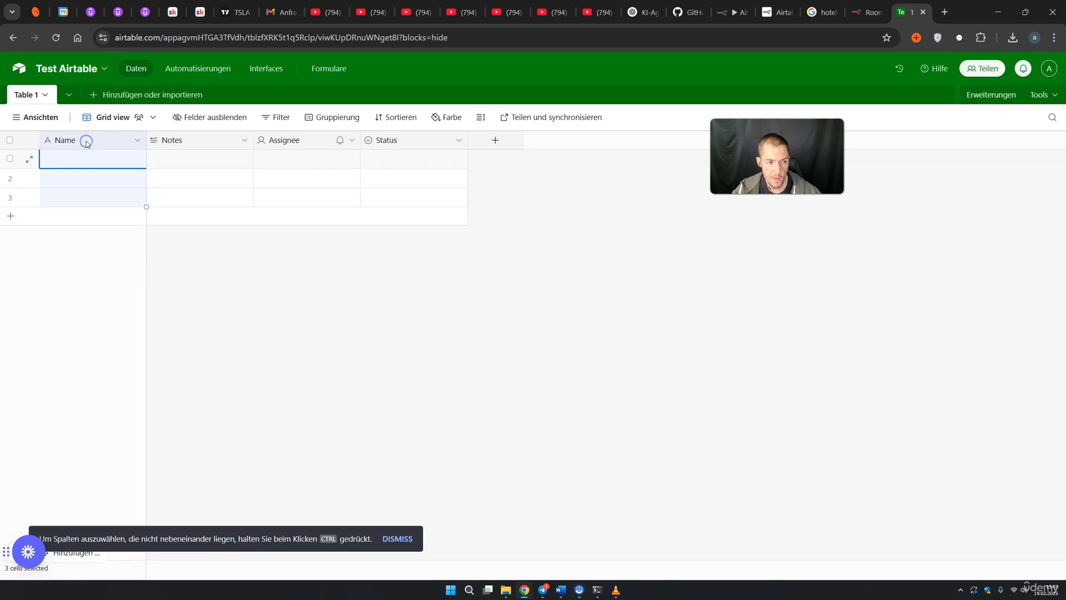
pyautogui.doubleClick(190, 139)
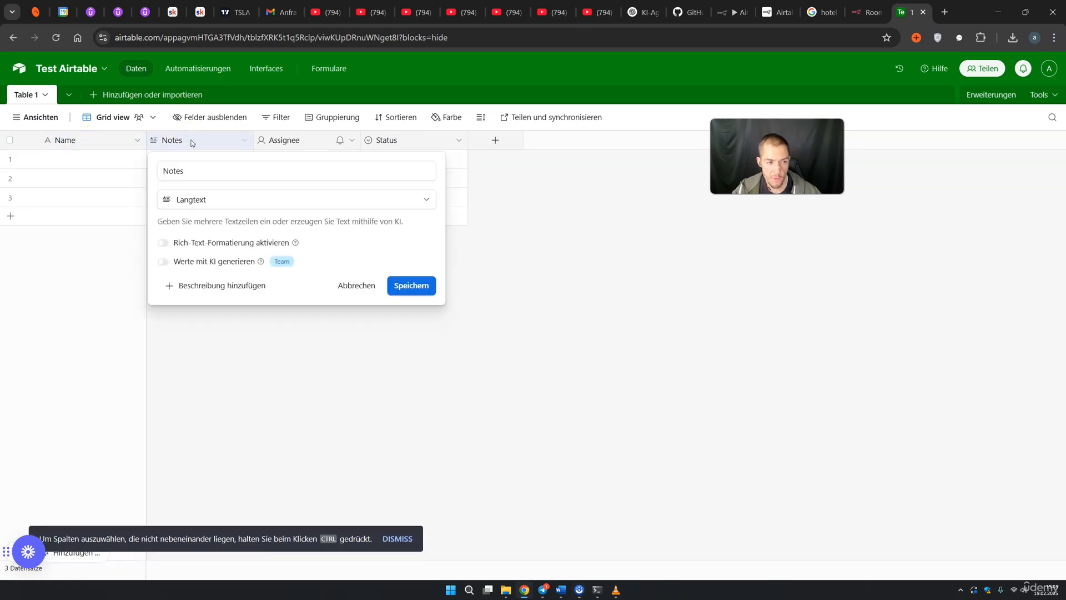
pyautogui.moveTo(192, 171); pyautogui.dragTo(163, 175)
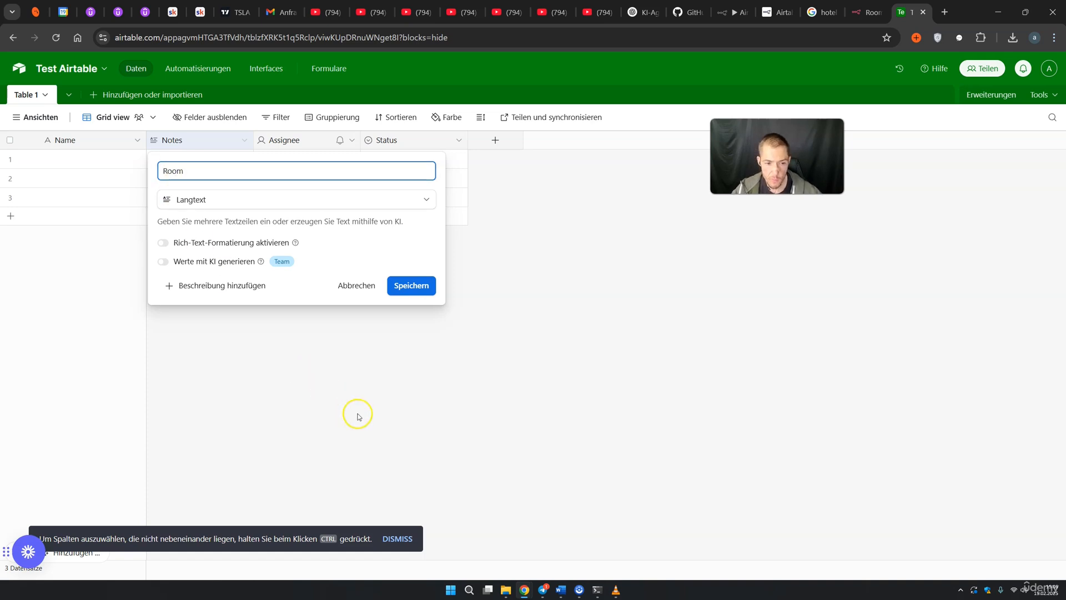
pyautogui.click(409, 285)
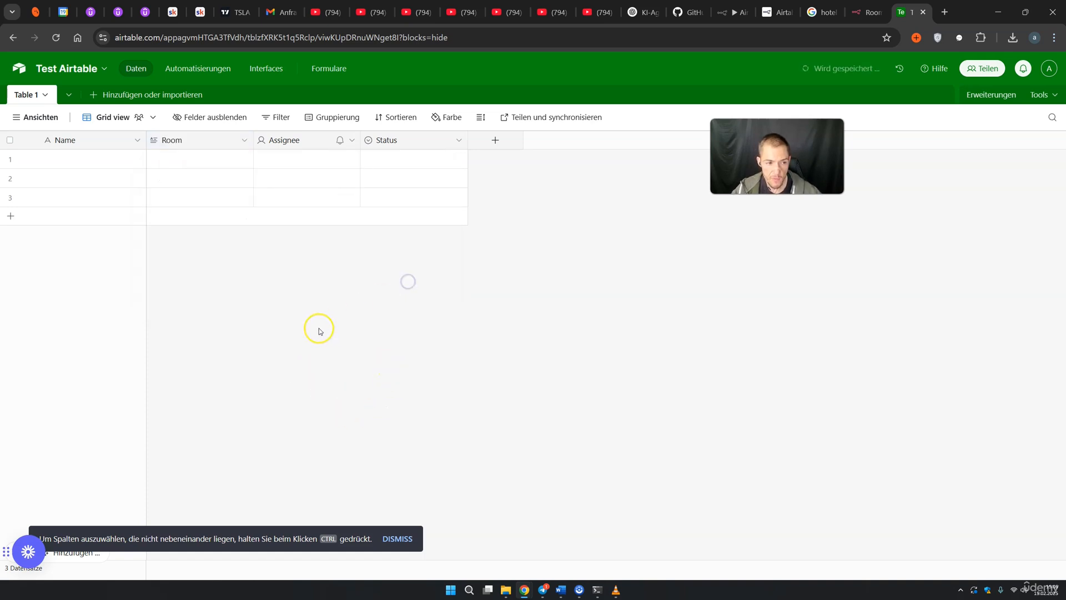
# Delete the Assignee and Status fields and clear all empty records from the table
pyautogui.click(308, 139)
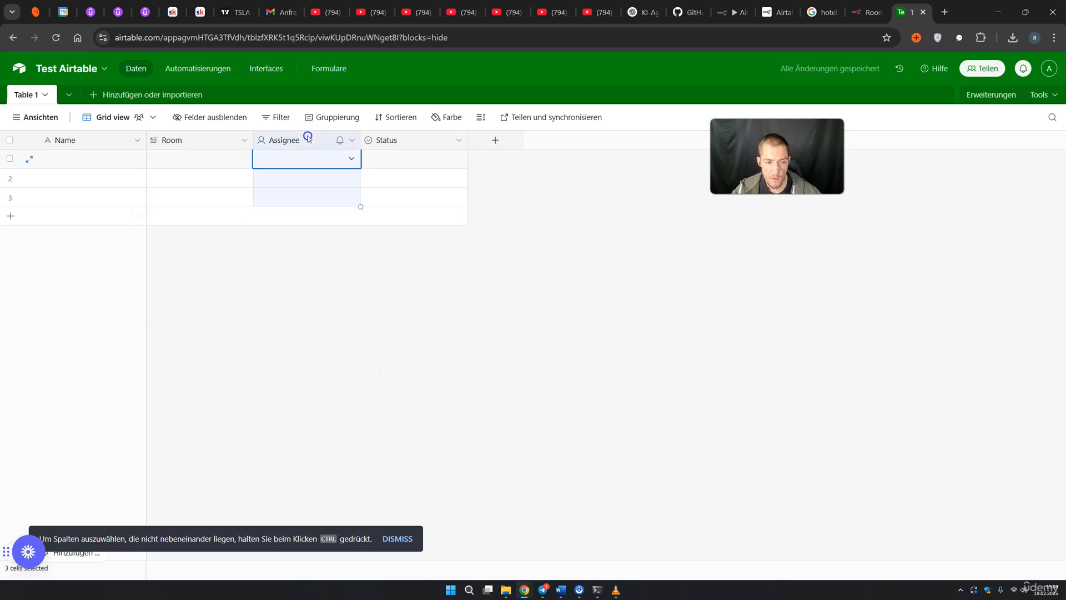
pyautogui.rightClick(383, 149)
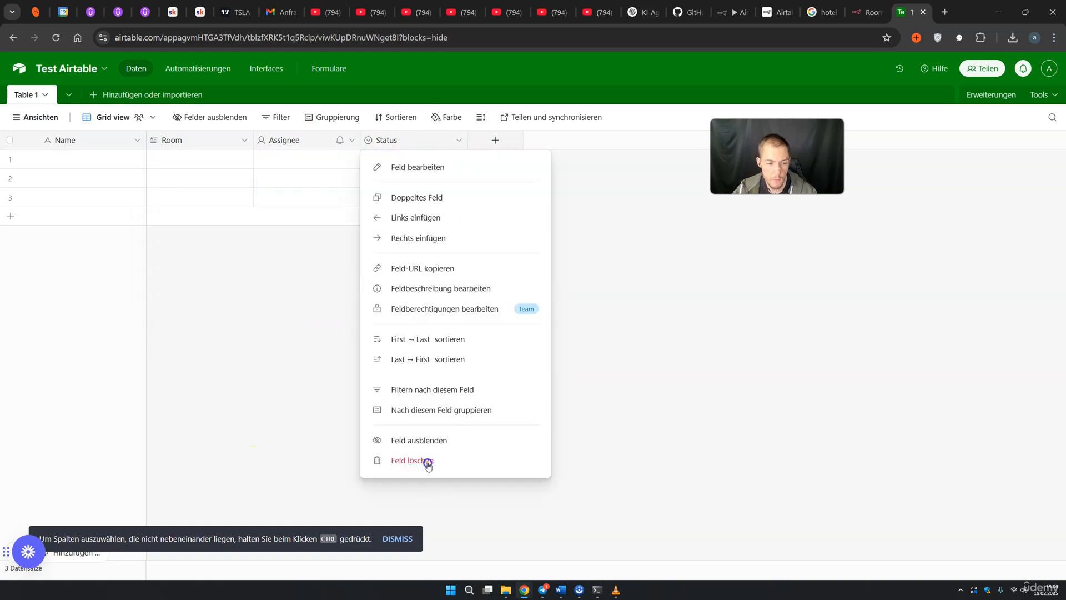
pyautogui.click(426, 460)
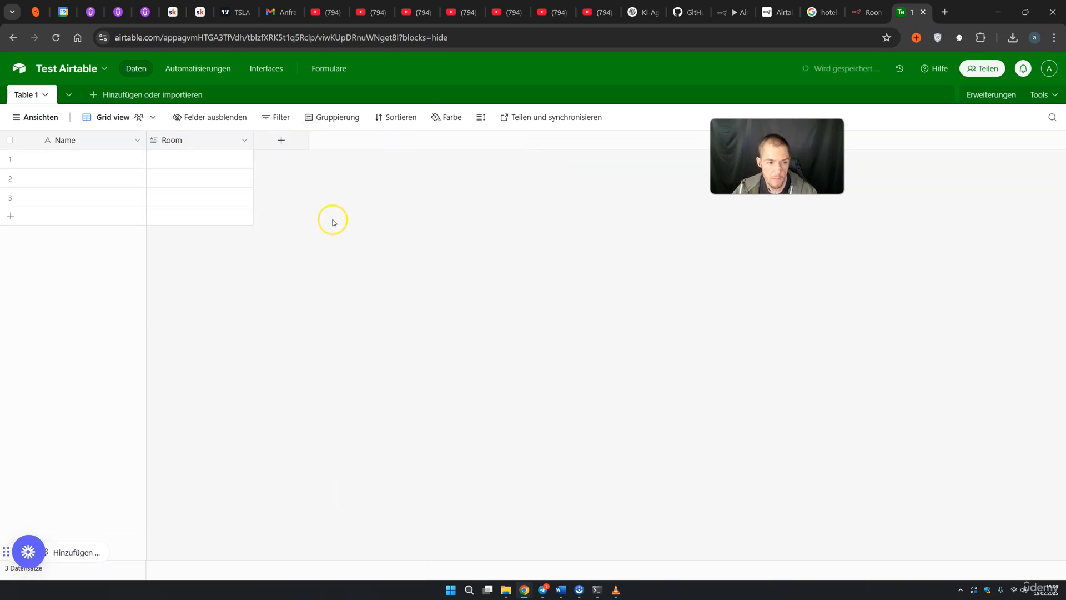
pyautogui.click(10, 197)
pyautogui.click(10, 178)
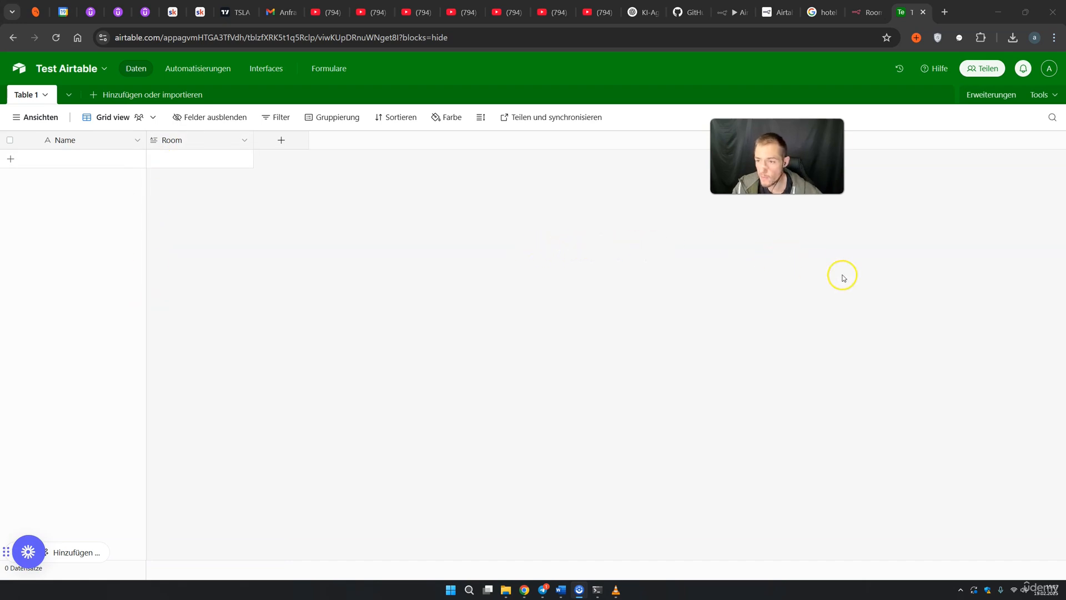
# Open the personal access tokens page of the Builder Hub and start a new token named n8n2
pyautogui.click(1049, 69)
pyautogui.click(955, 328)
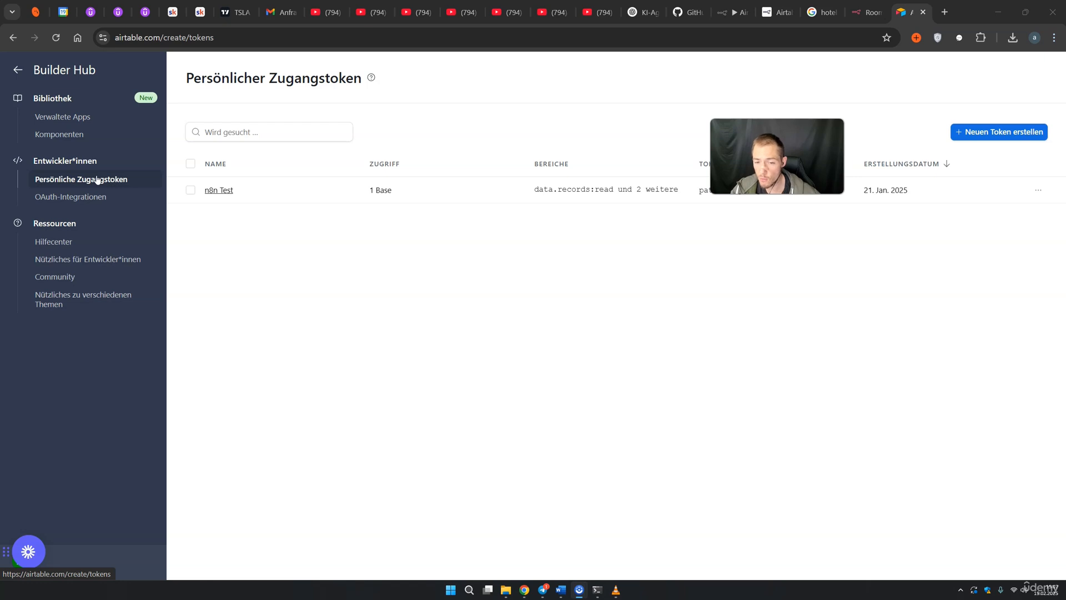
pyautogui.click(1018, 137)
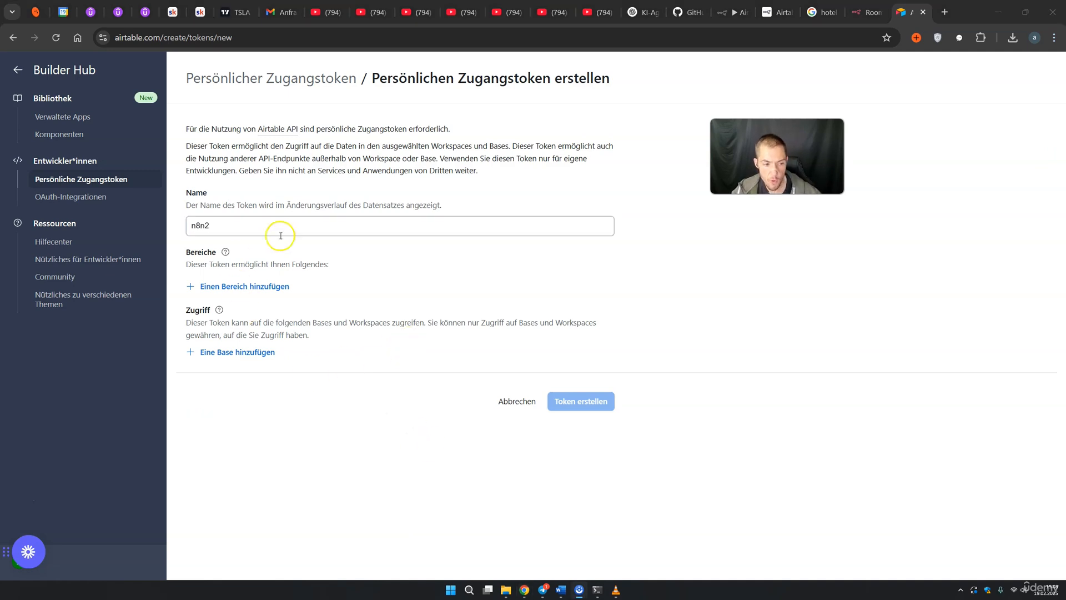
# Add the scopes data.records:read, data.records:write and schema.bases:read to the token
pyautogui.click(261, 289)
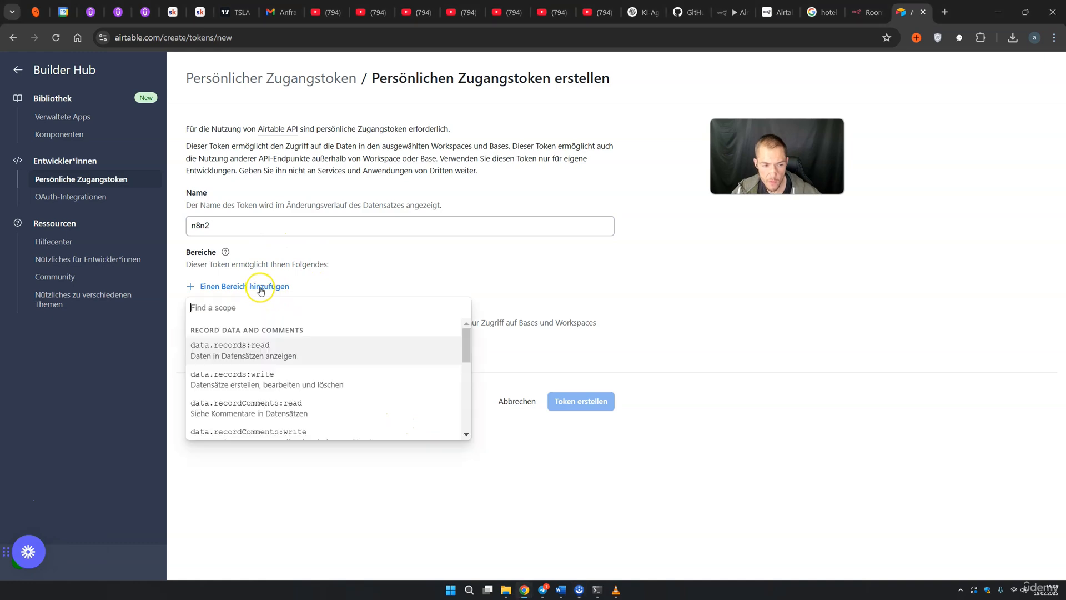
pyautogui.click(230, 350)
pyautogui.click(255, 315)
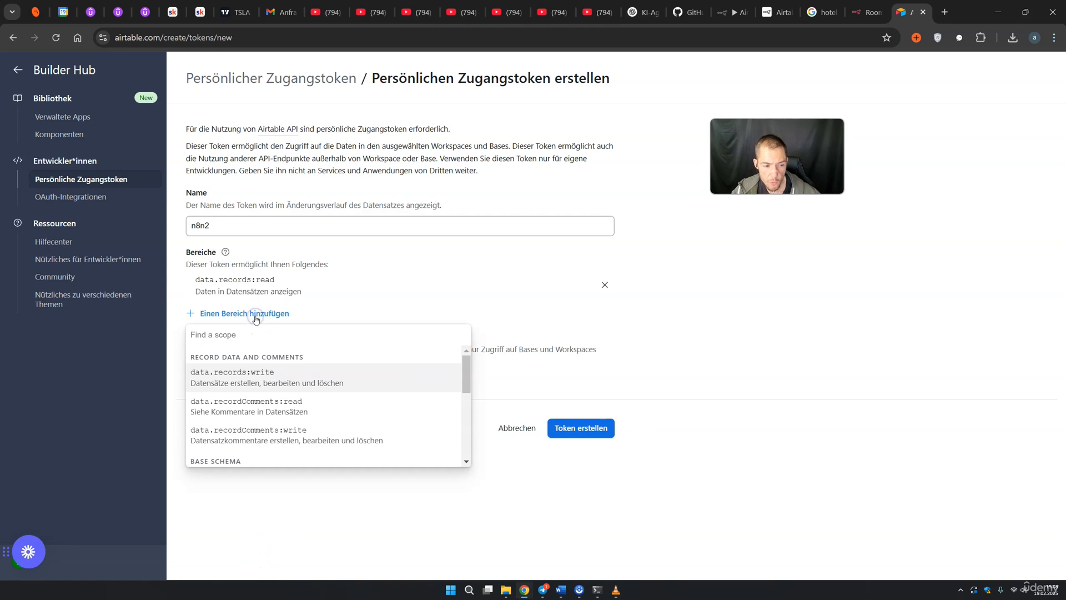
pyautogui.click(248, 381)
pyautogui.click(261, 341)
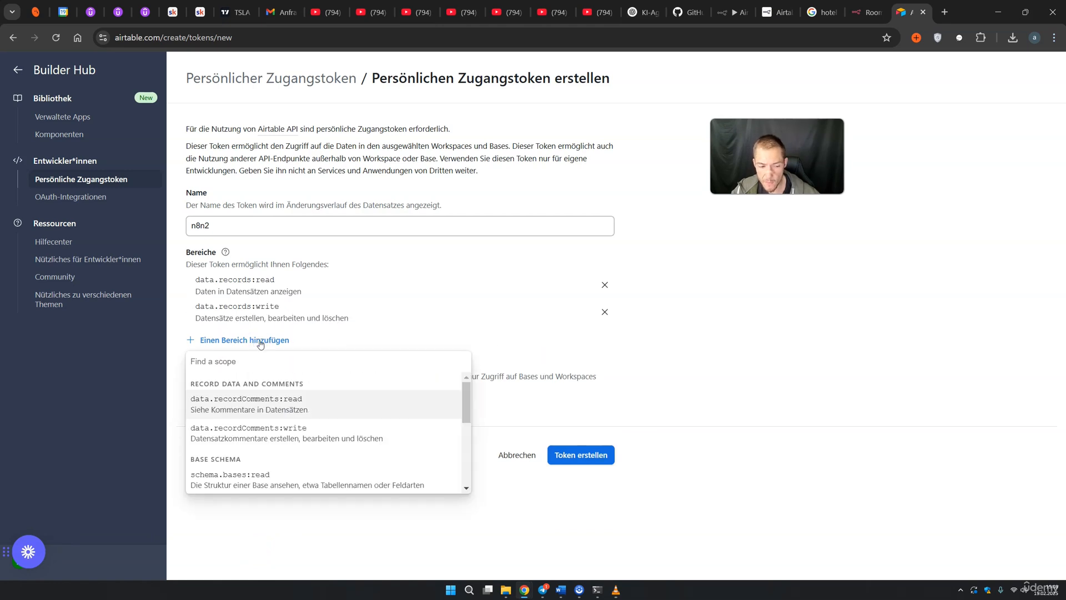
pyautogui.click(251, 479)
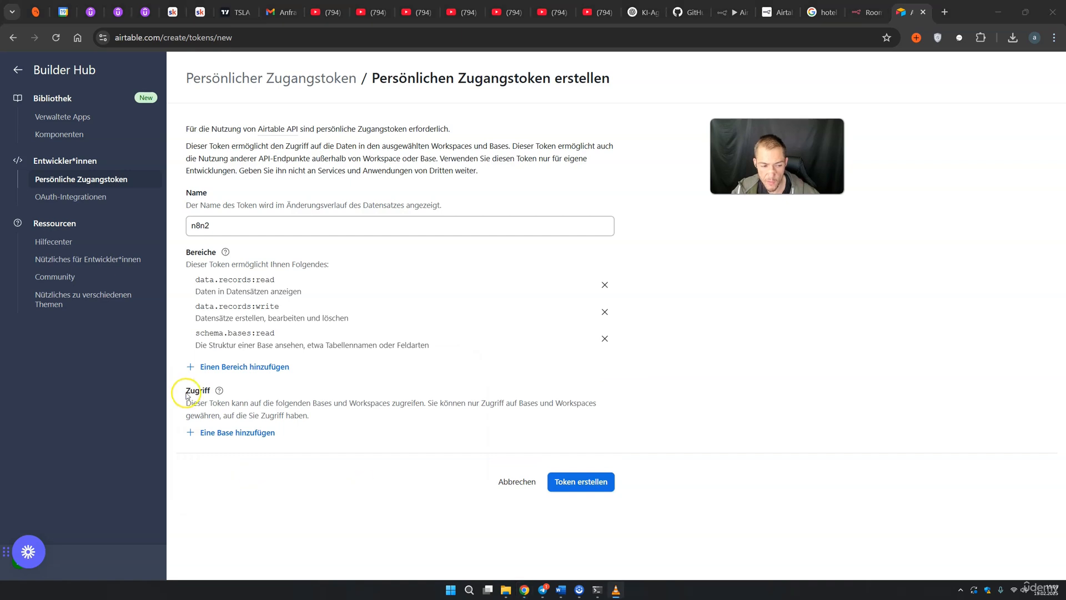
# Give the token access to the Test Airtable base, create it and copy the generated token
pyautogui.click(221, 438)
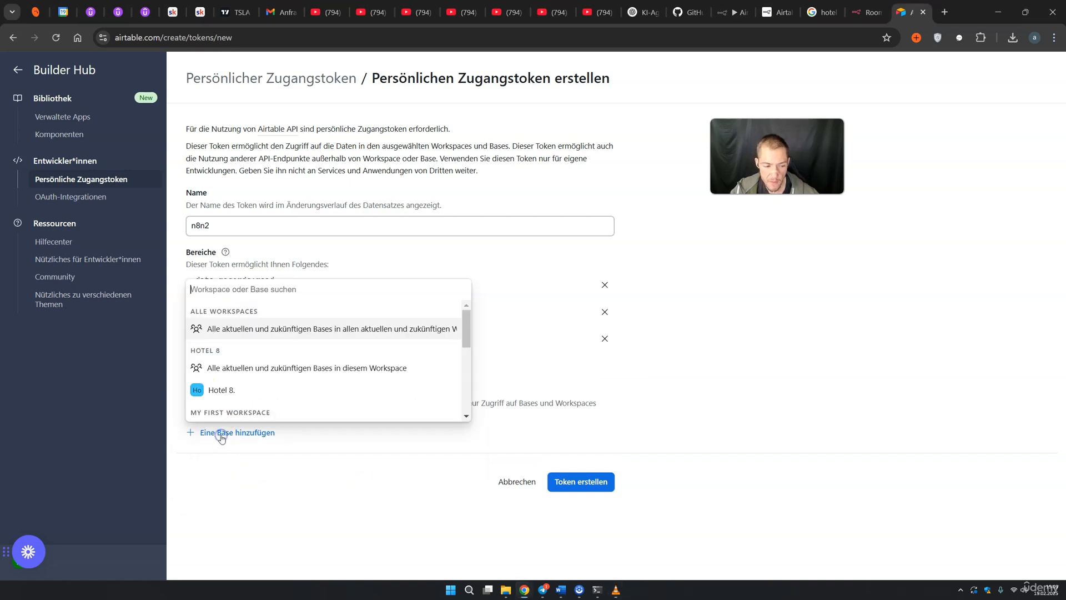
pyautogui.scroll(-6, 261, 377)
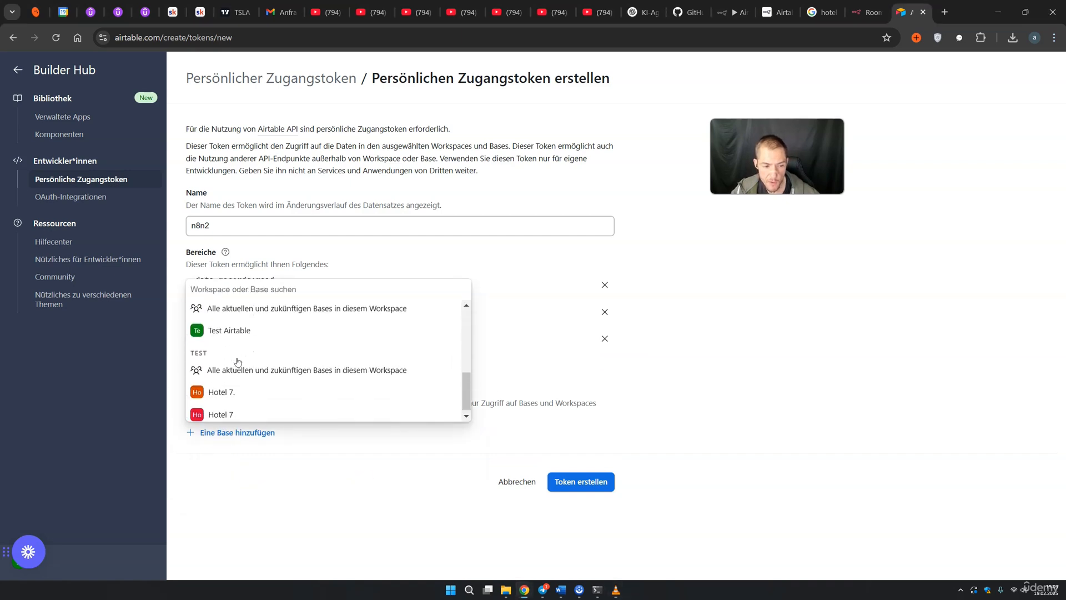
pyautogui.scroll(-1, 244, 400)
pyautogui.click(229, 330)
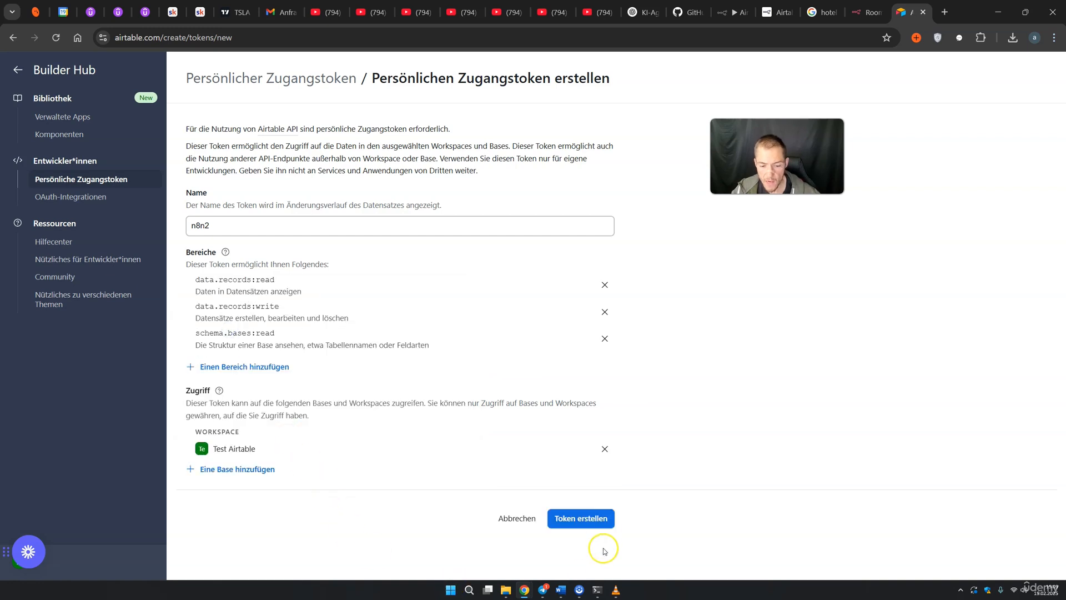
pyautogui.click(596, 525)
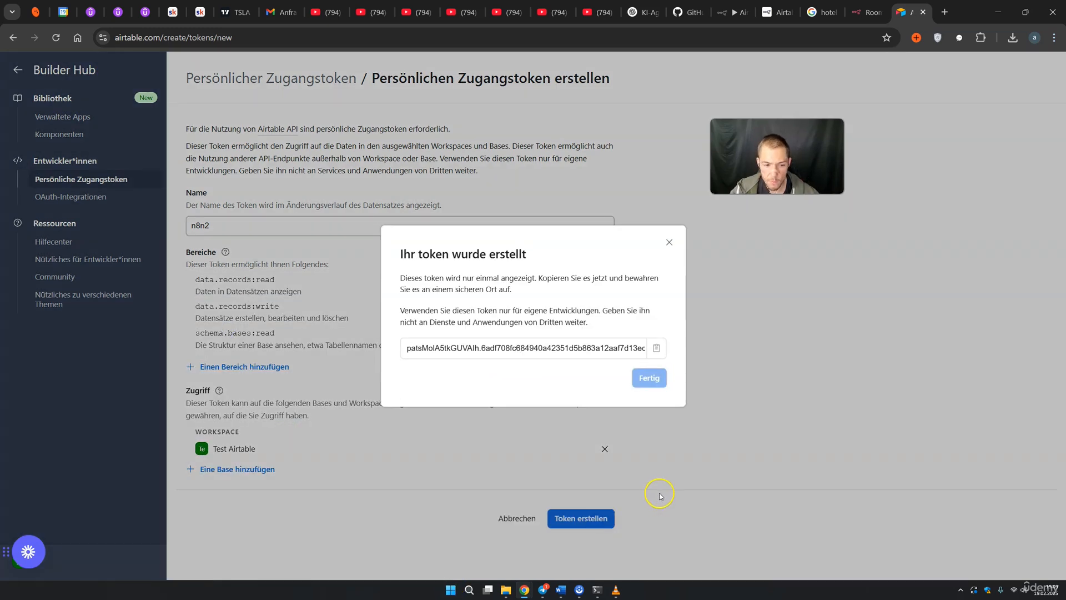
pyautogui.click(657, 350)
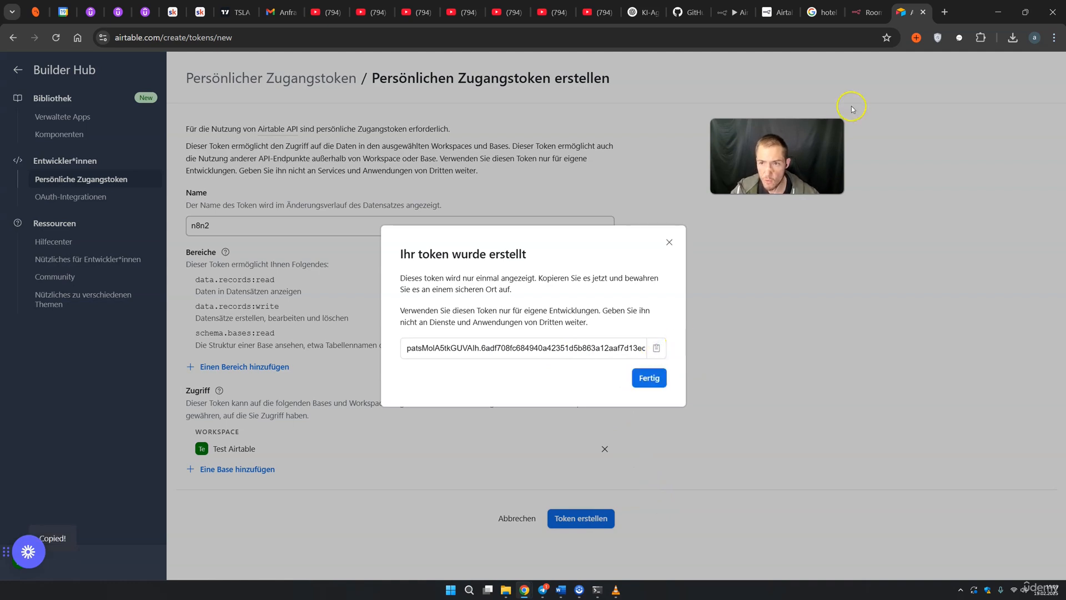
# Return to the n8n credential form, check the required scopes, paste the access token, and save the credential without updating the browser's stored password
pyautogui.click(725, 15)
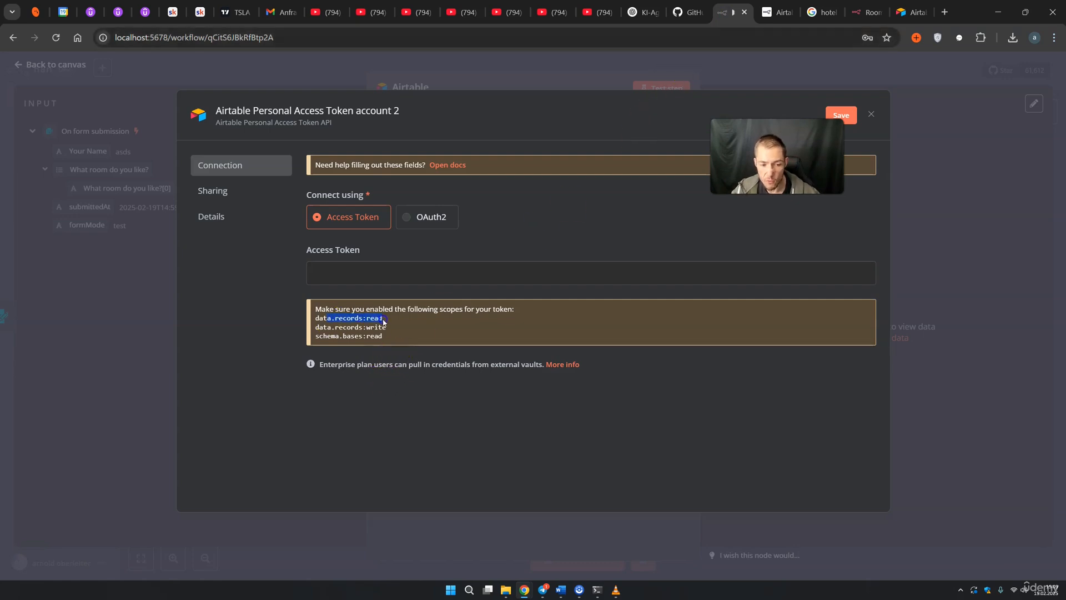
pyautogui.moveTo(335, 326); pyautogui.dragTo(365, 337)
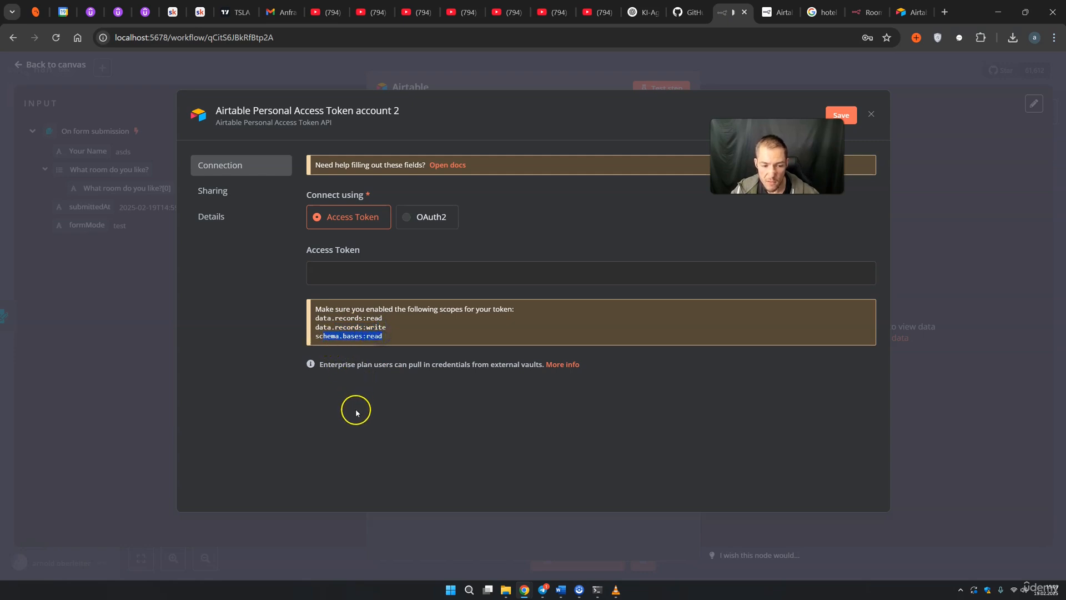
pyautogui.click(341, 276)
pyautogui.hotkey('ctrl', 'v')
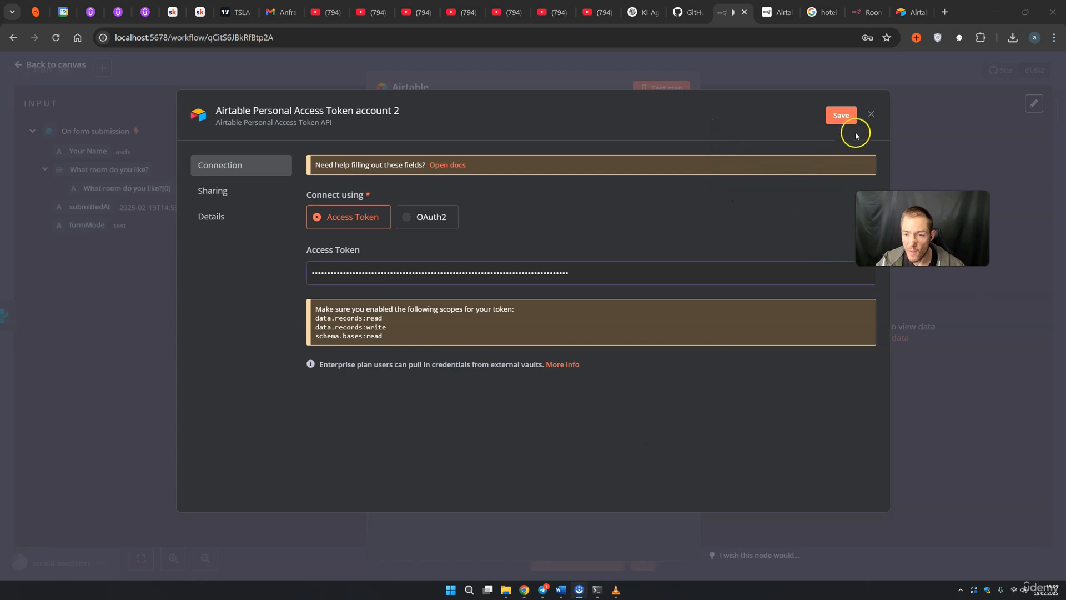
pyautogui.click(842, 117)
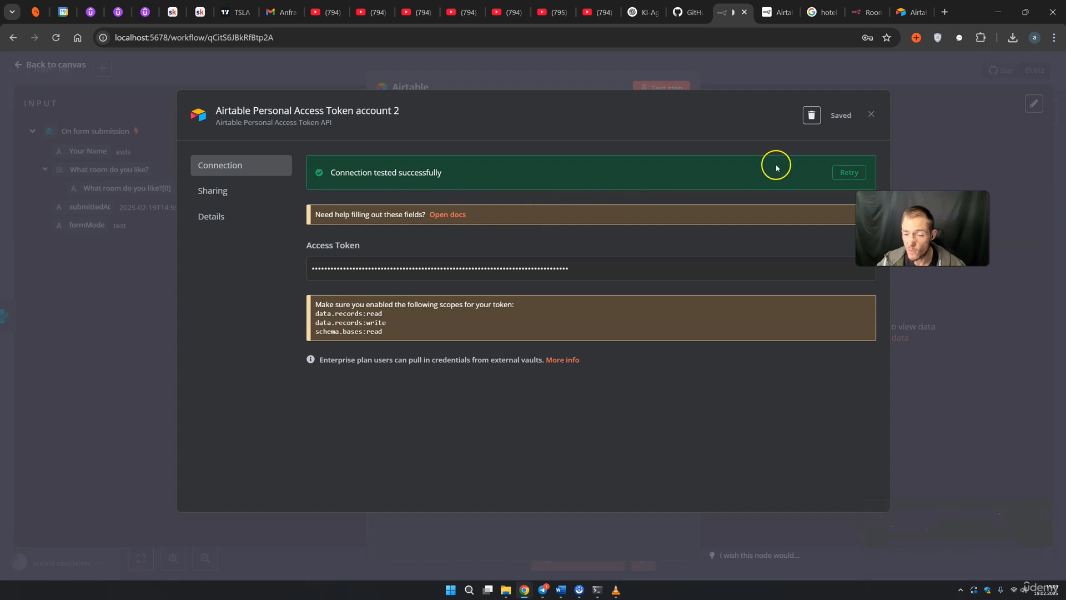
pyautogui.click(871, 115)
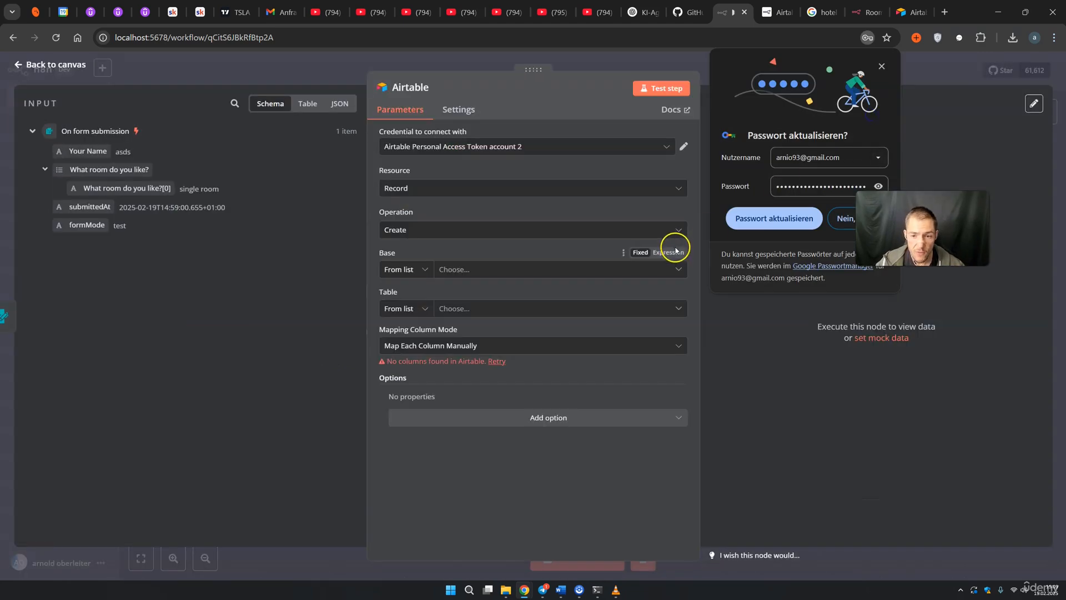
pyautogui.click(882, 66)
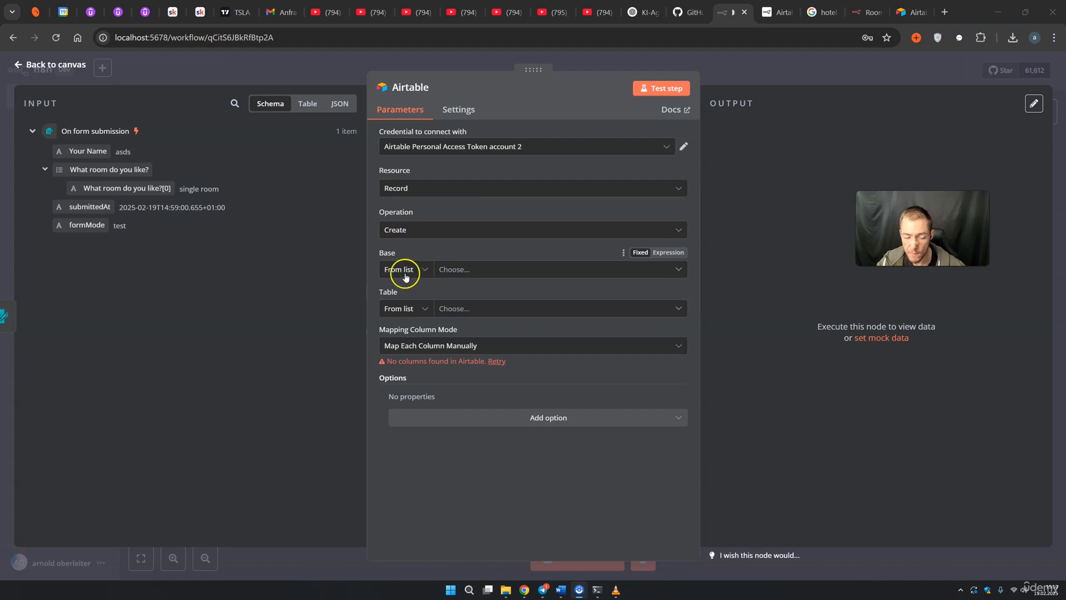
# Set the Airtable node's base to Test Airtable and its table to Table 1
pyautogui.click(458, 274)
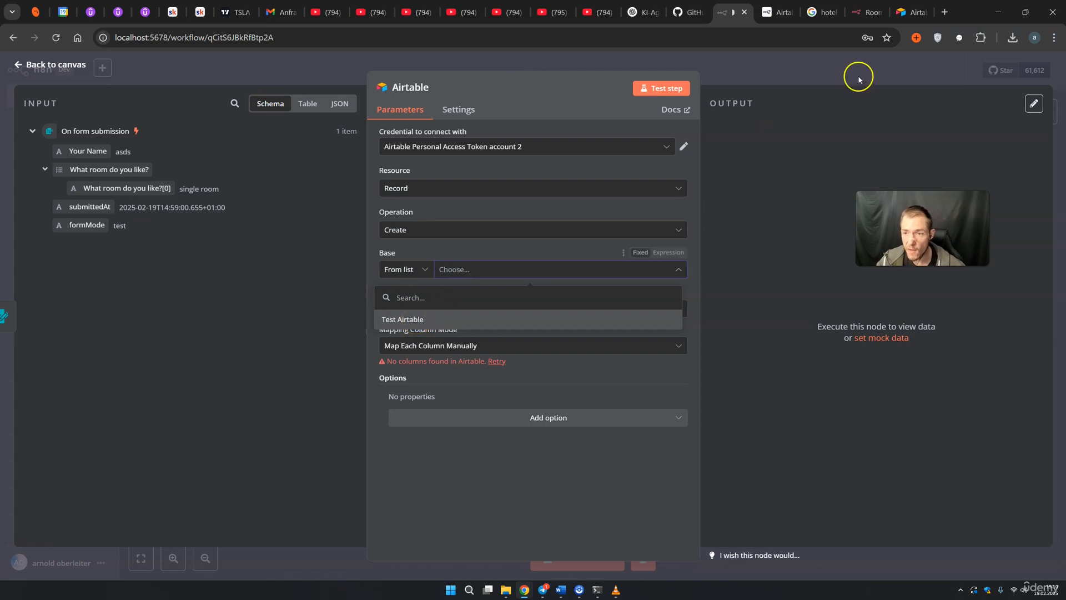
pyautogui.click(407, 321)
pyautogui.click(393, 292)
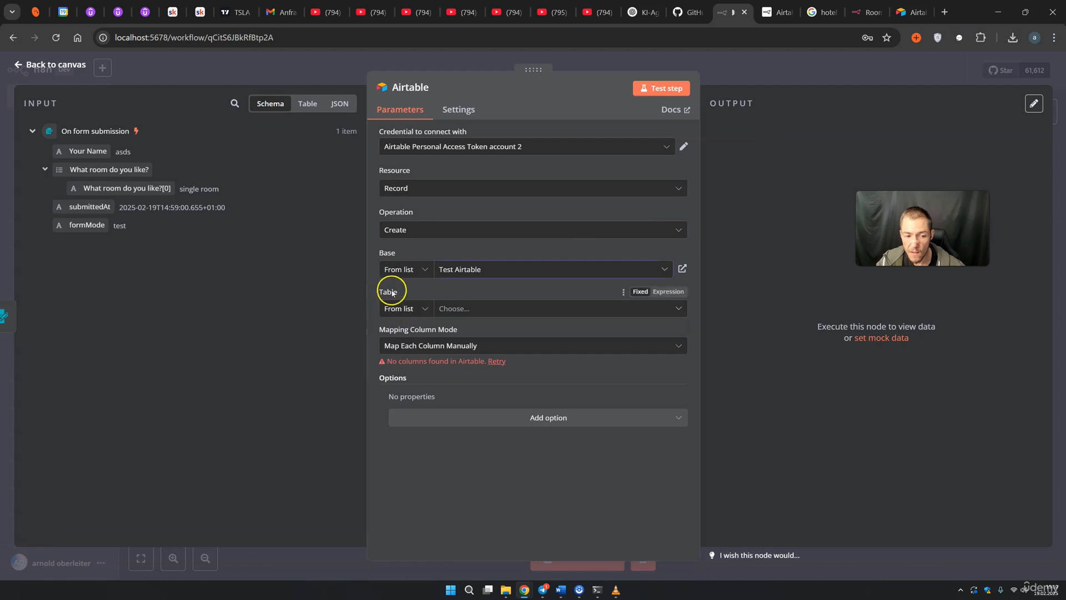
pyautogui.click(481, 308)
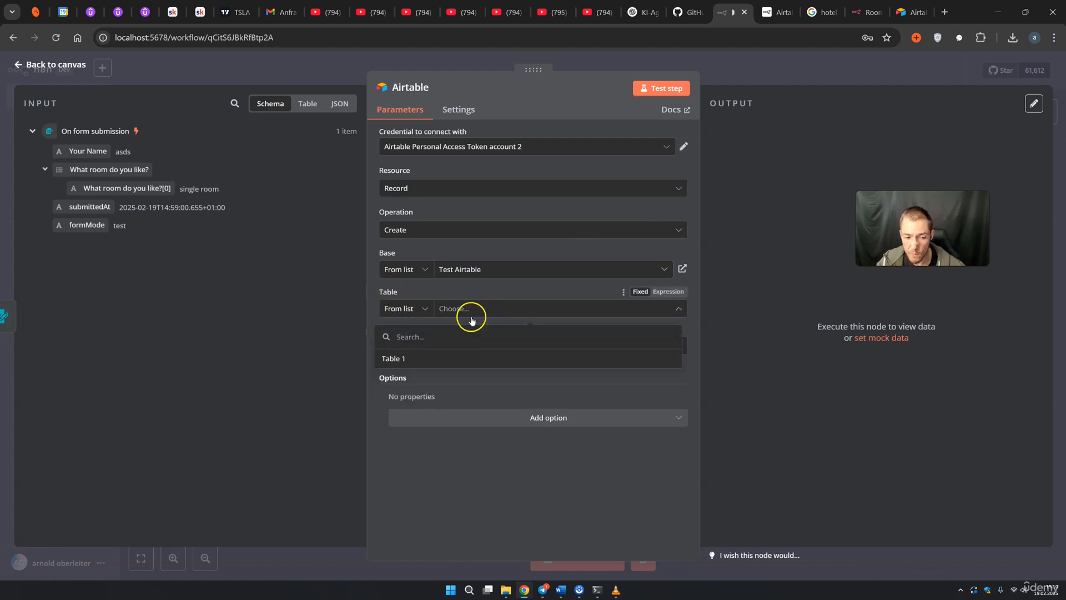
pyautogui.click(405, 359)
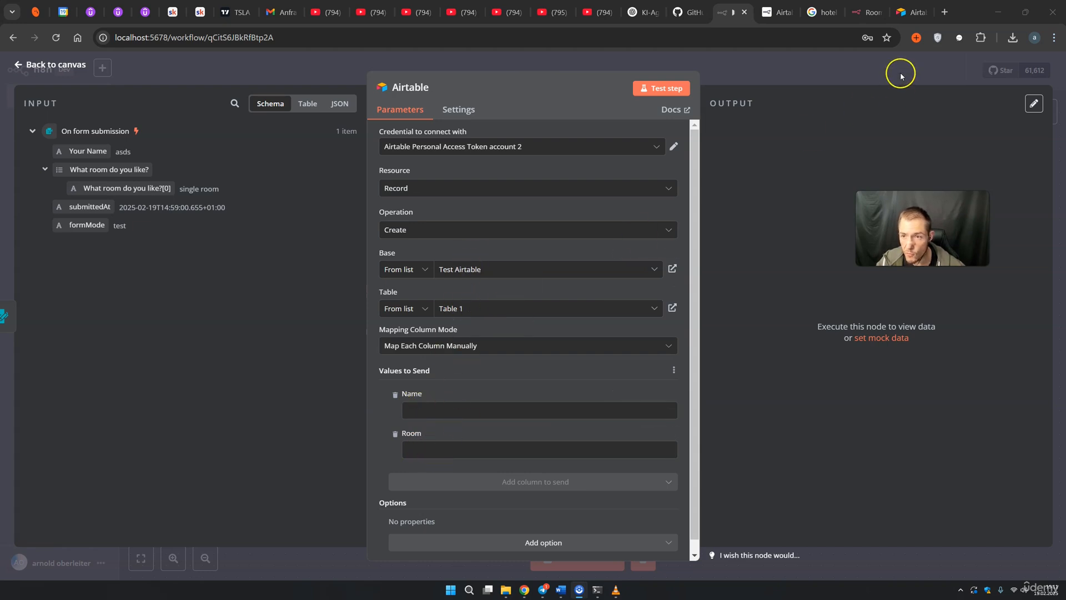
# Reopen the Test Airtable base in Airtable to compare its columns with the node's fields, and return to the n8n workflow
pyautogui.click(901, 12)
pyautogui.click(738, 147)
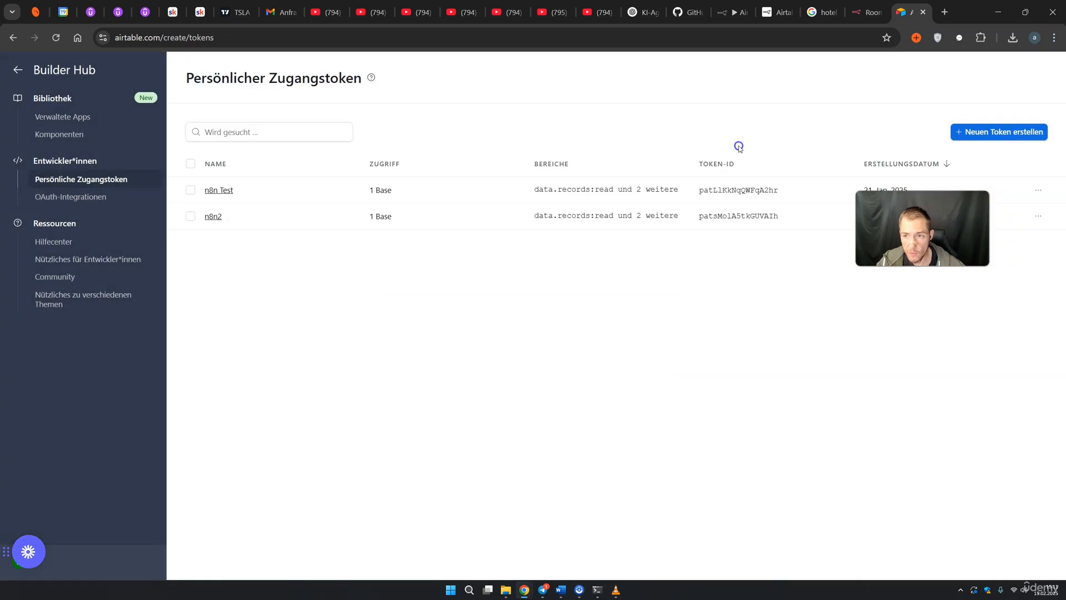
pyautogui.click(18, 69)
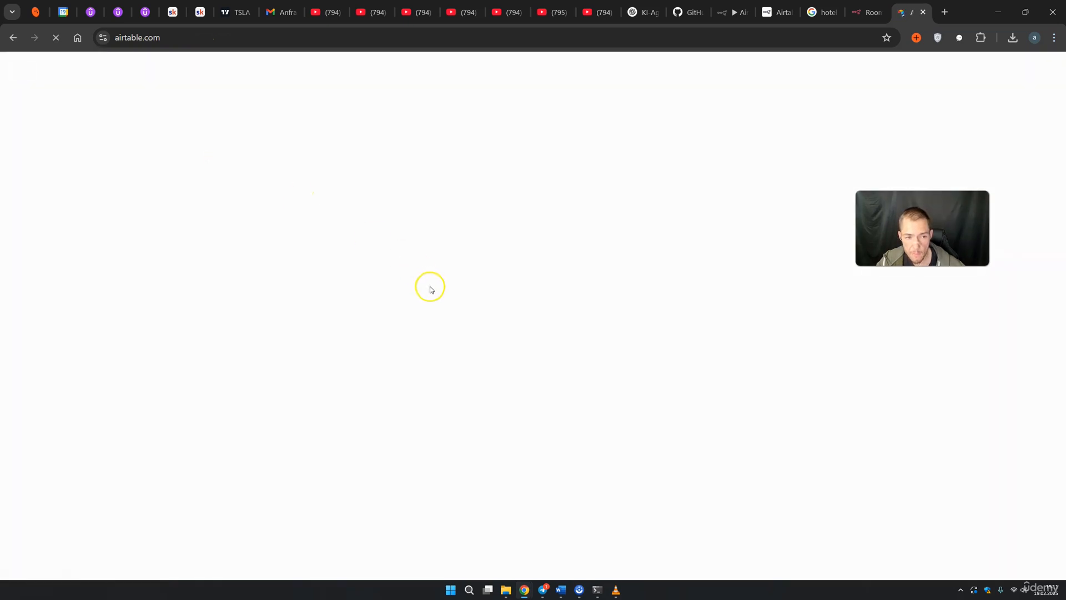
pyautogui.click(305, 345)
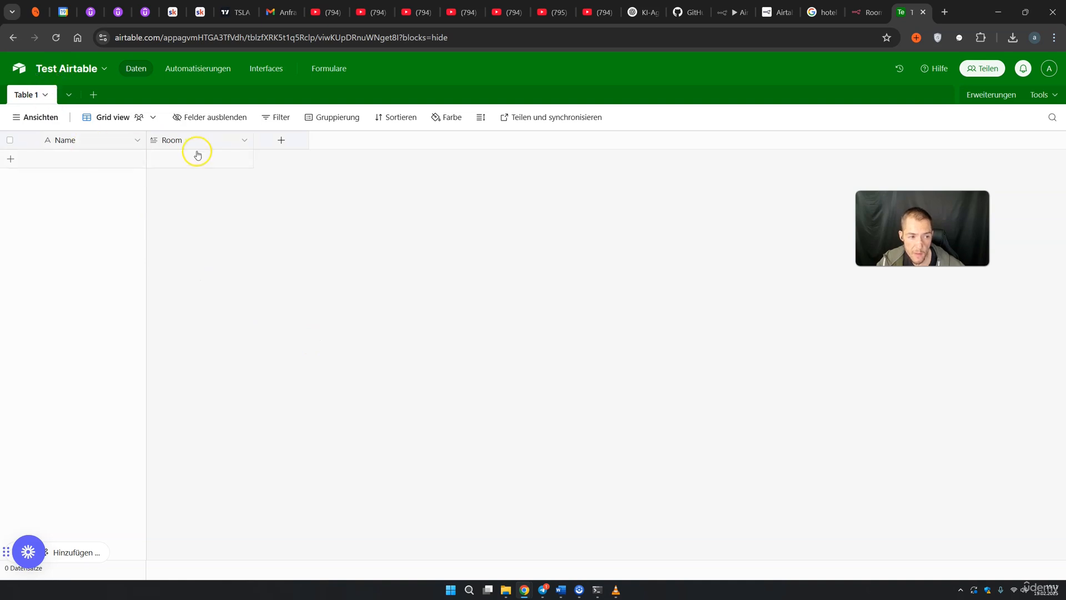
pyautogui.click(733, 12)
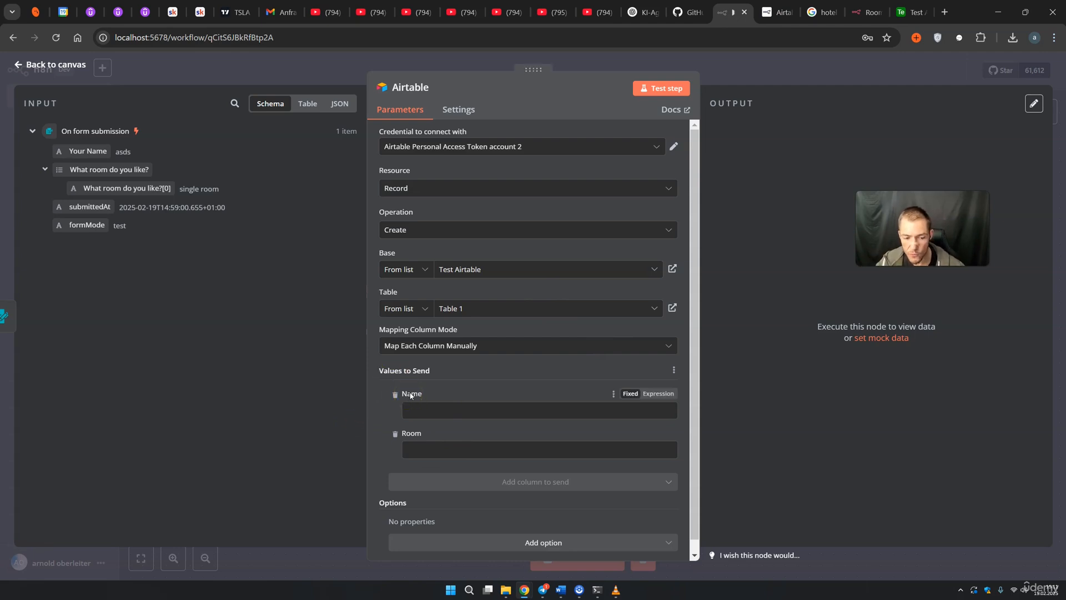
# Map the Name column to the form submission's Your Name field as an expression
pyautogui.click(648, 395)
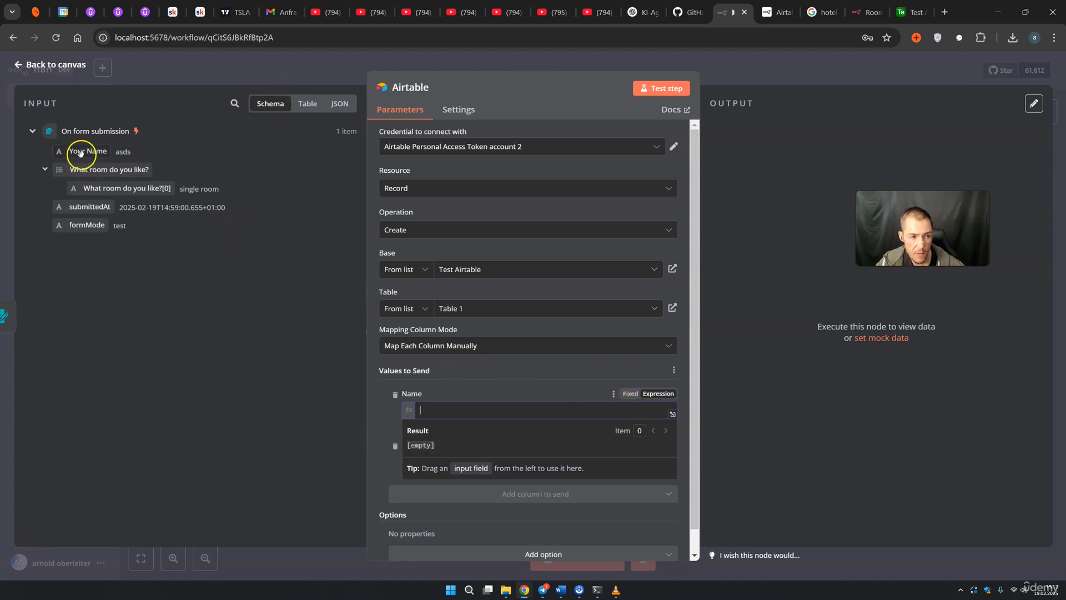
pyautogui.moveTo(80, 153); pyautogui.dragTo(456, 414)
pyautogui.click(276, 400)
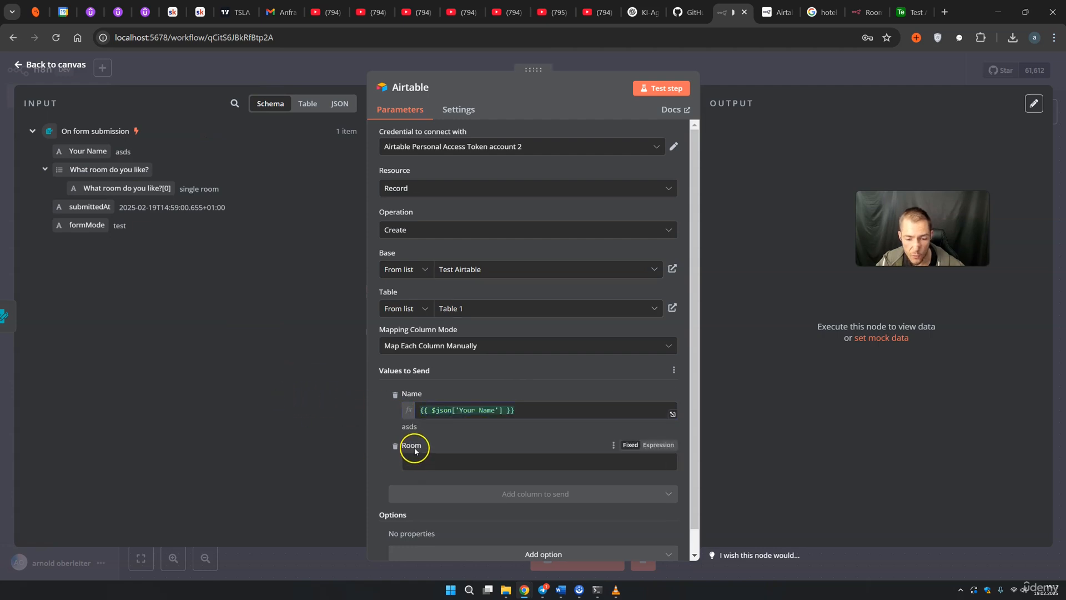
# Map the Room column to the form submission's "What room do you like?[0]" value as an expression
pyautogui.click(658, 445)
pyautogui.click(630, 447)
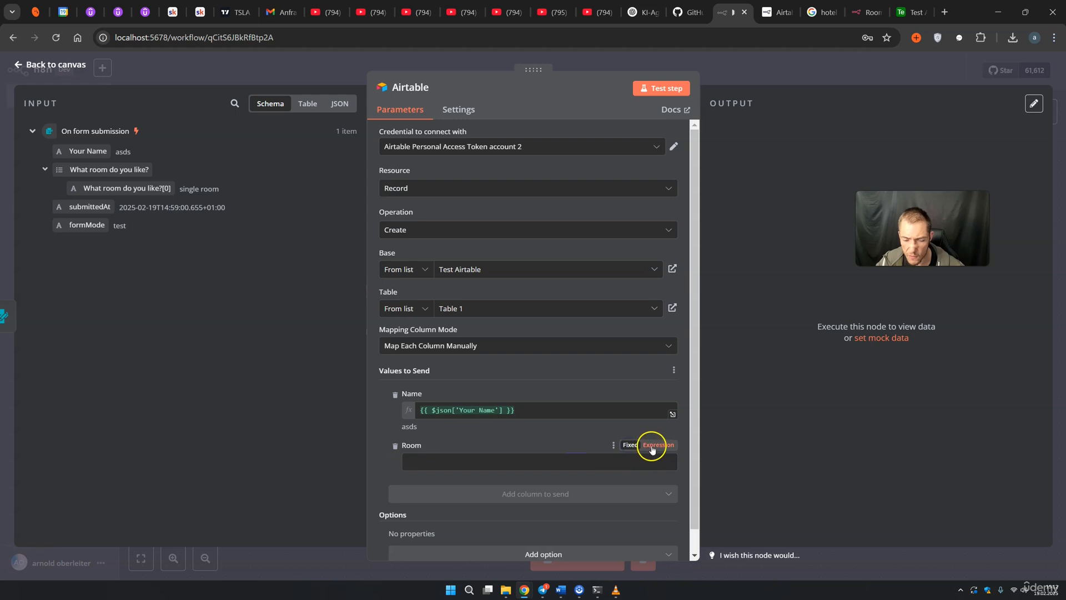
pyautogui.click(653, 448)
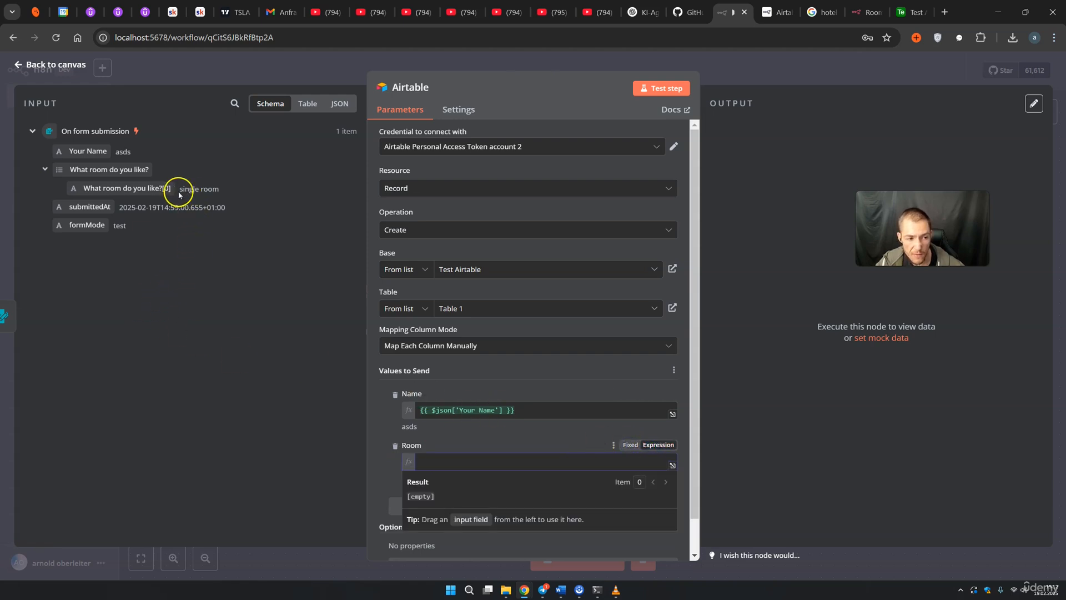
pyautogui.moveTo(106, 190); pyautogui.dragTo(472, 463)
pyautogui.click(218, 441)
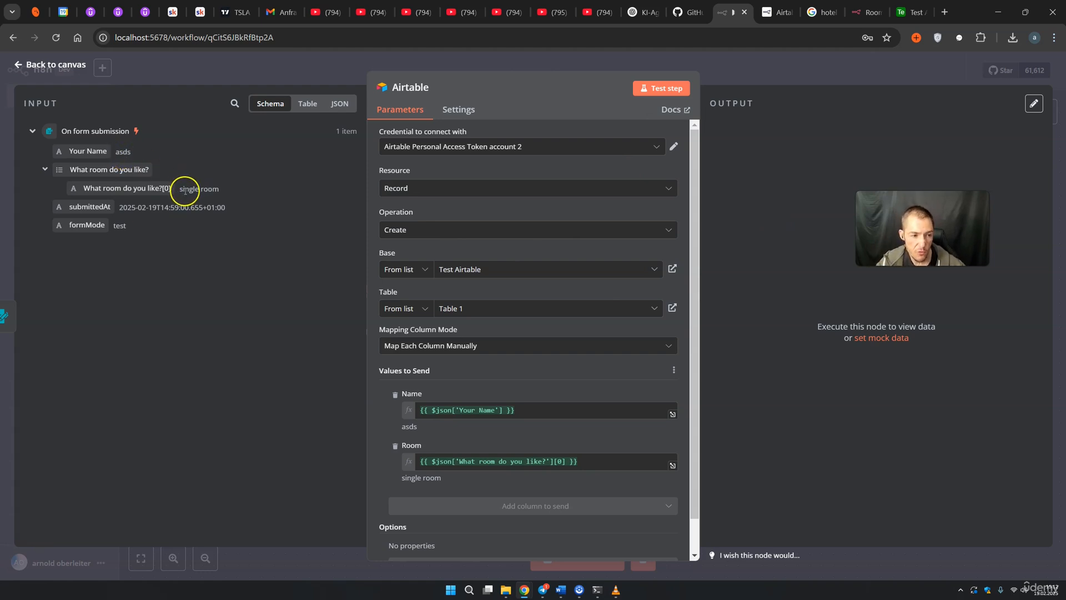
pyautogui.moveTo(179, 189); pyautogui.dragTo(230, 193)
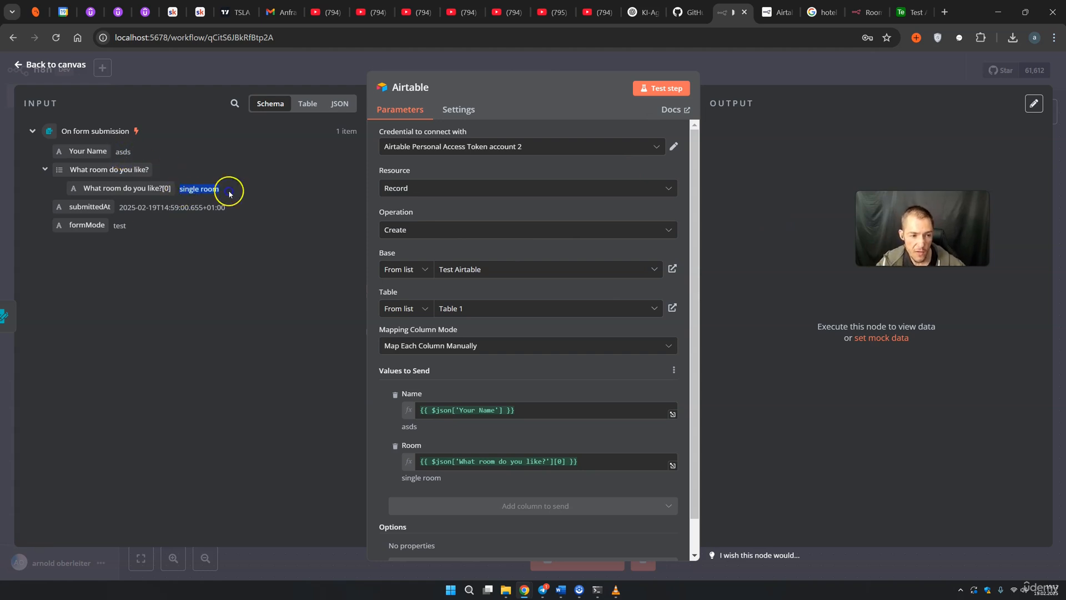
# Test the Airtable node on its own, check its record in the Test Airtable base, and return to the workflow canvas
pyautogui.click(666, 90)
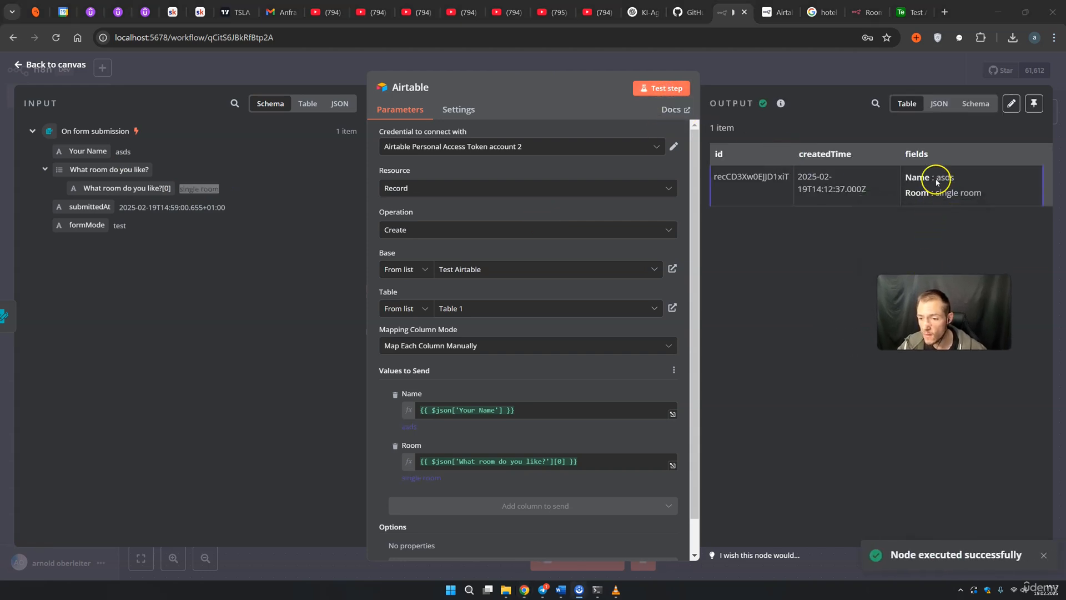
pyautogui.moveTo(937, 180); pyautogui.dragTo(944, 178)
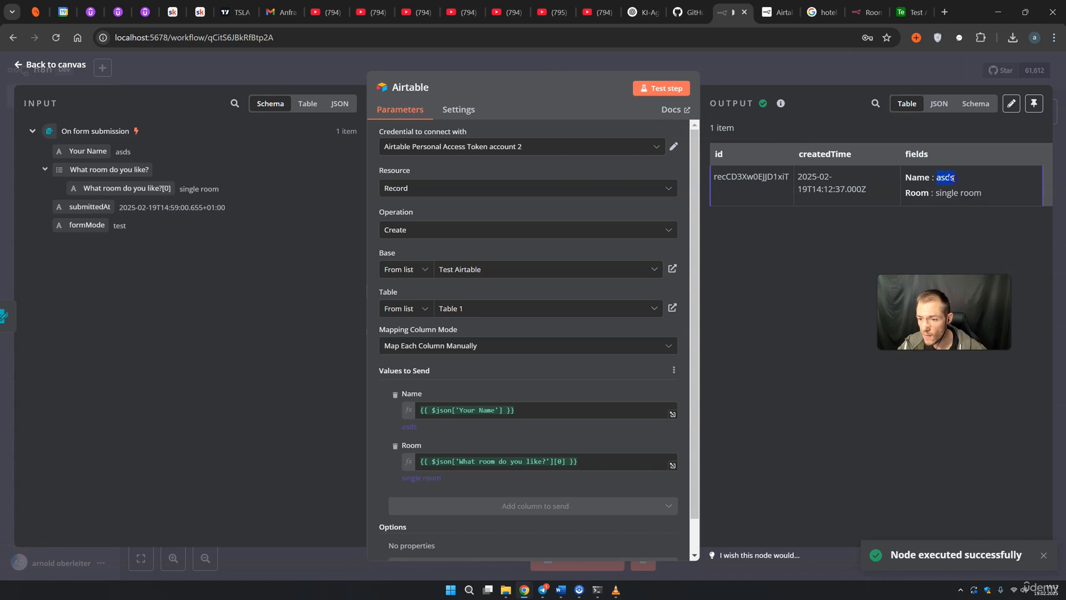
pyautogui.click(904, 12)
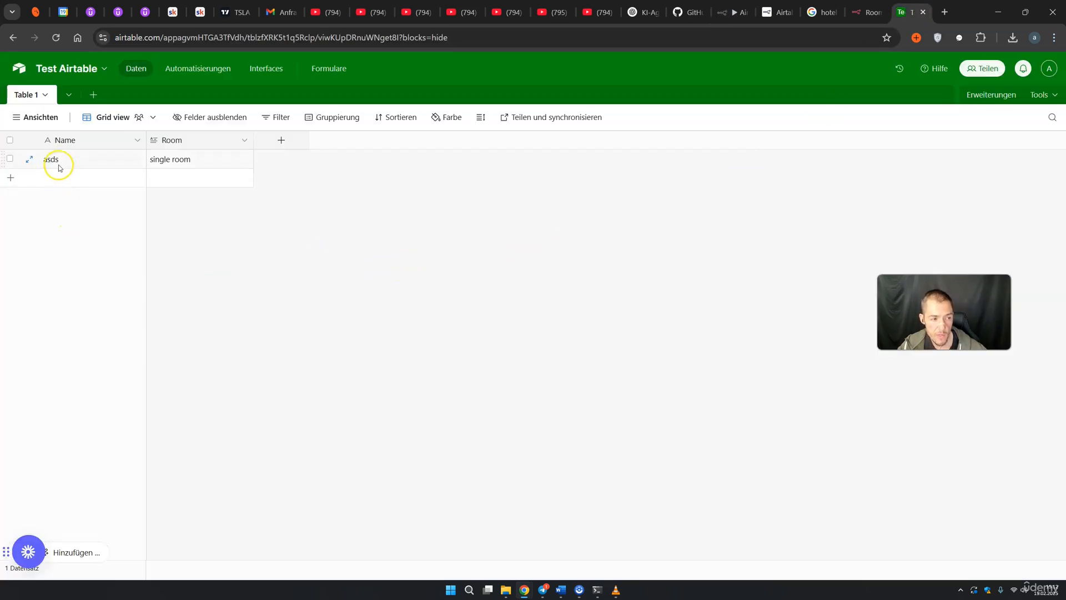
pyautogui.click(729, 12)
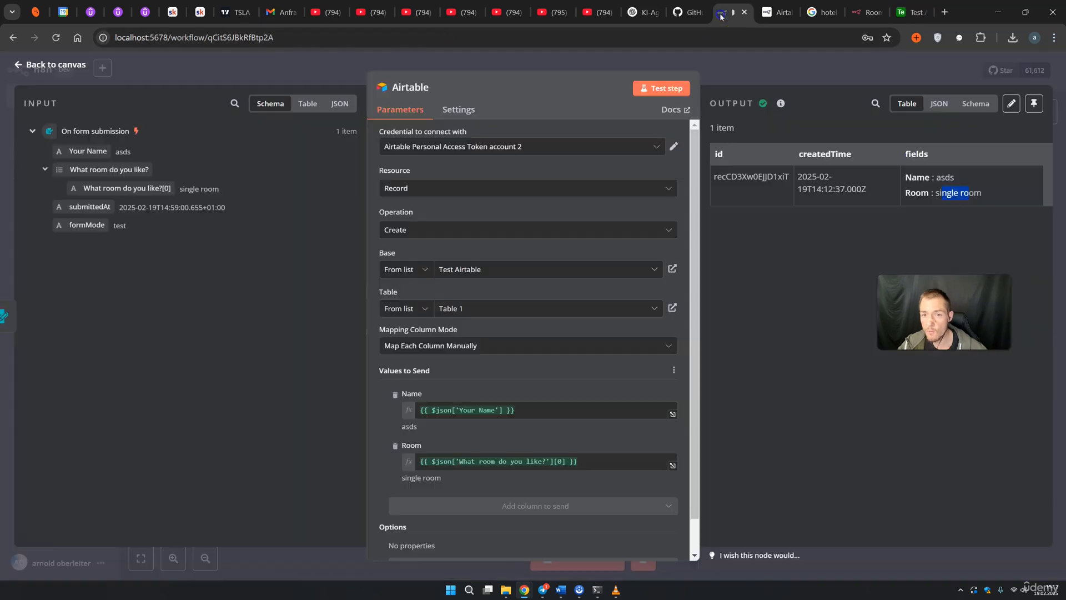
pyautogui.click(713, 82)
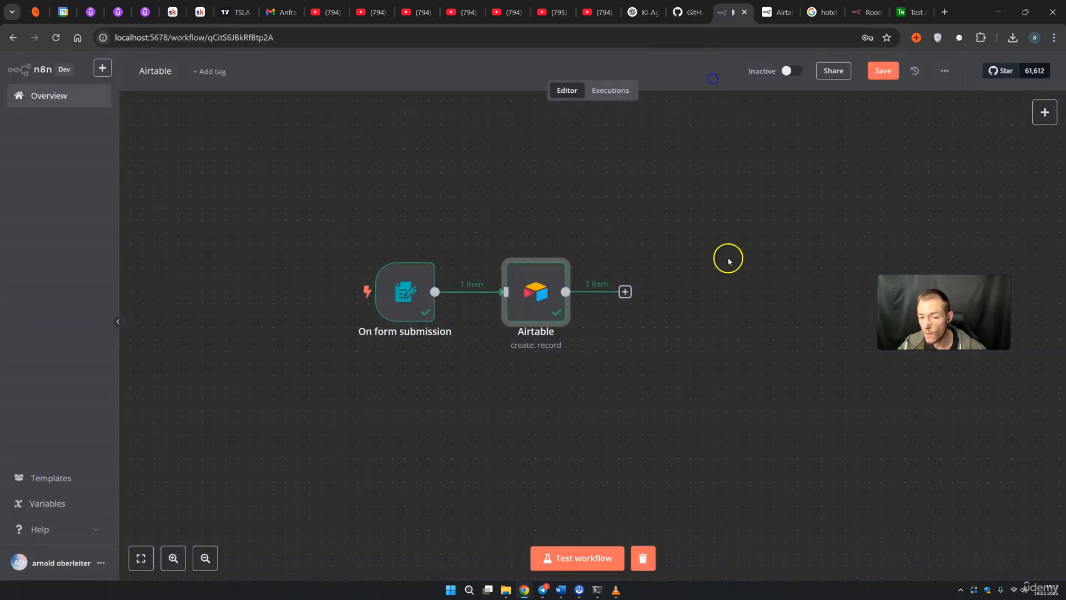
# Run the whole workflow in test mode and submit the form with a first name and the deluxe room option
pyautogui.click(591, 558)
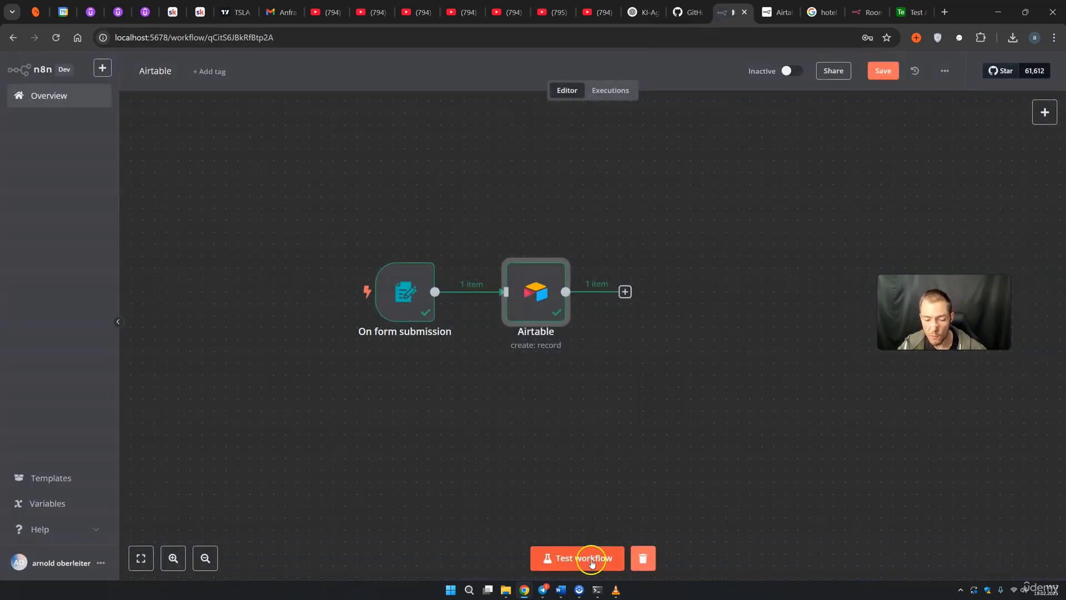
pyautogui.click(434, 205)
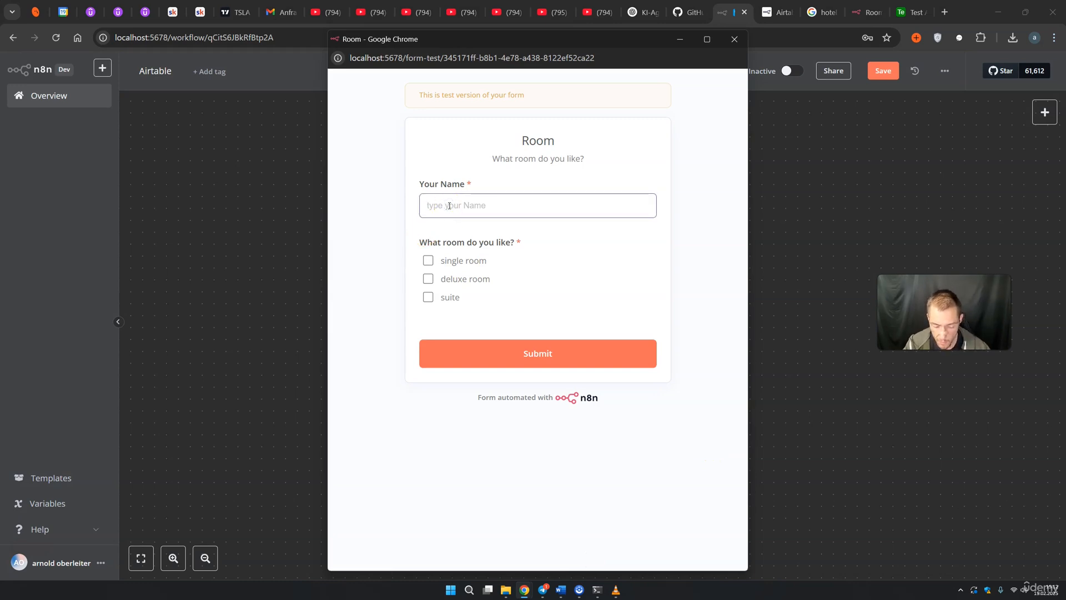
pyautogui.write('John')
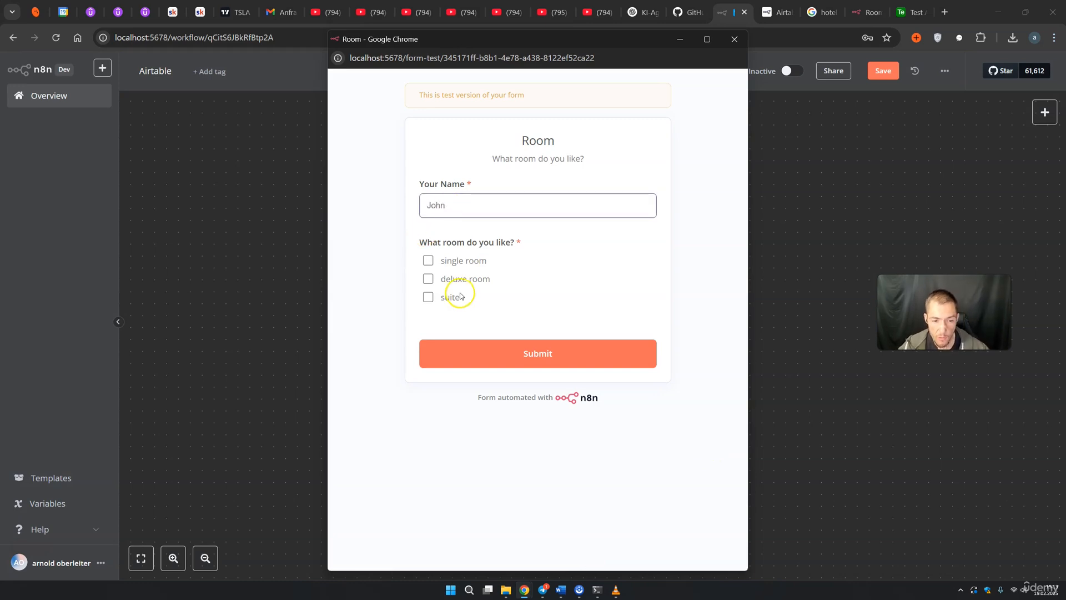
pyautogui.click(429, 279)
pyautogui.click(607, 368)
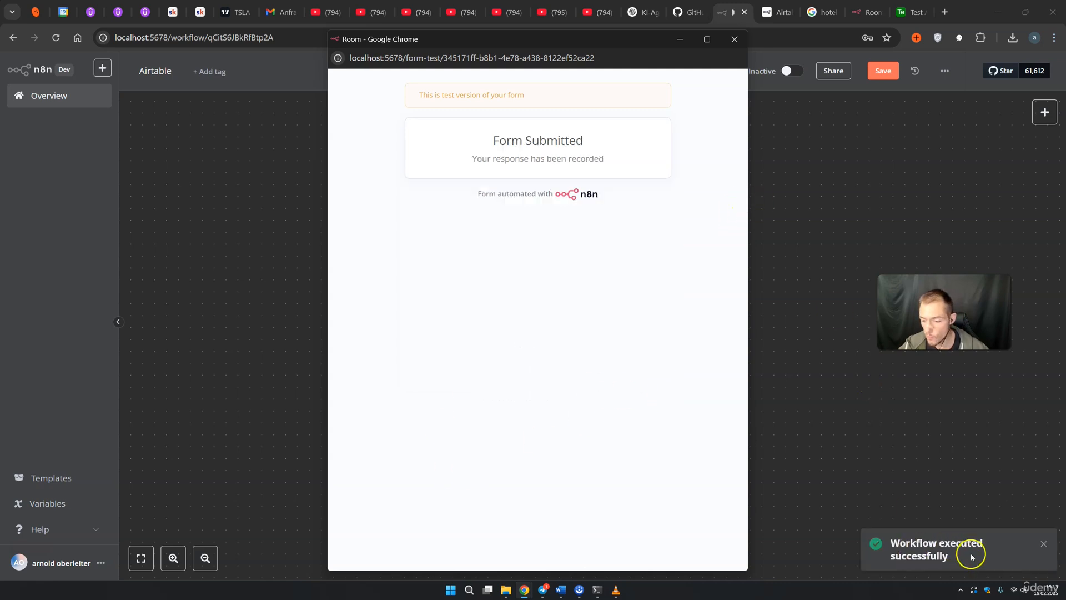
pyautogui.click(734, 39)
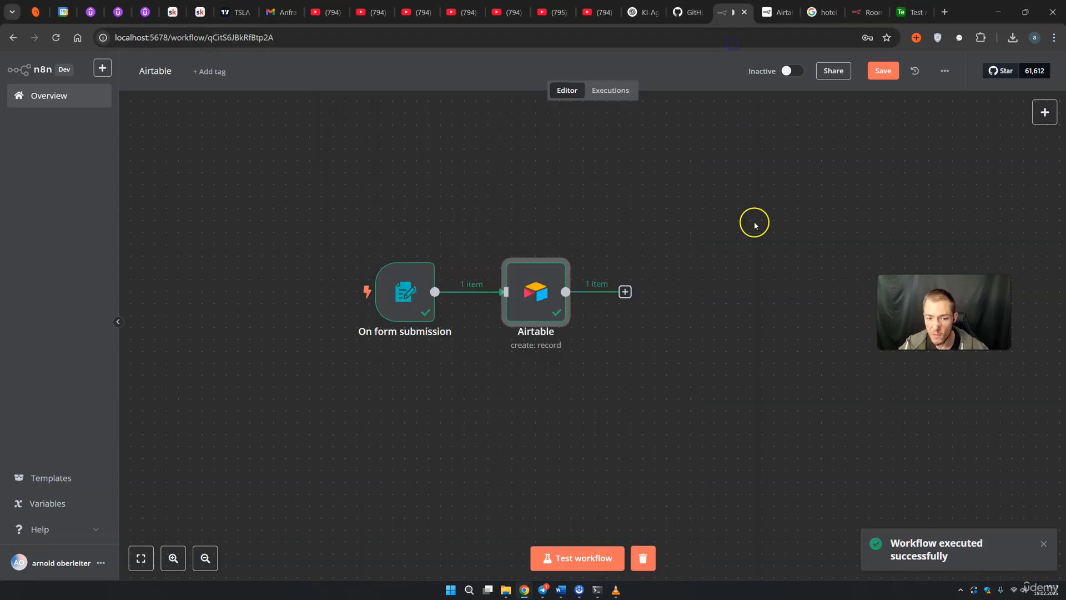
# Examine the submitted name and room in the form trigger's output and in the Airtable node's input and output
pyautogui.doubleClick(405, 294)
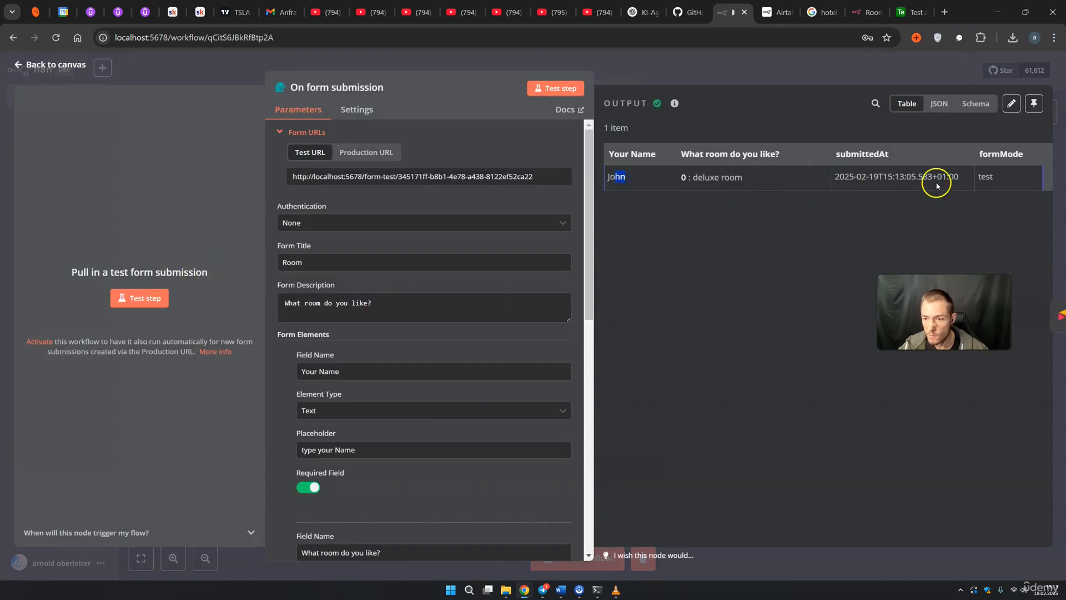
pyautogui.click(714, 89)
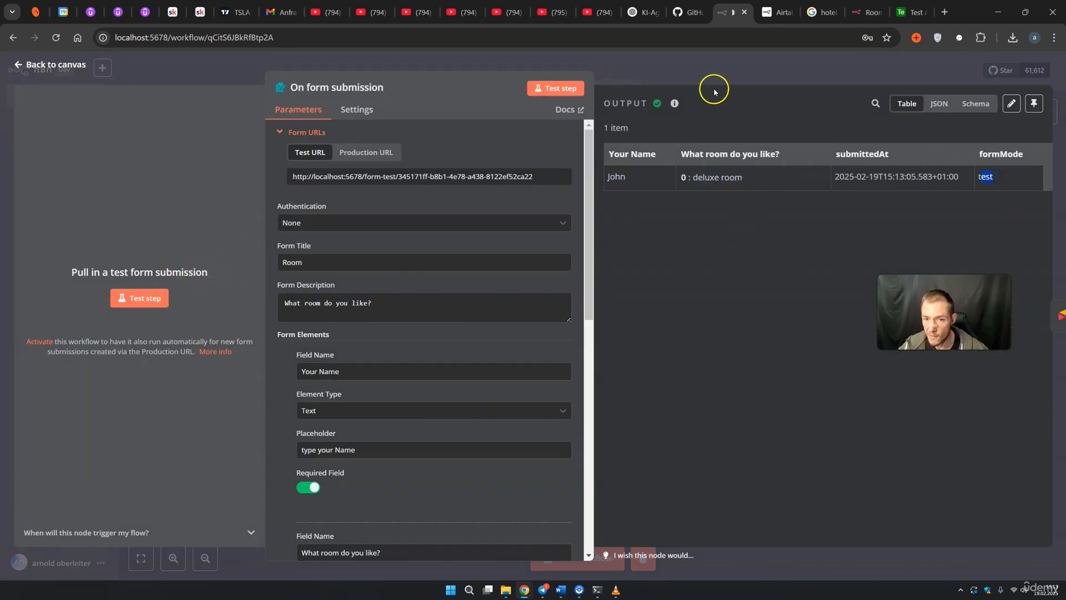
pyautogui.doubleClick(535, 277)
pyautogui.click(339, 252)
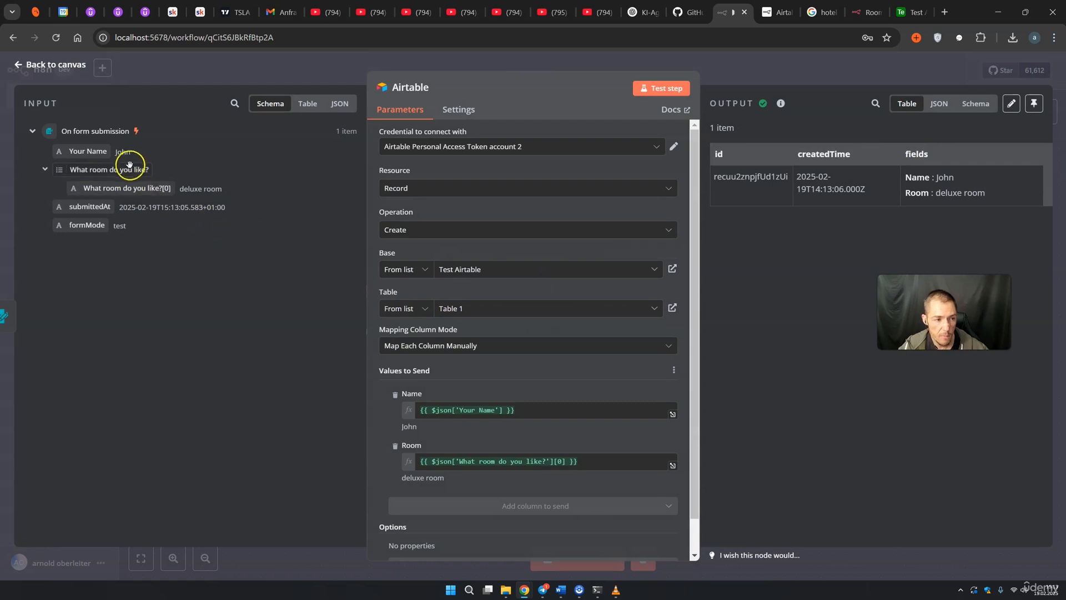
pyautogui.doubleClick(212, 189)
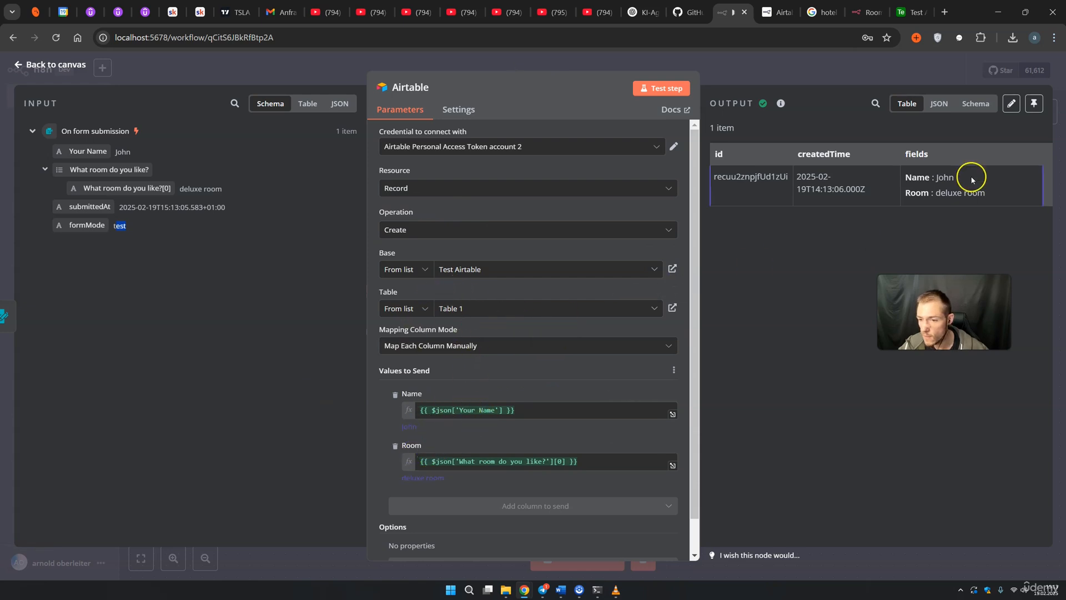
# Check Table 1 of the Test Airtable base for the deluxe room record and return to the workflow canvas
pyautogui.click(905, 12)
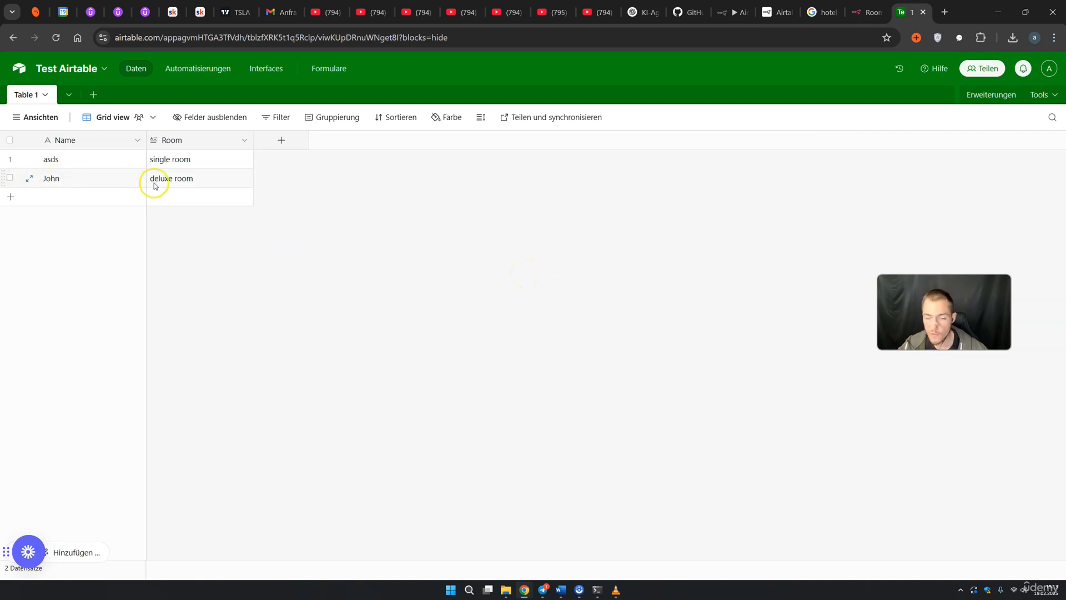
pyautogui.click(725, 13)
pyautogui.click(758, 77)
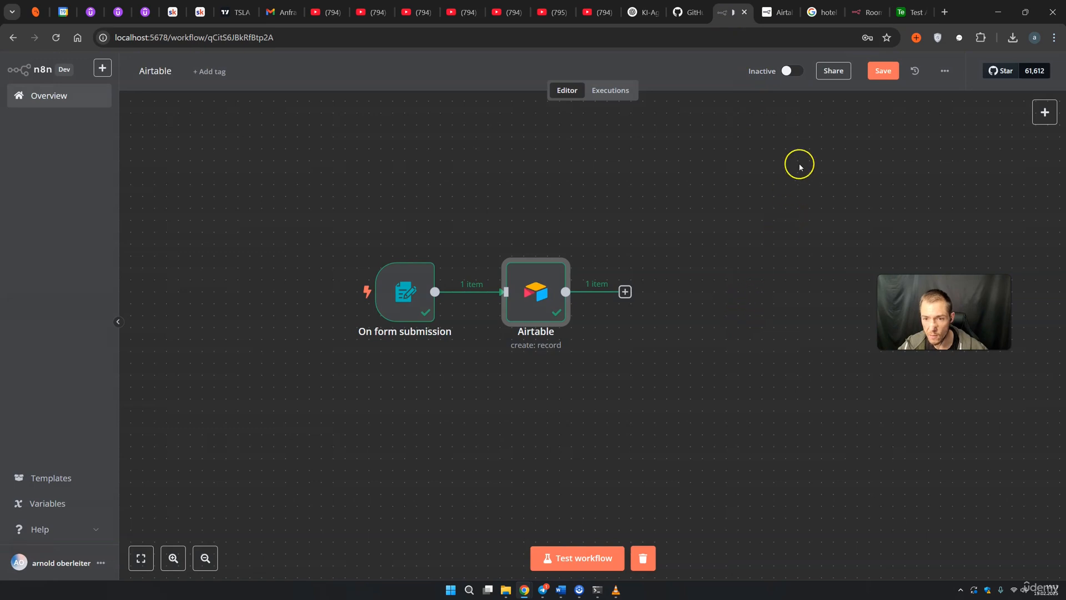
# Activate the workflow and copy the form trigger's production URL
pyautogui.click(791, 71)
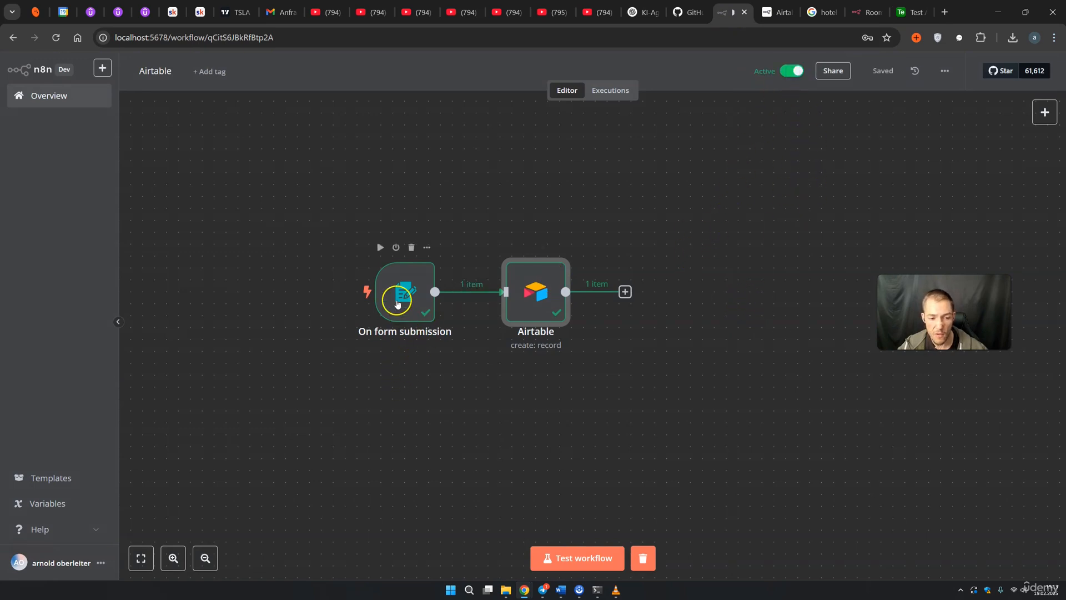
pyautogui.doubleClick(402, 299)
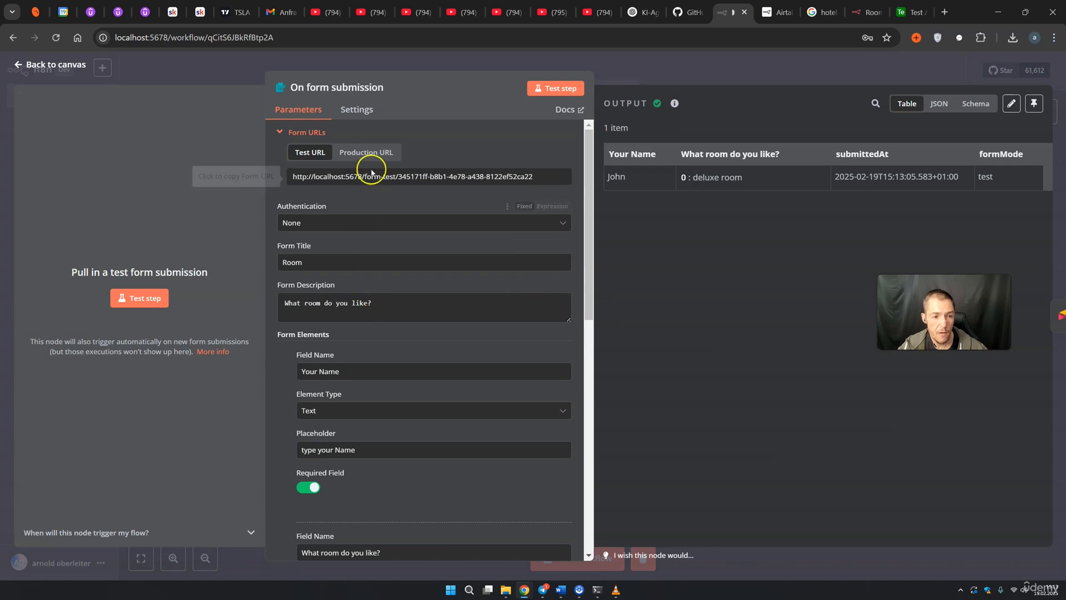
pyautogui.click(366, 152)
pyautogui.moveTo(528, 179); pyautogui.dragTo(282, 178)
pyautogui.moveTo(523, 182); pyautogui.dragTo(305, 181)
pyautogui.hotkey('ctrl', 'c')
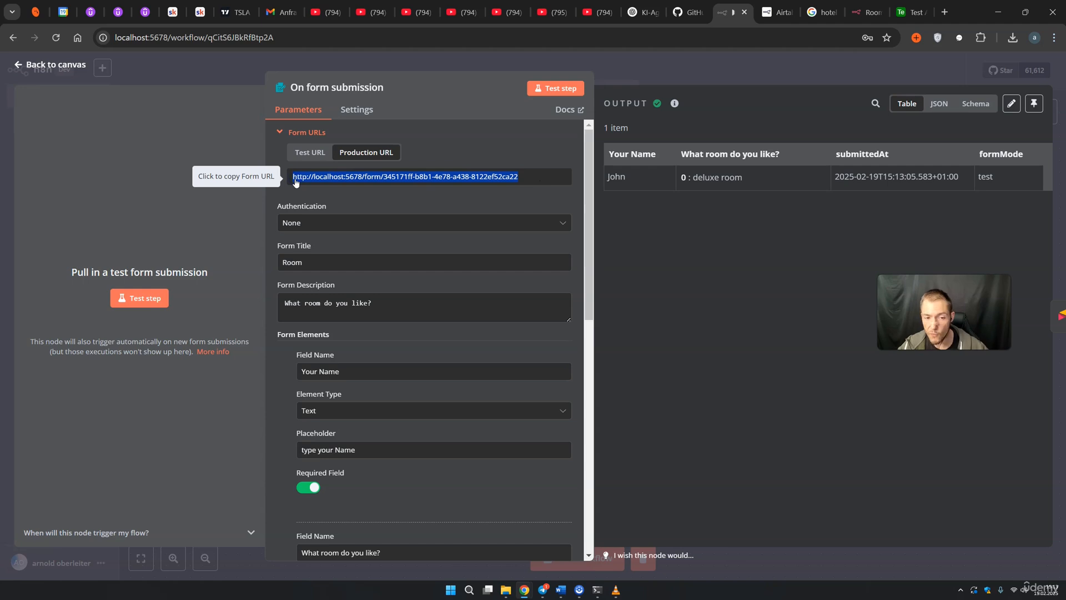
pyautogui.click(725, 73)
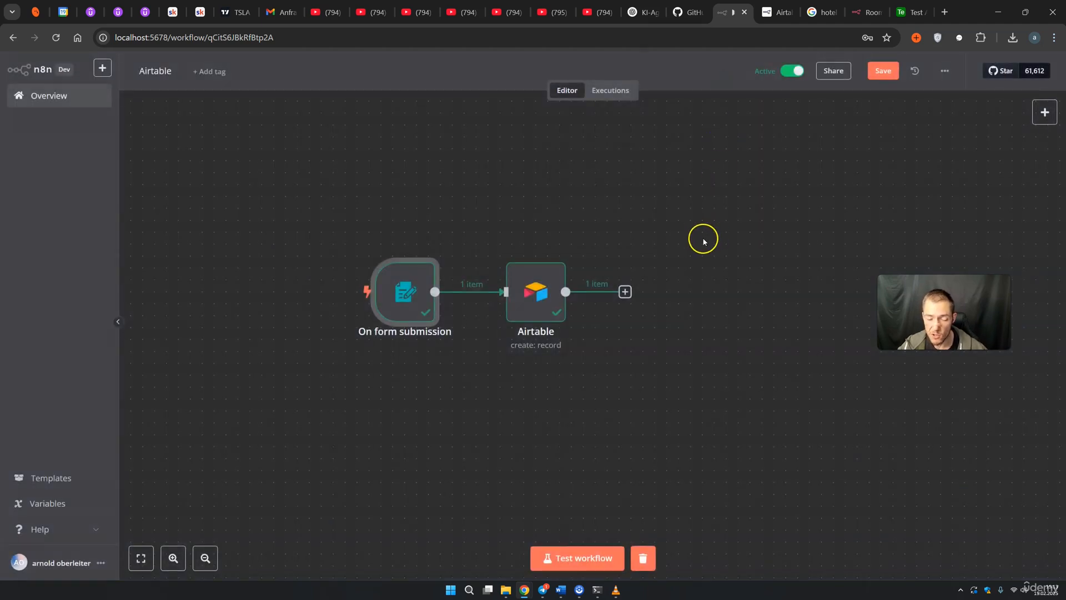
# Open the production form in a new browser tab and submit it with a first name and the suite option
pyautogui.click(945, 12)
pyautogui.hotkey('ctrl', 'v')
pyautogui.press('Return')
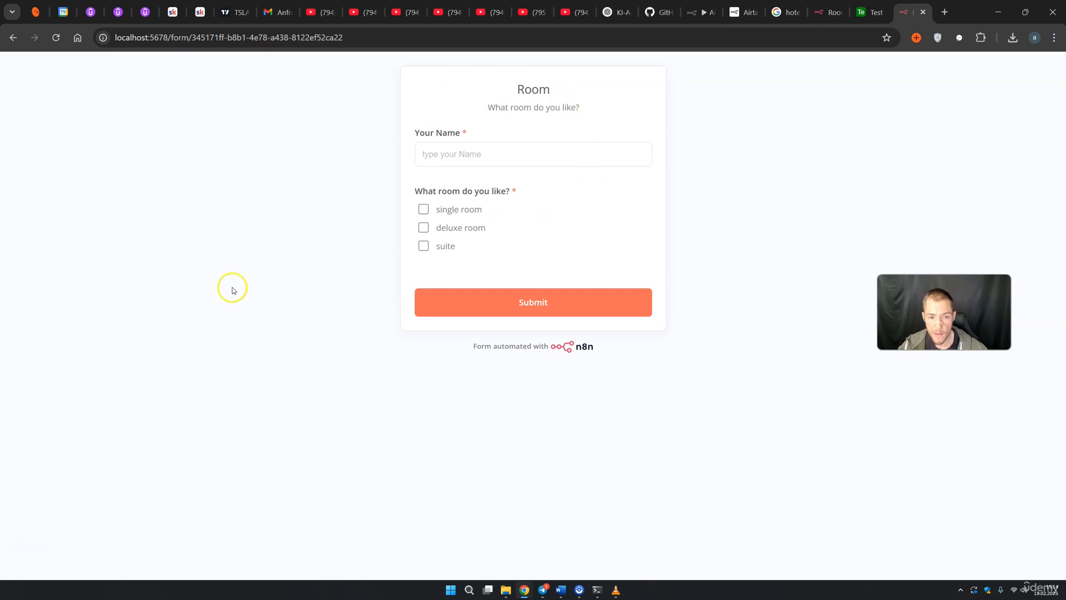
pyautogui.click(439, 158)
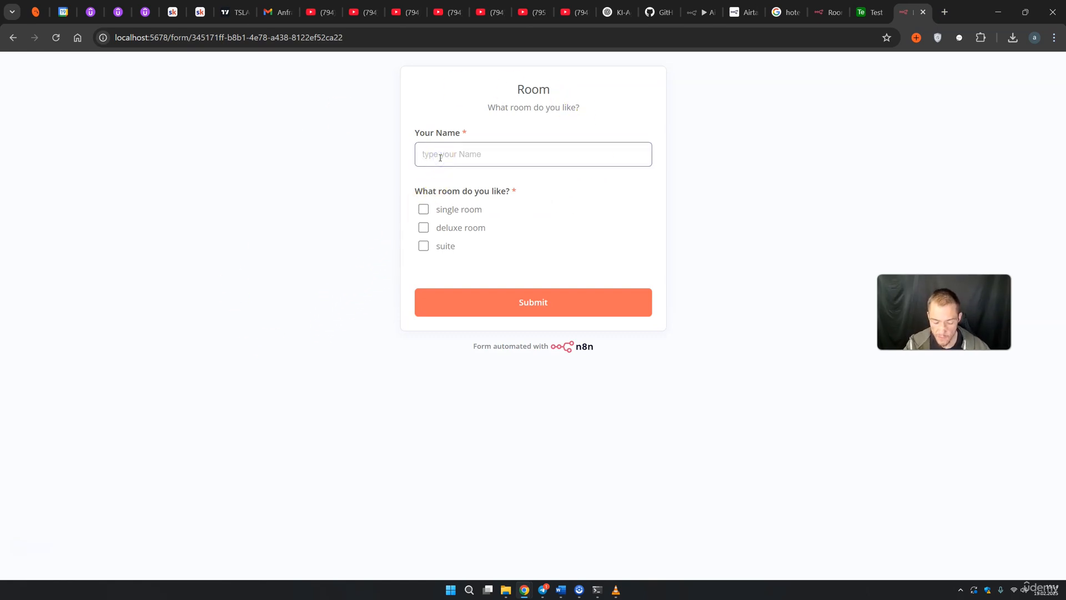
pyautogui.click(421, 247)
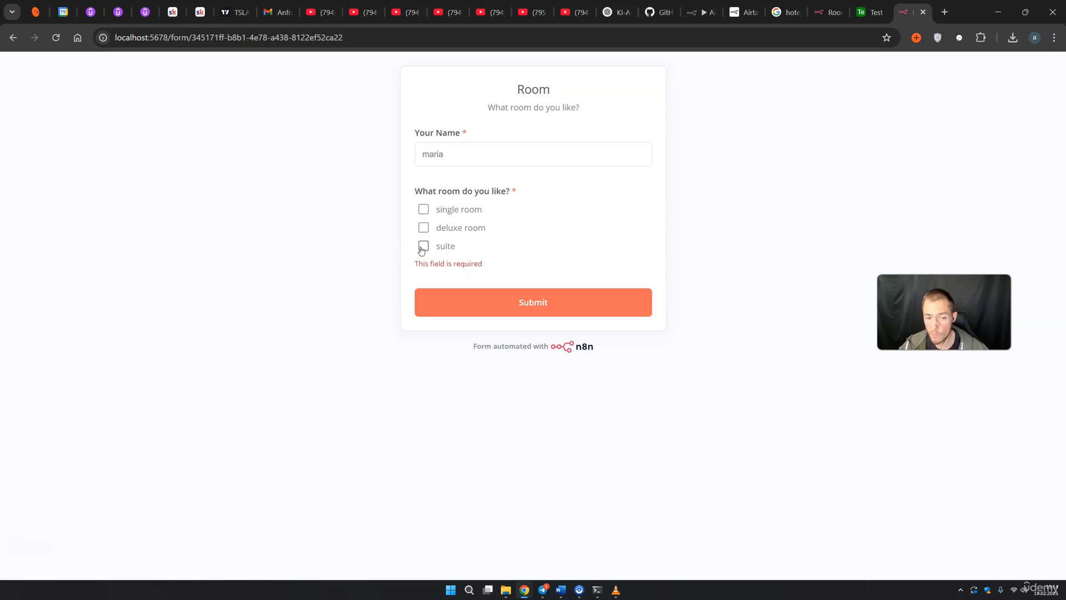
pyautogui.click(554, 315)
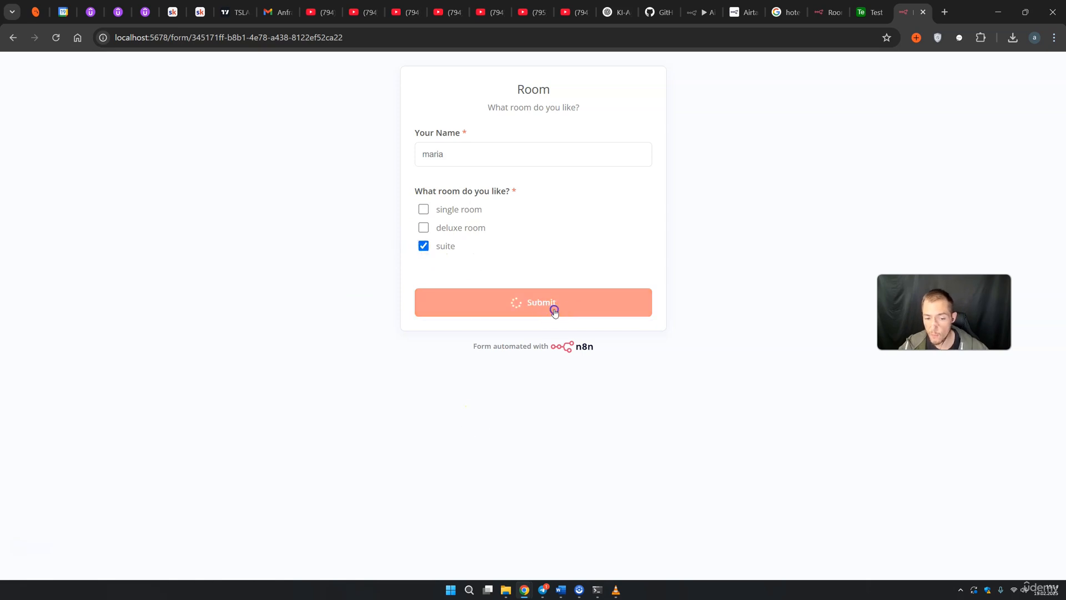
pyautogui.moveTo(477, 107); pyautogui.dragTo(540, 108)
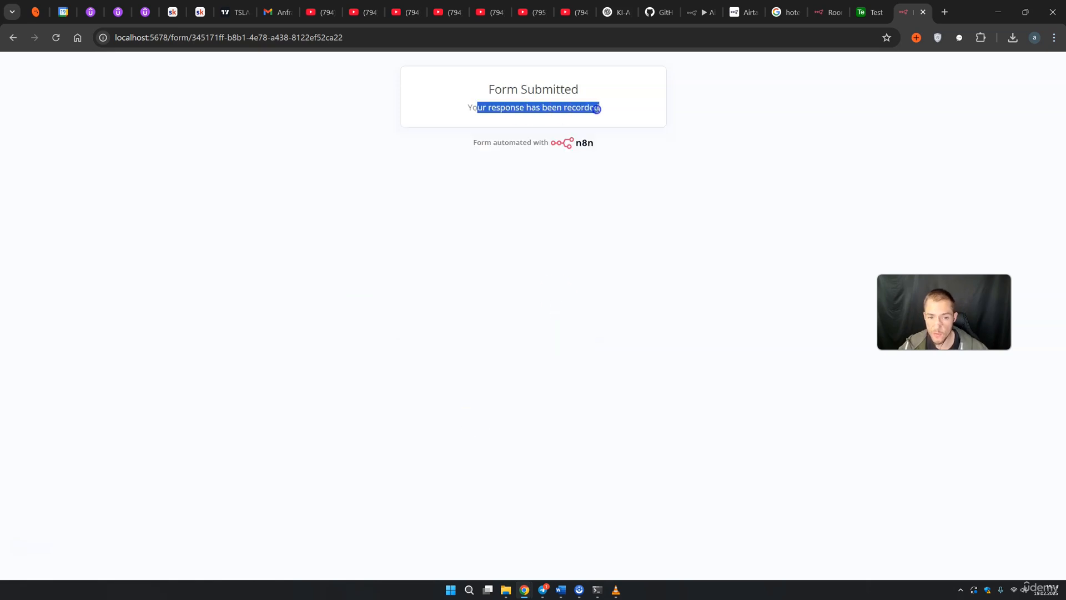
# Check the Name and Room values of the suite record in the Test Airtable base and return to the n8n workflow
pyautogui.click(863, 16)
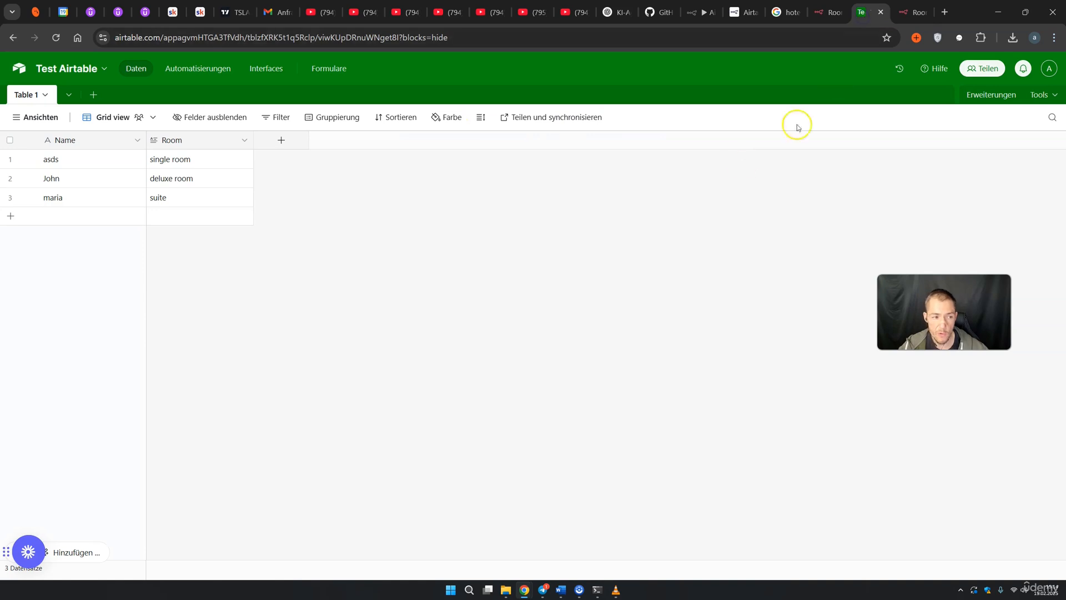
pyautogui.click(89, 199)
pyautogui.click(197, 198)
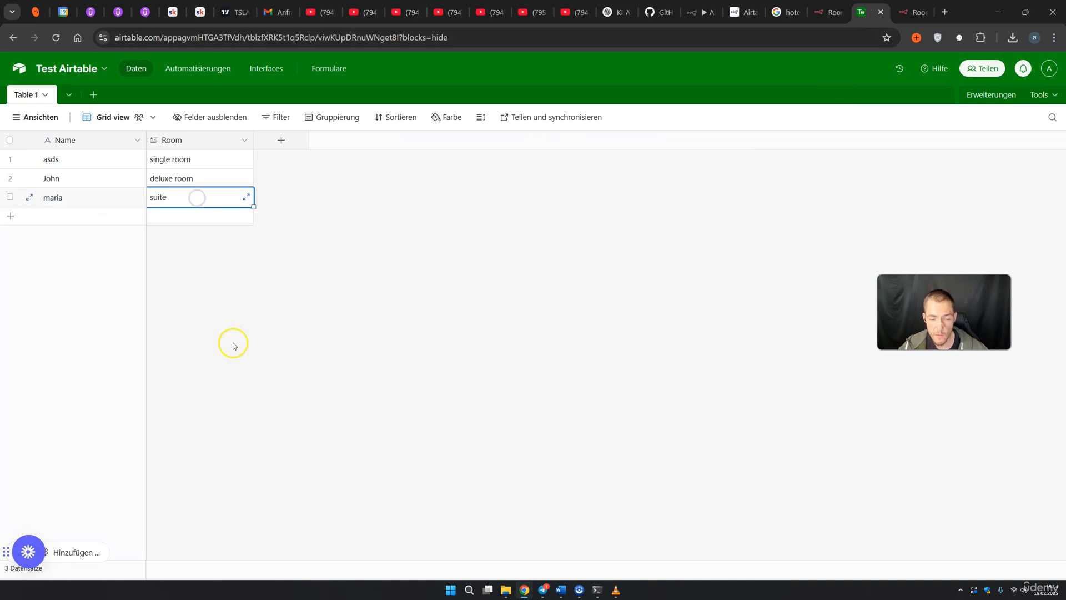
pyautogui.click(696, 13)
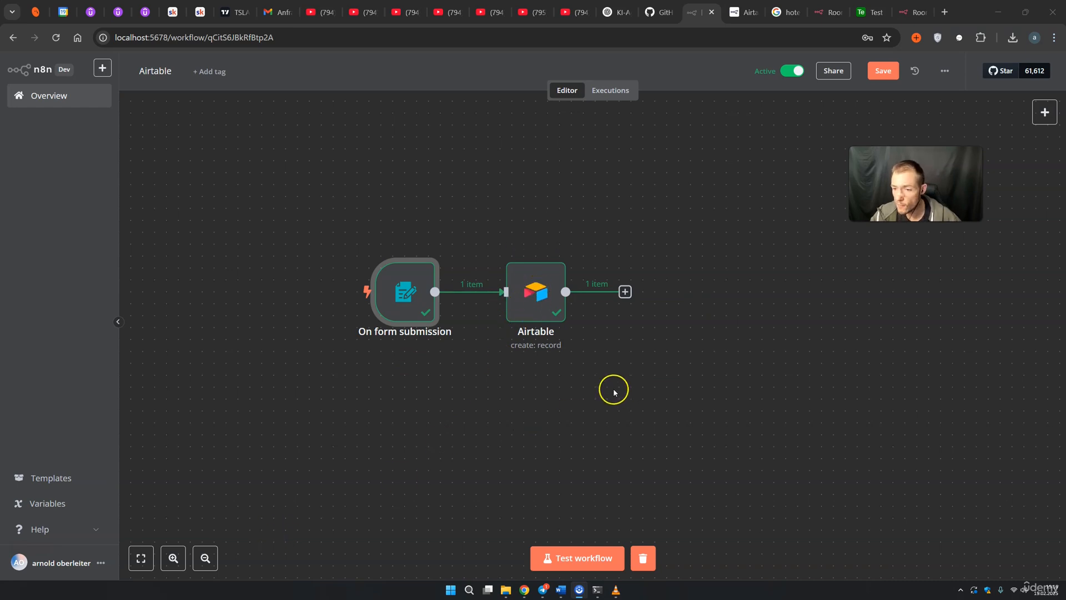
# Deactivate the workflow, run a workflow test, and submit the test form with the name "test" and the single room option
pyautogui.click(789, 74)
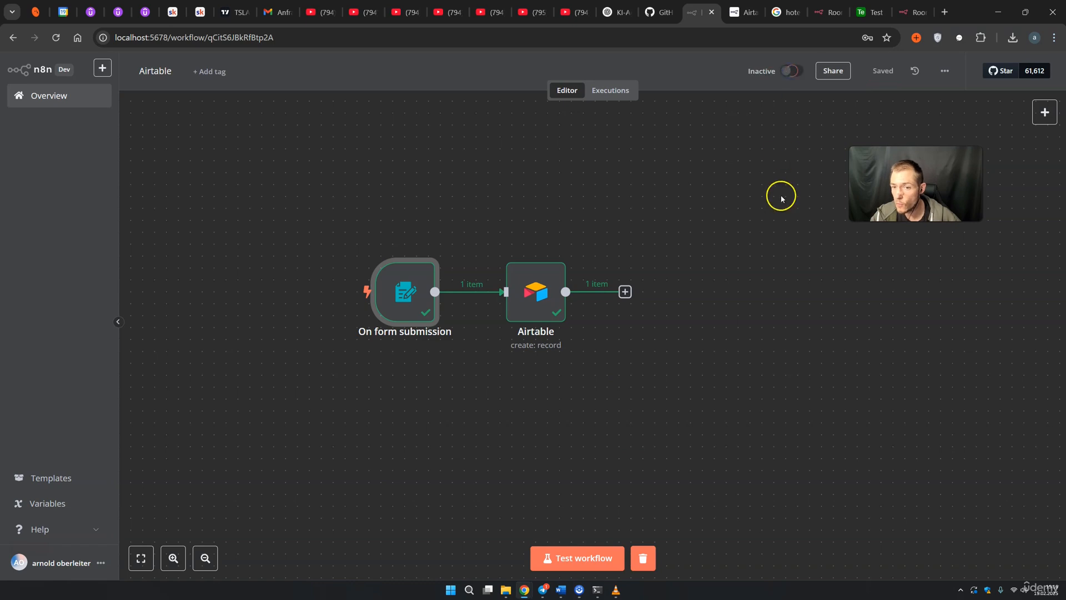
pyautogui.click(583, 557)
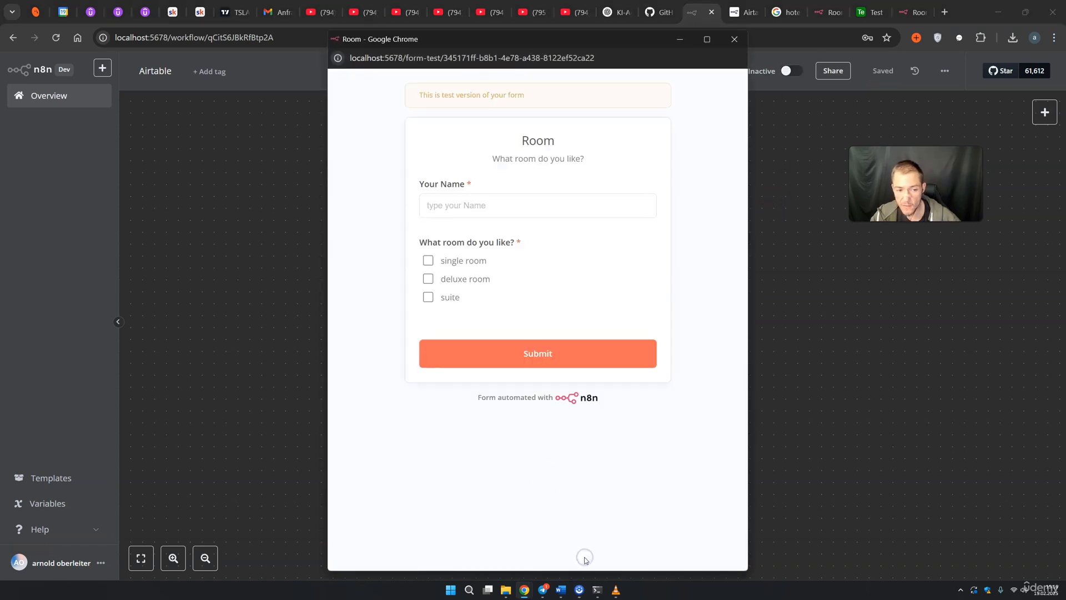
pyautogui.click(470, 209)
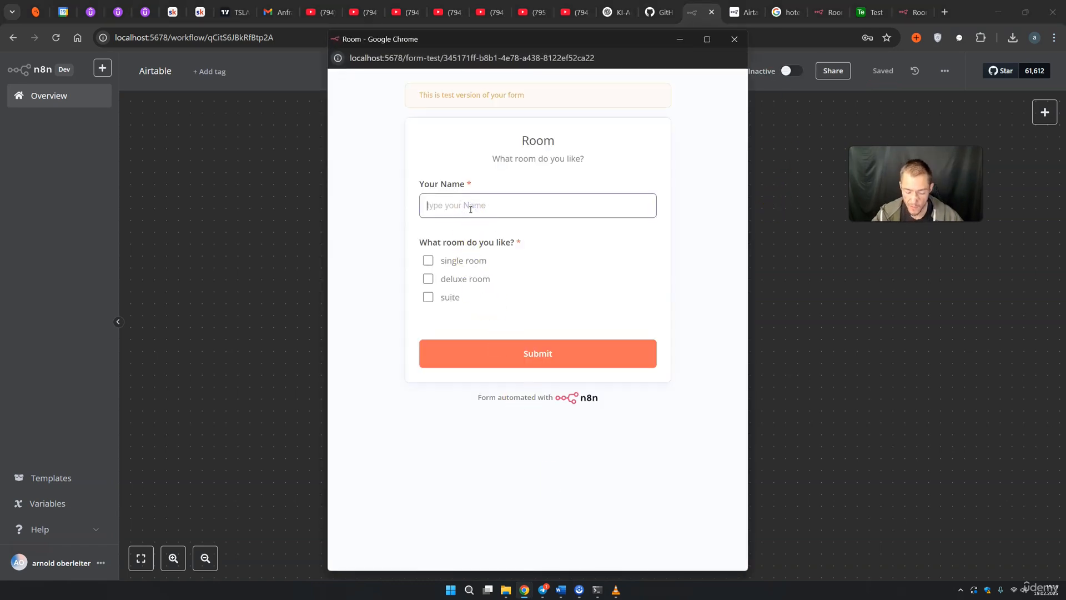
pyautogui.click(467, 266)
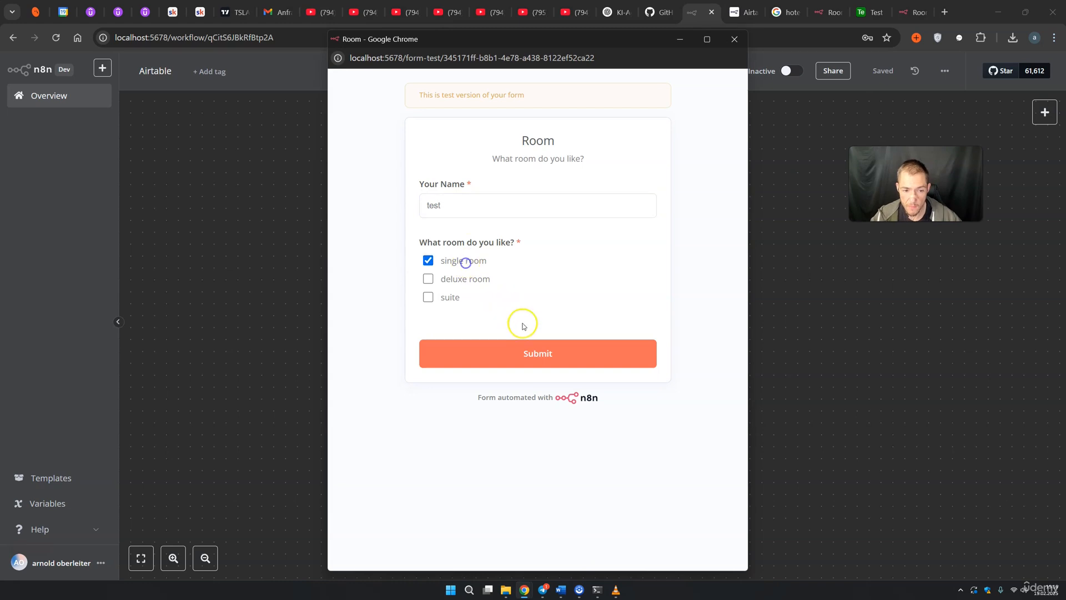
pyautogui.click(543, 352)
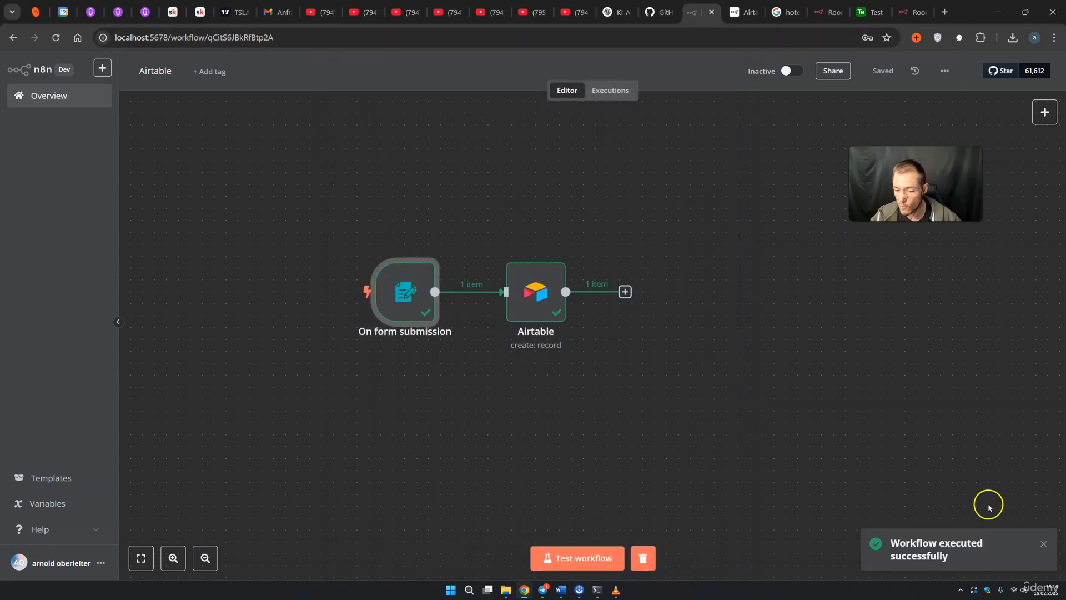
# Check the Room value of the "test" record in the Test Airtable base and return to the n8n workflow
pyautogui.click(864, 13)
pyautogui.click(157, 217)
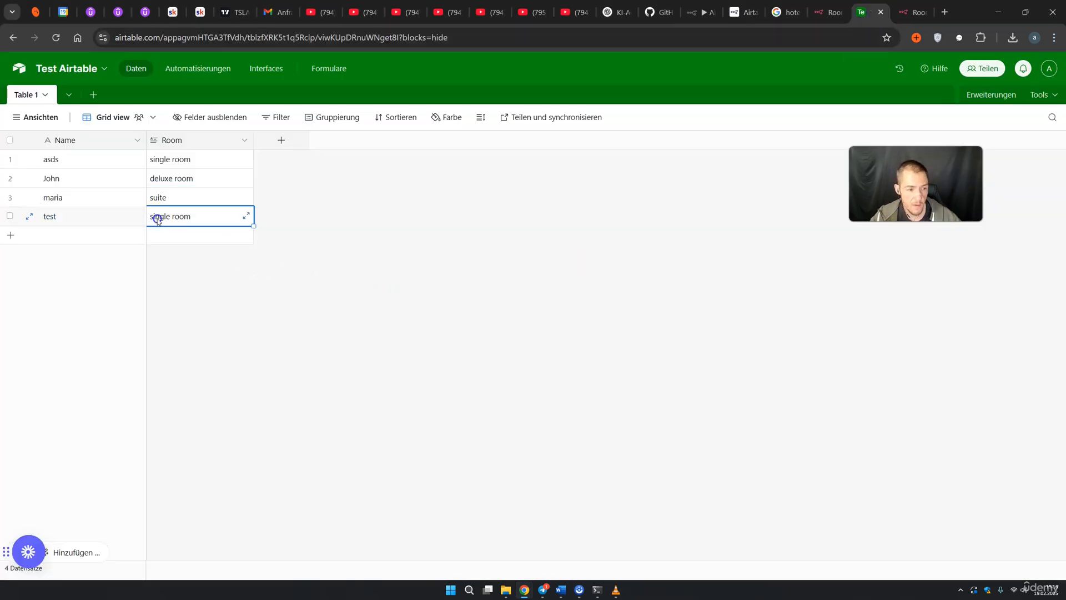
pyautogui.click(701, 13)
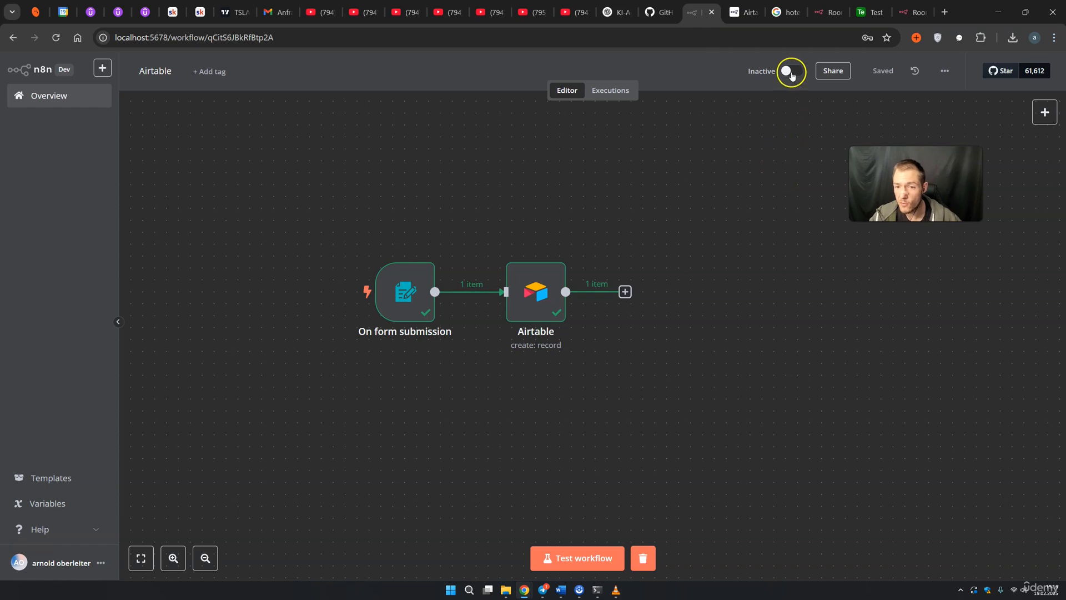
# Copy the production URL from the On form submission trigger and activate the workflow
pyautogui.doubleClick(413, 283)
pyautogui.click(366, 152)
pyautogui.moveTo(525, 176); pyautogui.dragTo(296, 183)
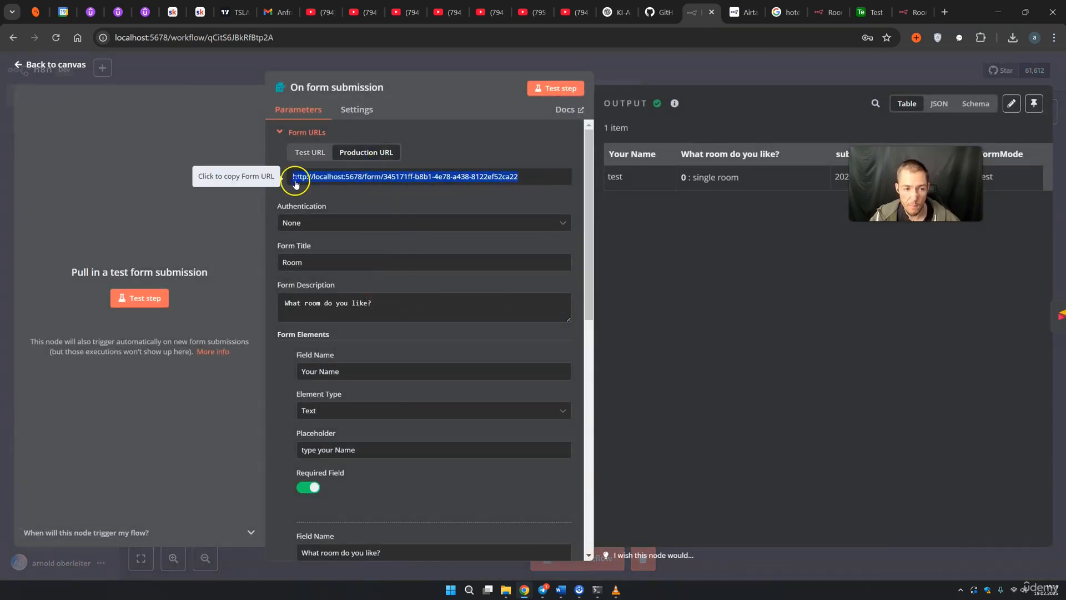
pyautogui.click(805, 81)
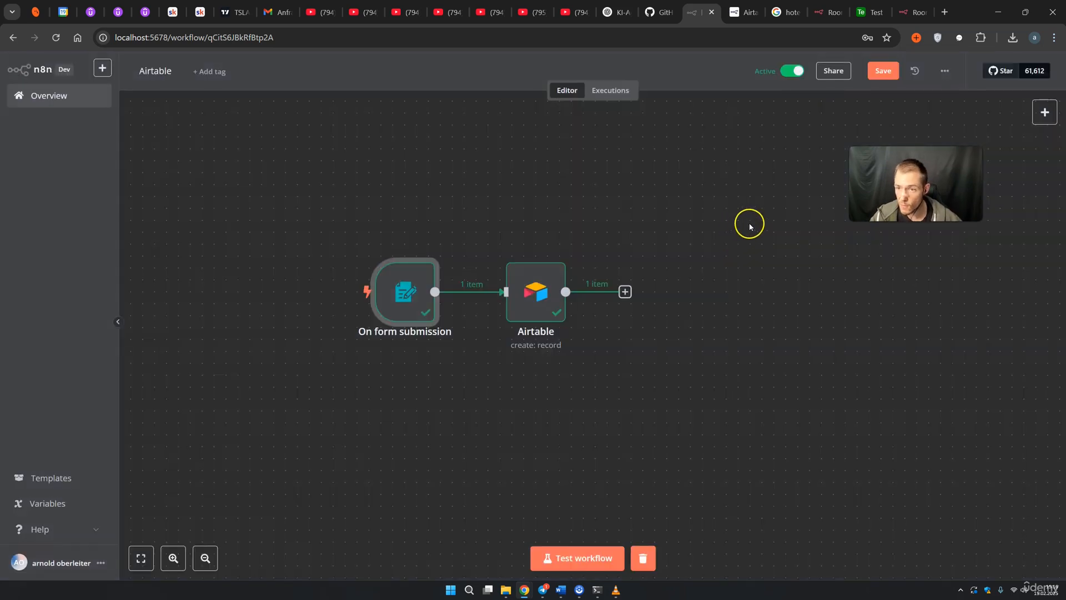
# Open the production form URL in a new browser tab and submit the form with the name "a" and the single room option
pyautogui.click(945, 12)
pyautogui.write('http://localhost:5678/form/345171ff-b8b1-4e78-a438-8122ef52ca22')
pyautogui.press('Return')
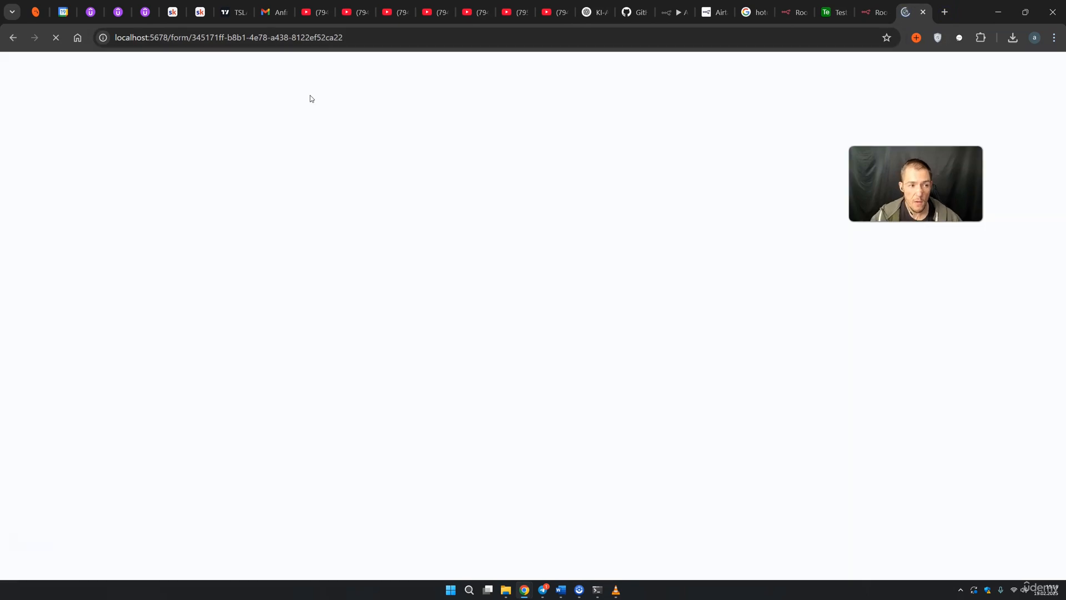
pyautogui.click(441, 154)
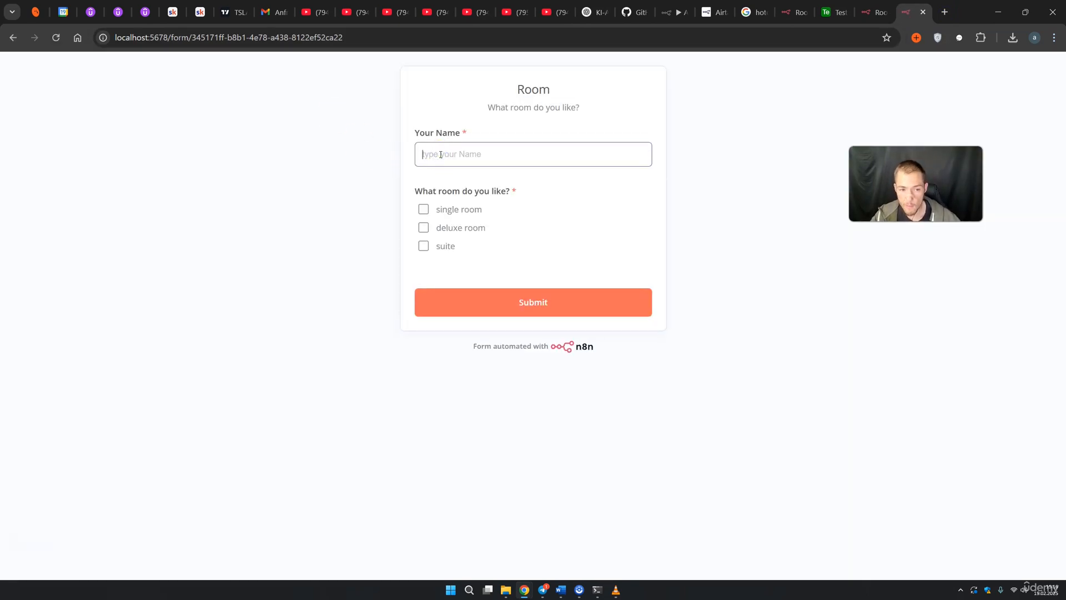
pyautogui.click(449, 220)
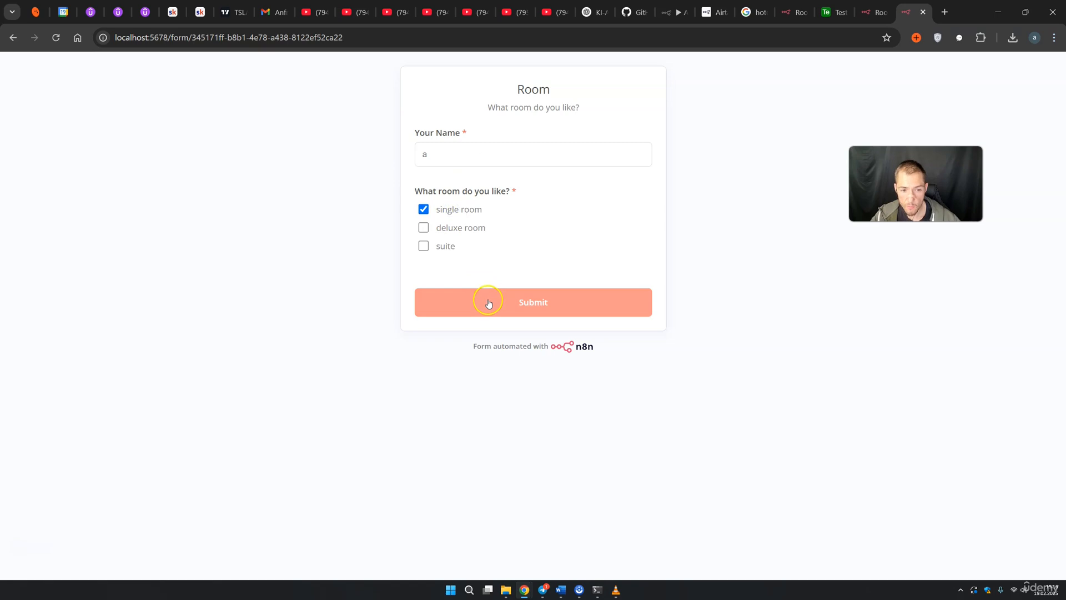
pyautogui.click(488, 301)
# Reload the production form and submit another response with a one-letter name and the suite option
pyautogui.press('F5')
pyautogui.click(450, 159)
pyautogui.write('s')
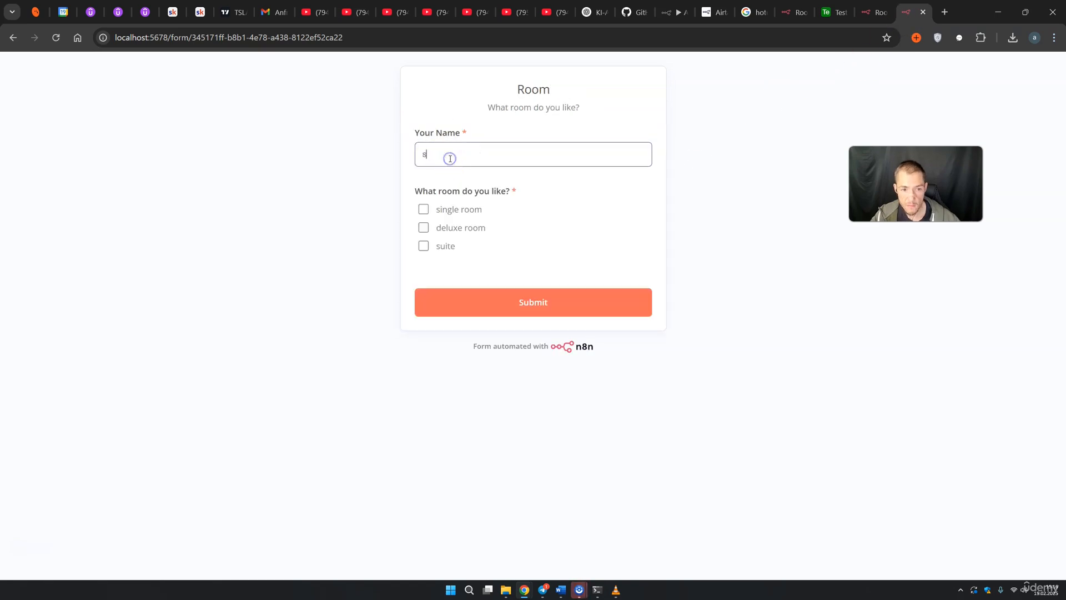
pyautogui.click(503, 304)
# Reload the production form for two more submissions: "c" with the single room option and "p" with the suite option
pyautogui.rightClick(908, 11)
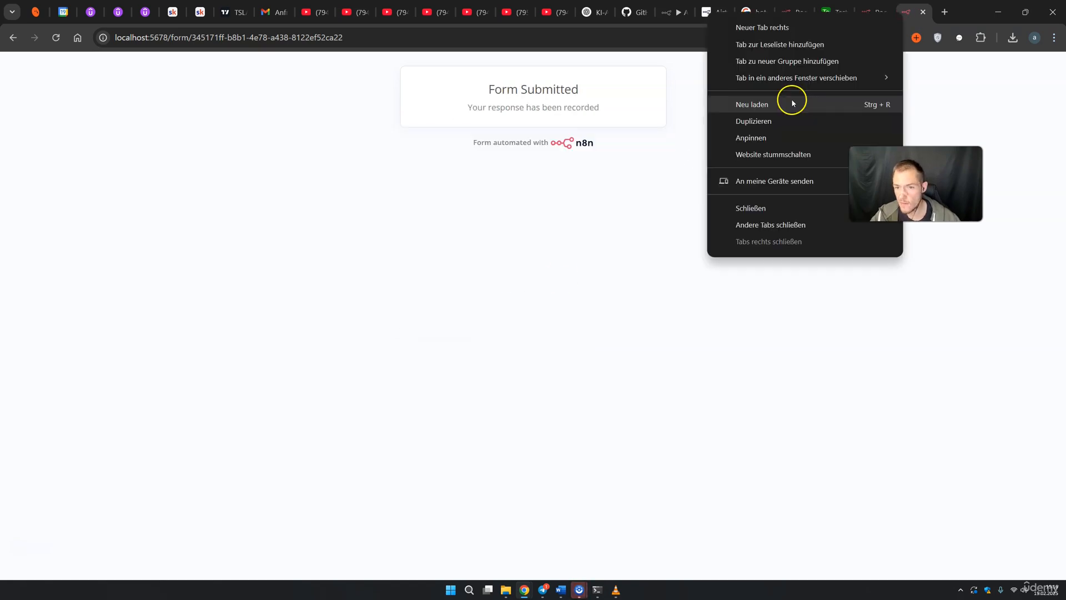
pyautogui.click(792, 102)
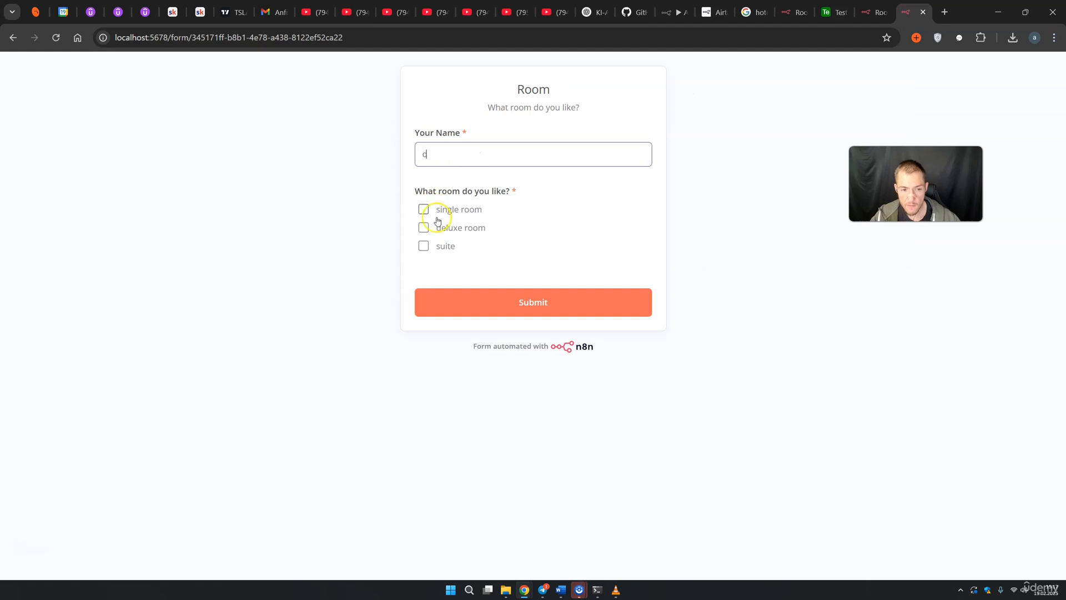
pyautogui.click(426, 213)
pyautogui.click(511, 297)
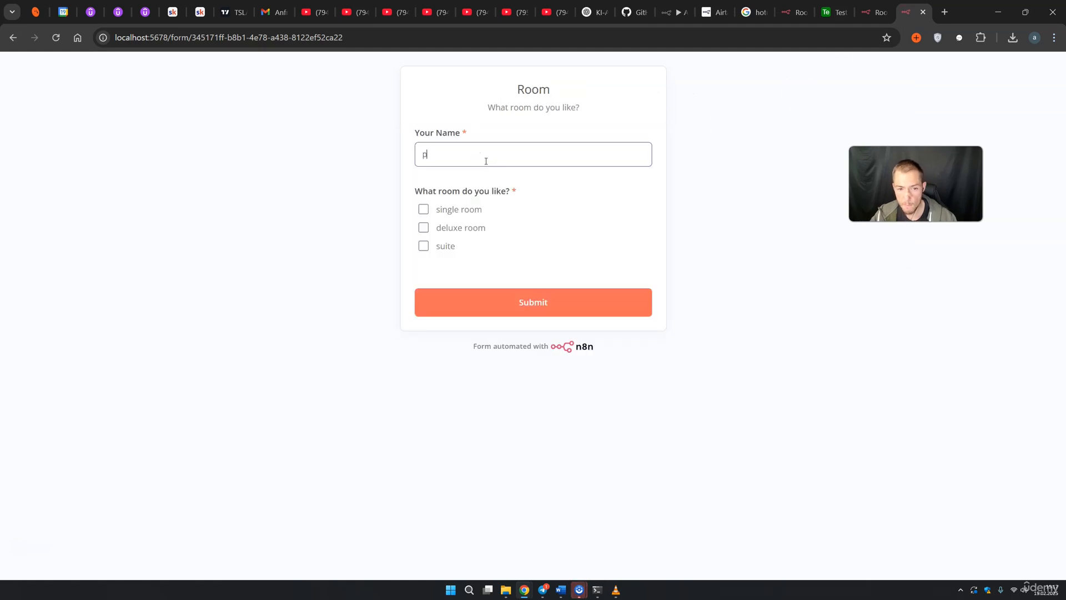
pyautogui.click(441, 244)
pyautogui.click(493, 292)
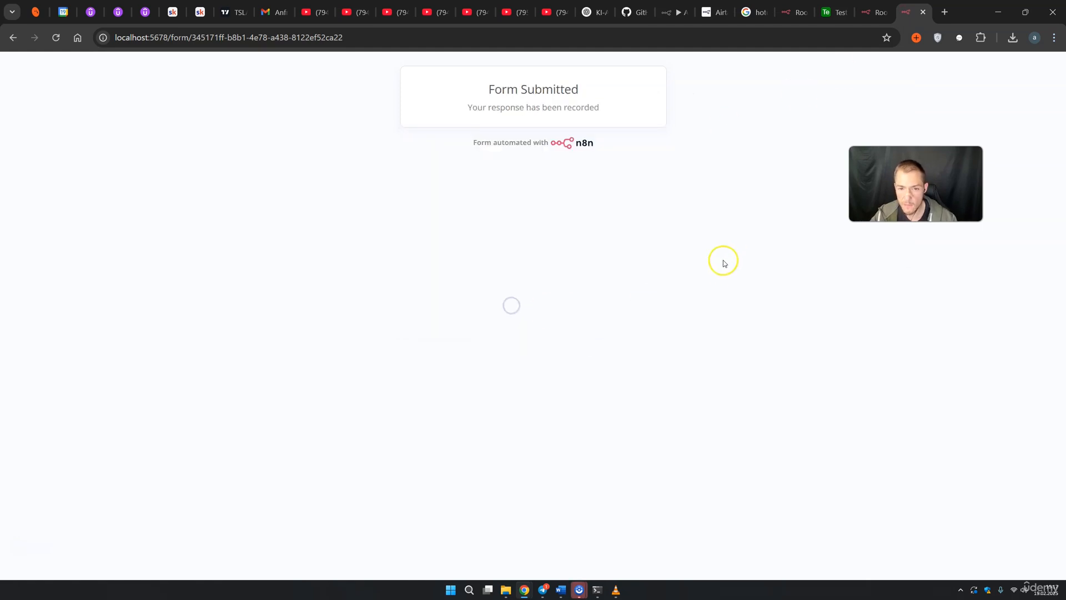
# Check the new production form records in Table 1 of the Test Airtable base, and save the workflow in n8n
pyautogui.click(833, 12)
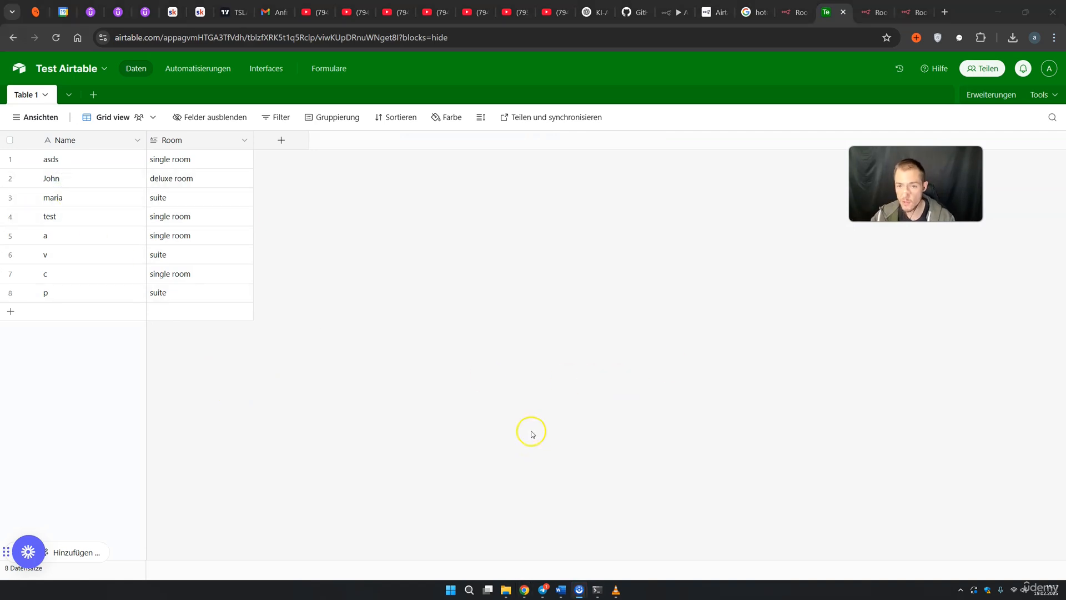
pyautogui.click(658, 15)
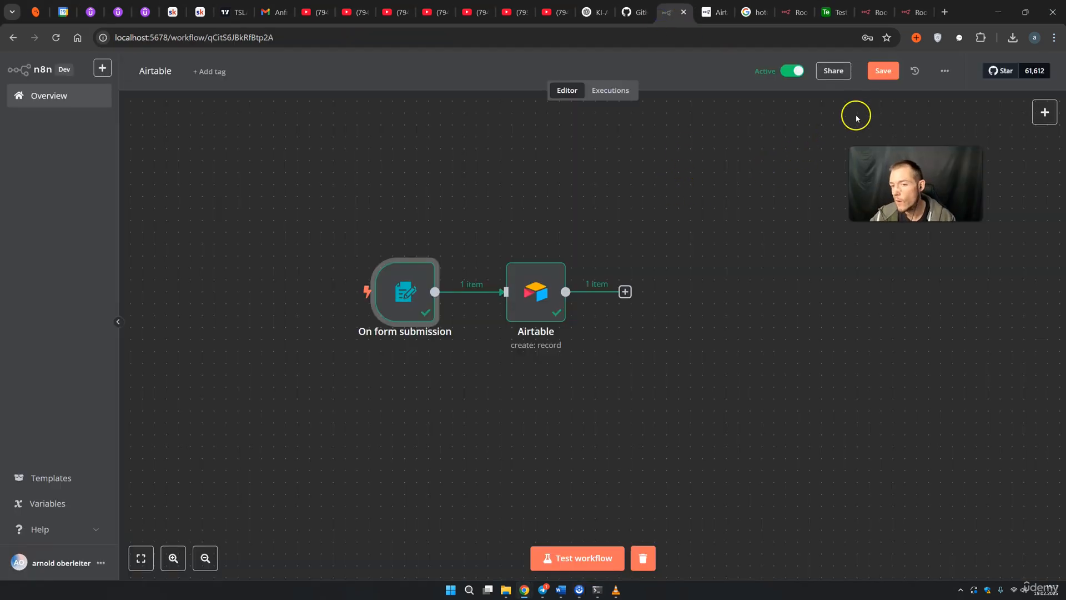
pyautogui.click(882, 71)
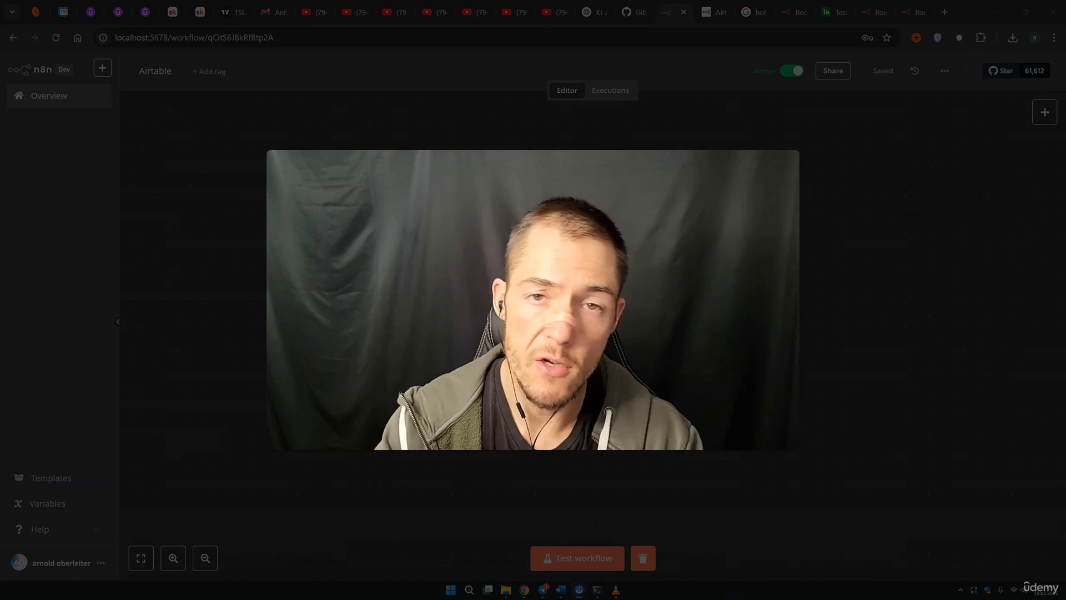